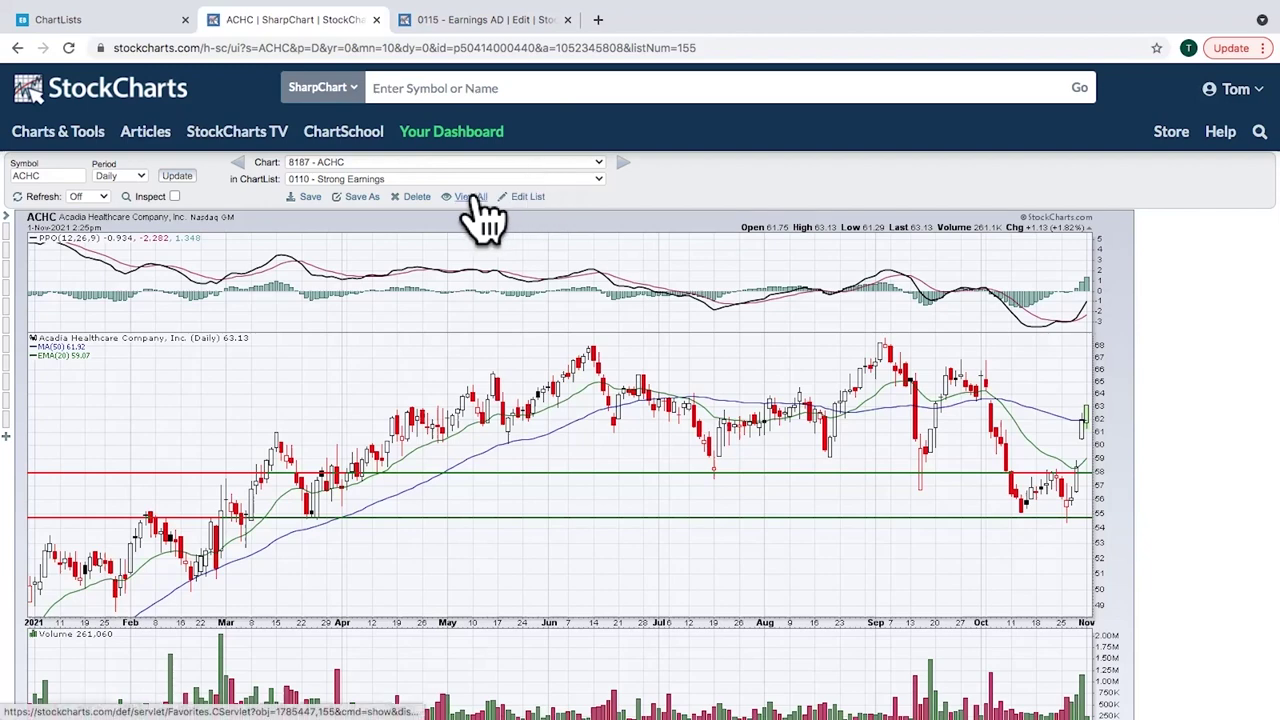
- Show all charts of the 0110 - Strong Earnings ChartList and look over the ACHC chart with its indicators
{"action": "left_click", "coordinate": [472, 198]}
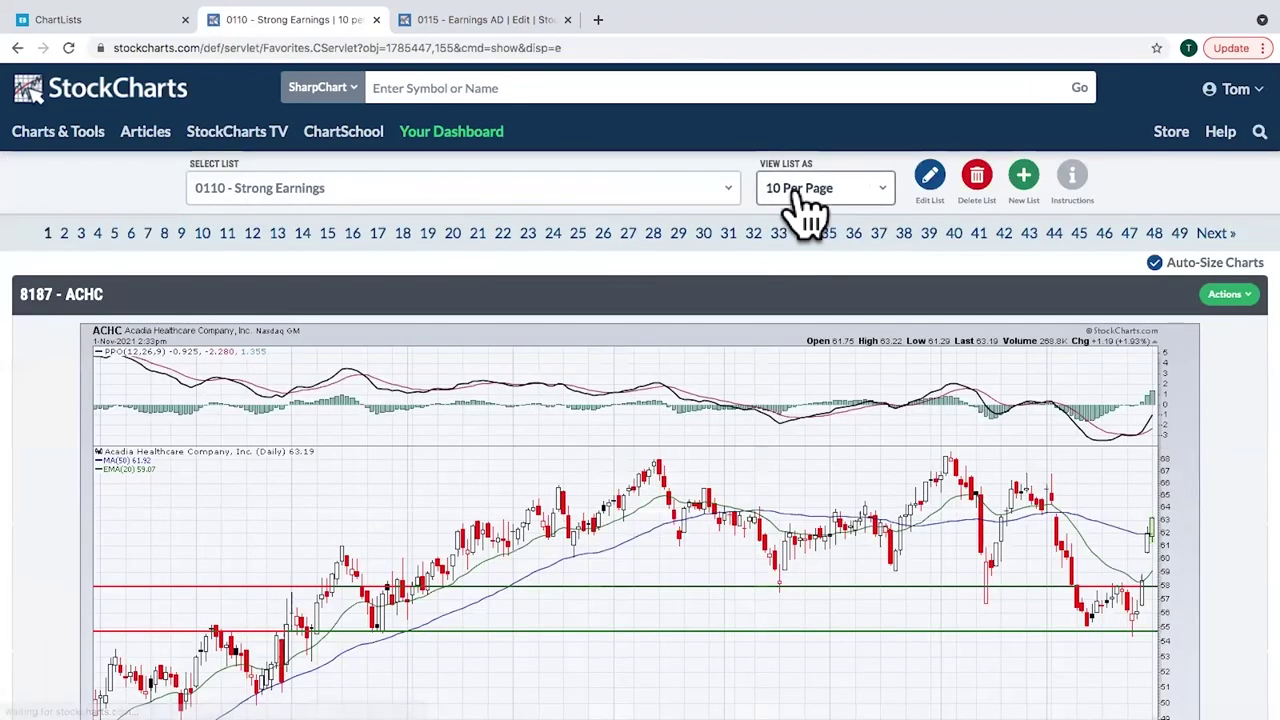
{"action": "scroll", "coordinate": [720, 380], "scroll_direction": "down", "scroll_amount": 1}
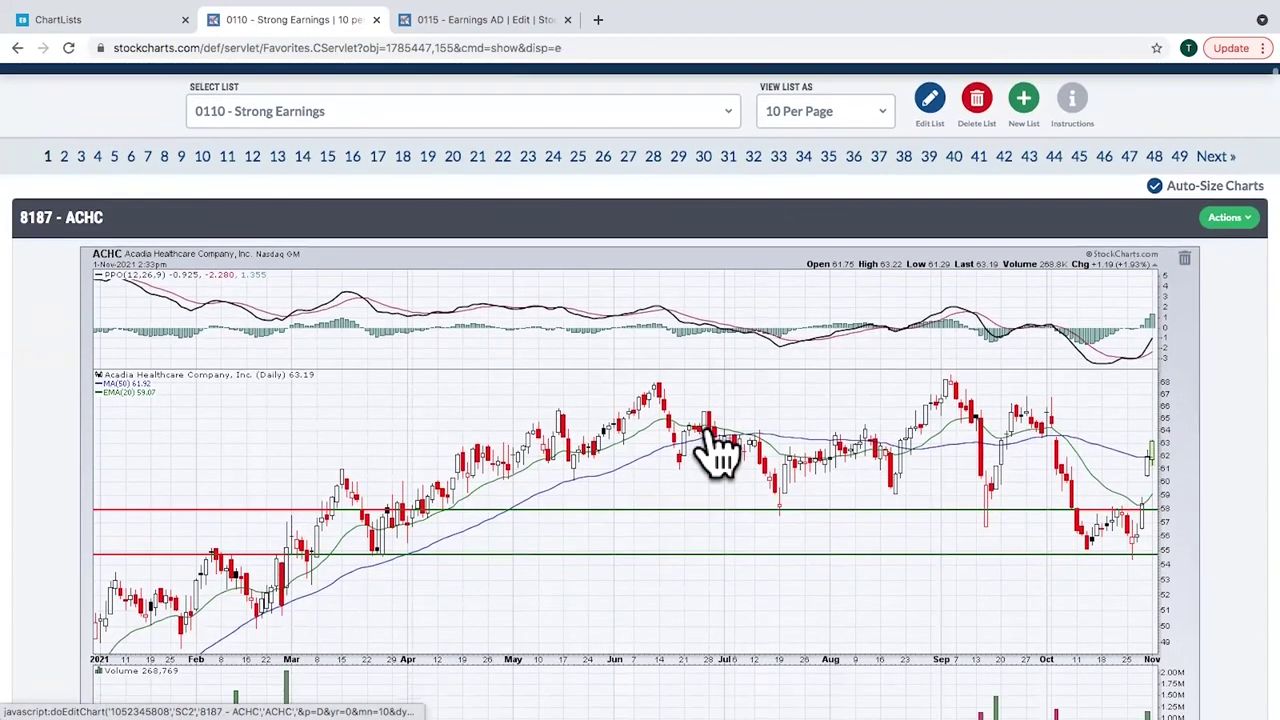
{"action": "scroll", "coordinate": [780, 352], "scroll_direction": "down", "scroll_amount": 5}
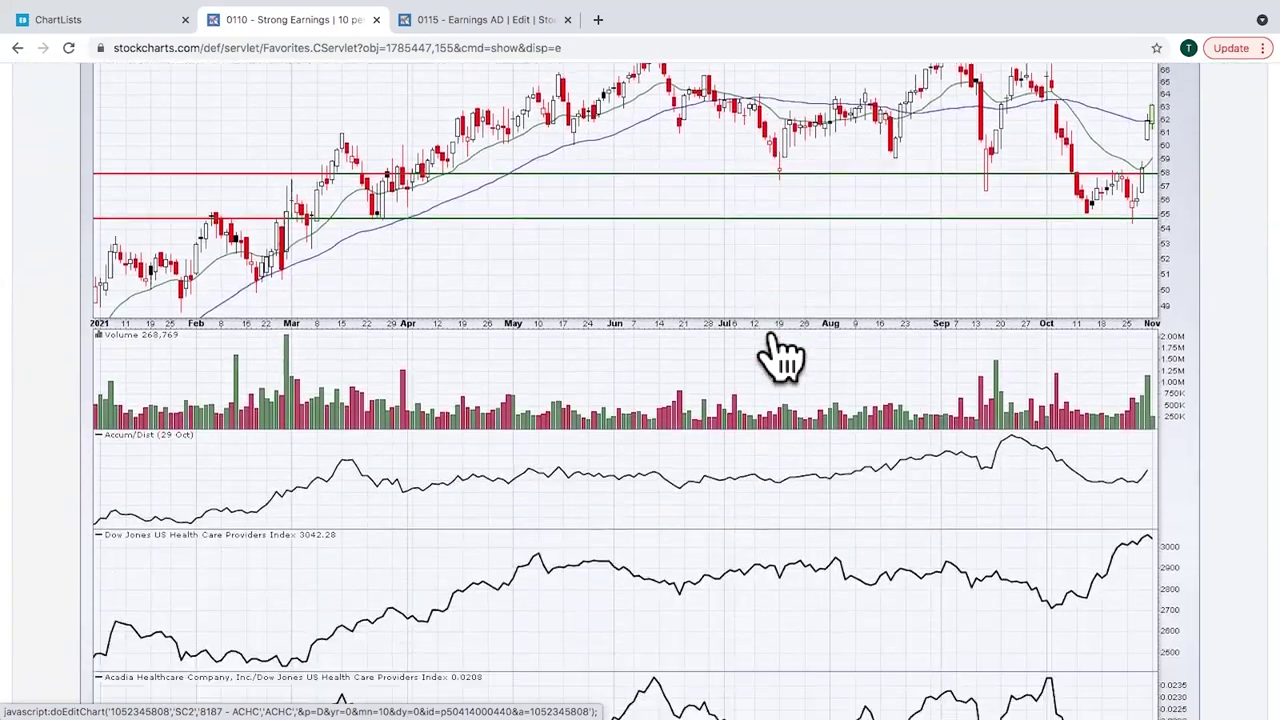
{"action": "scroll", "coordinate": [780, 352], "scroll_direction": "up", "scroll_amount": 6}
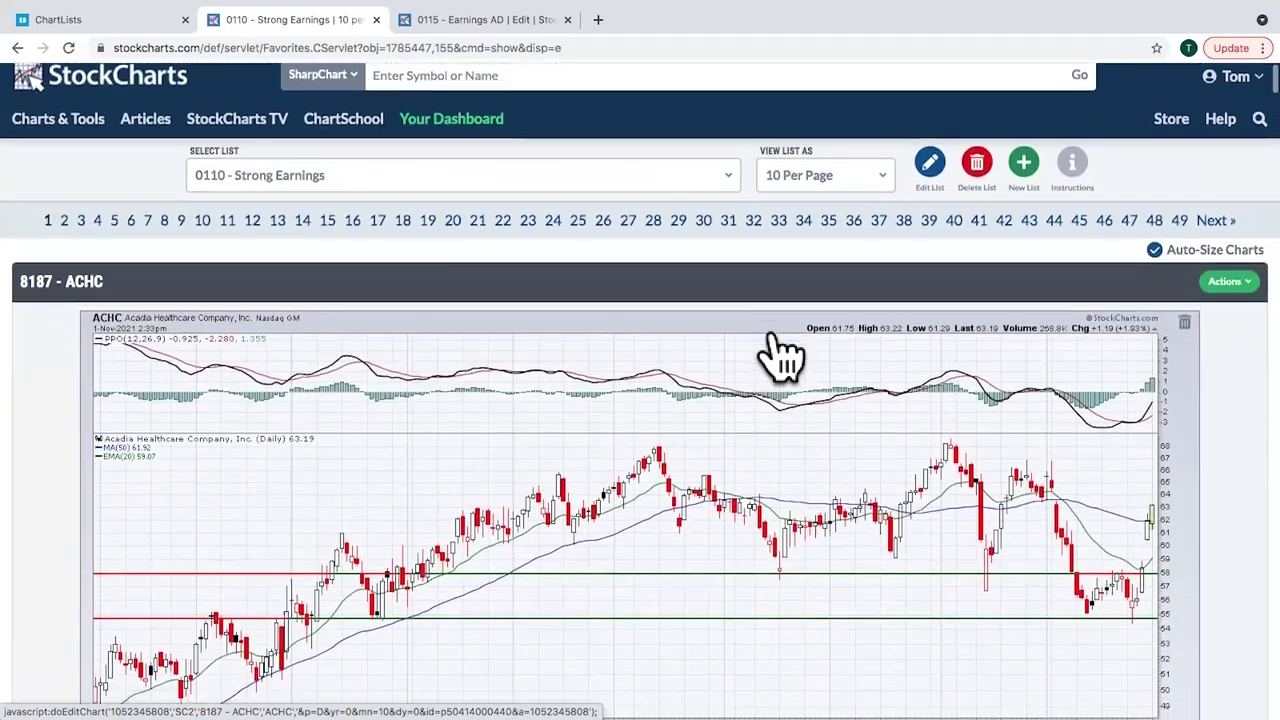
{"action": "scroll", "coordinate": [830, 590], "scroll_direction": "down", "scroll_amount": 1}
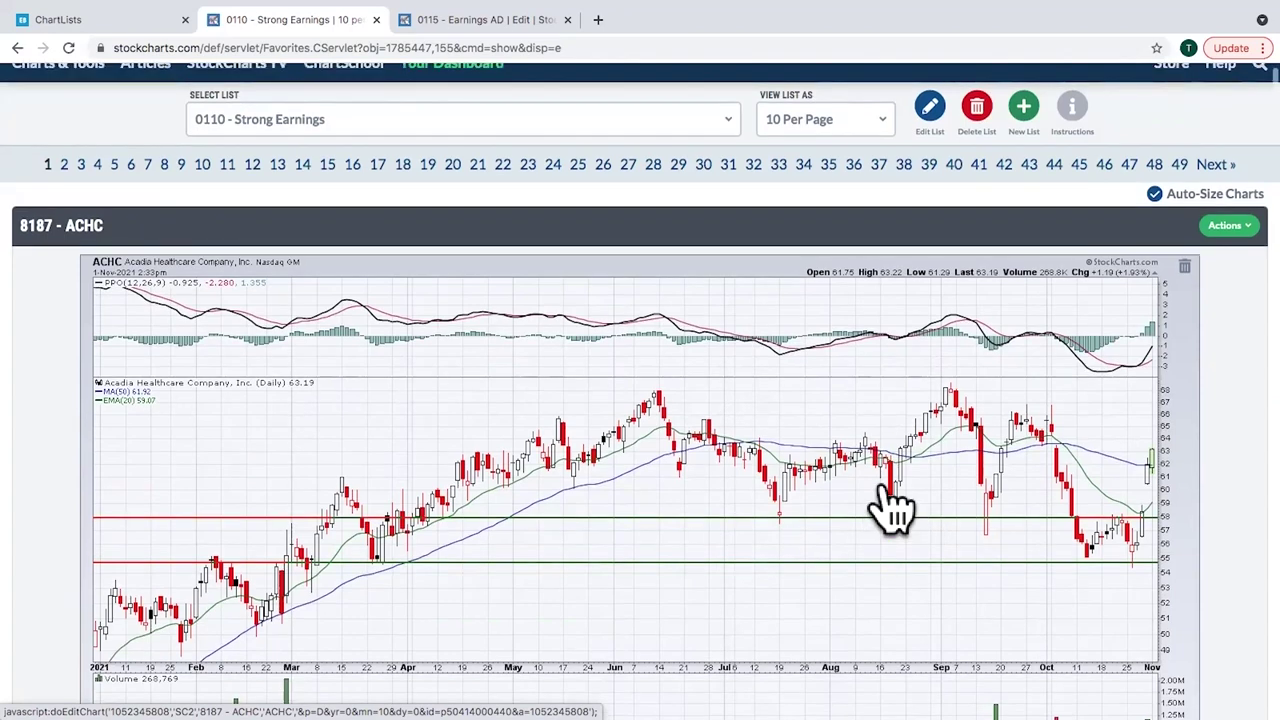
{"action": "scroll", "coordinate": [894, 512], "scroll_direction": "up", "scroll_amount": 2}
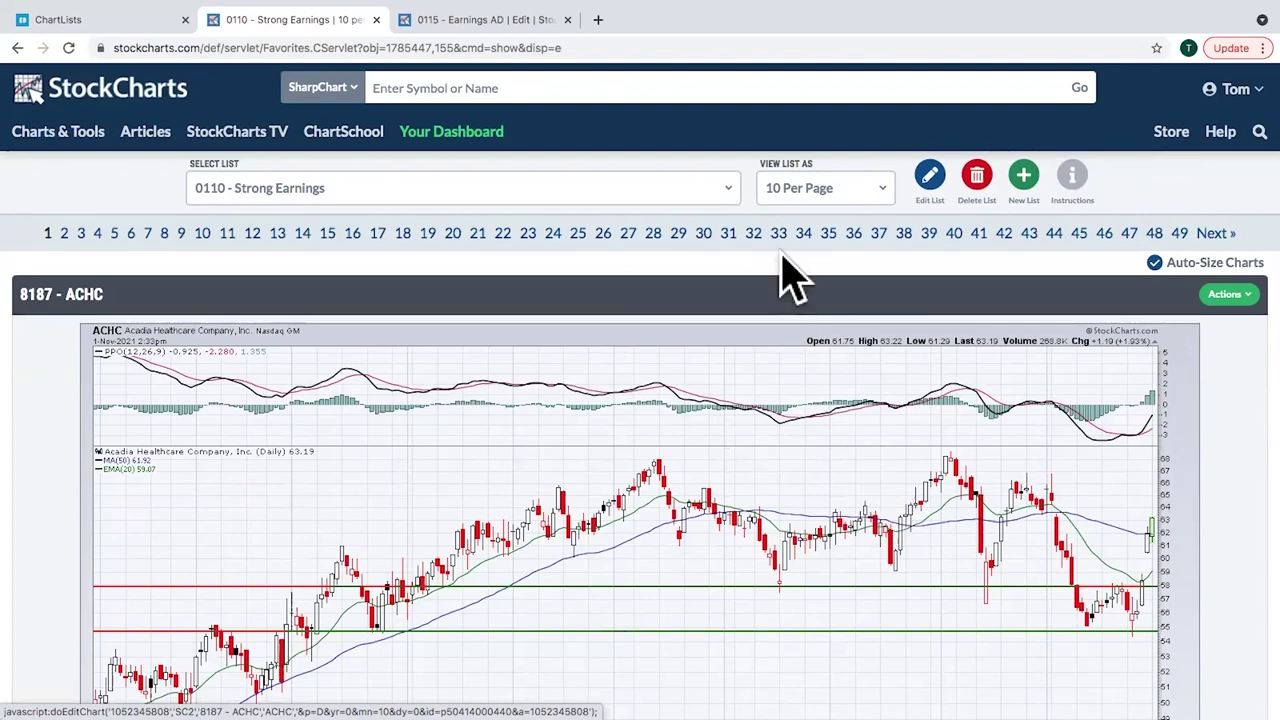
- Change the Strong Earnings list view to Edit and highlight the number of charts in the list
{"action": "left_click", "coordinate": [810, 198]}
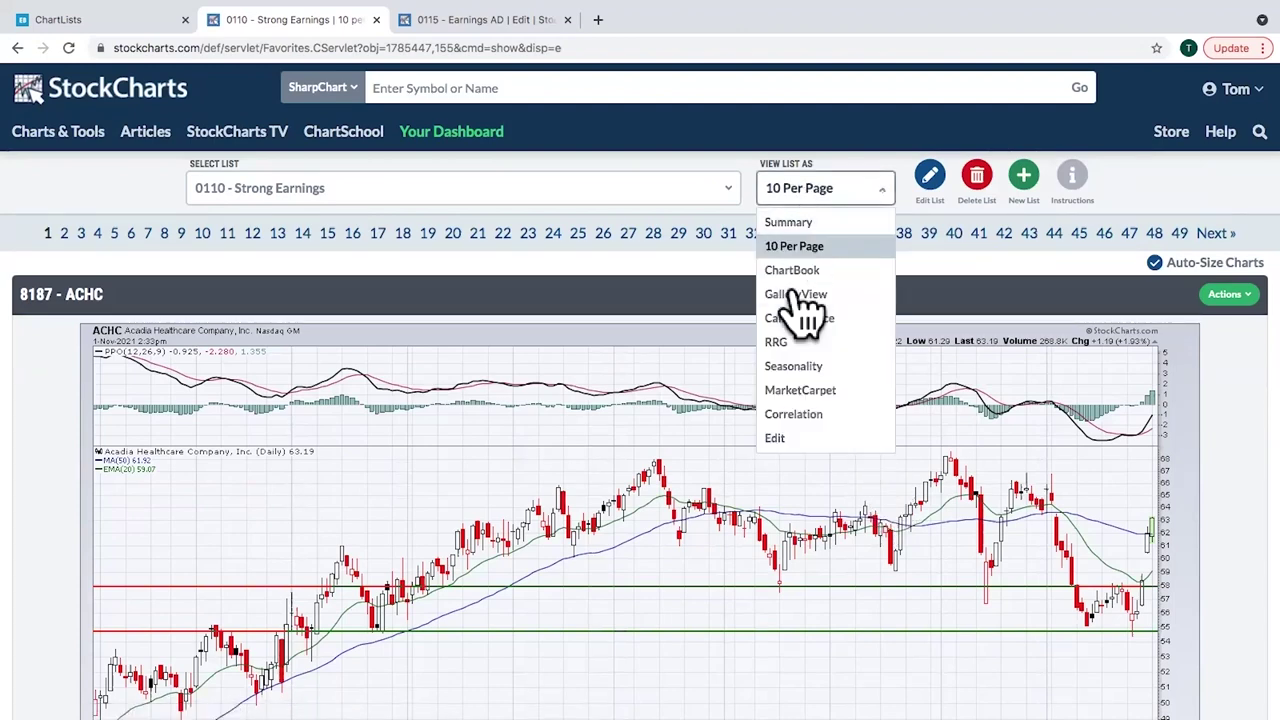
{"action": "left_click", "coordinate": [782, 437]}
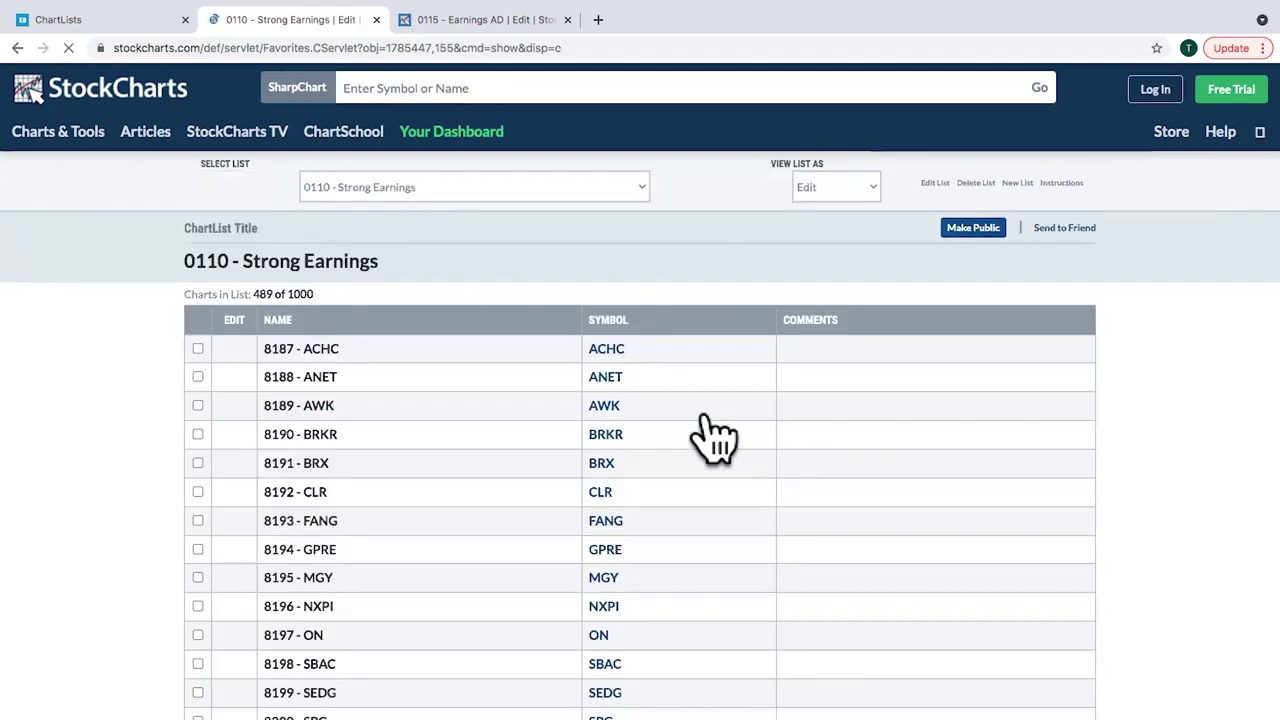
{"action": "left_click_drag", "start_coordinate": [252, 296], "coordinate": [273, 296]}
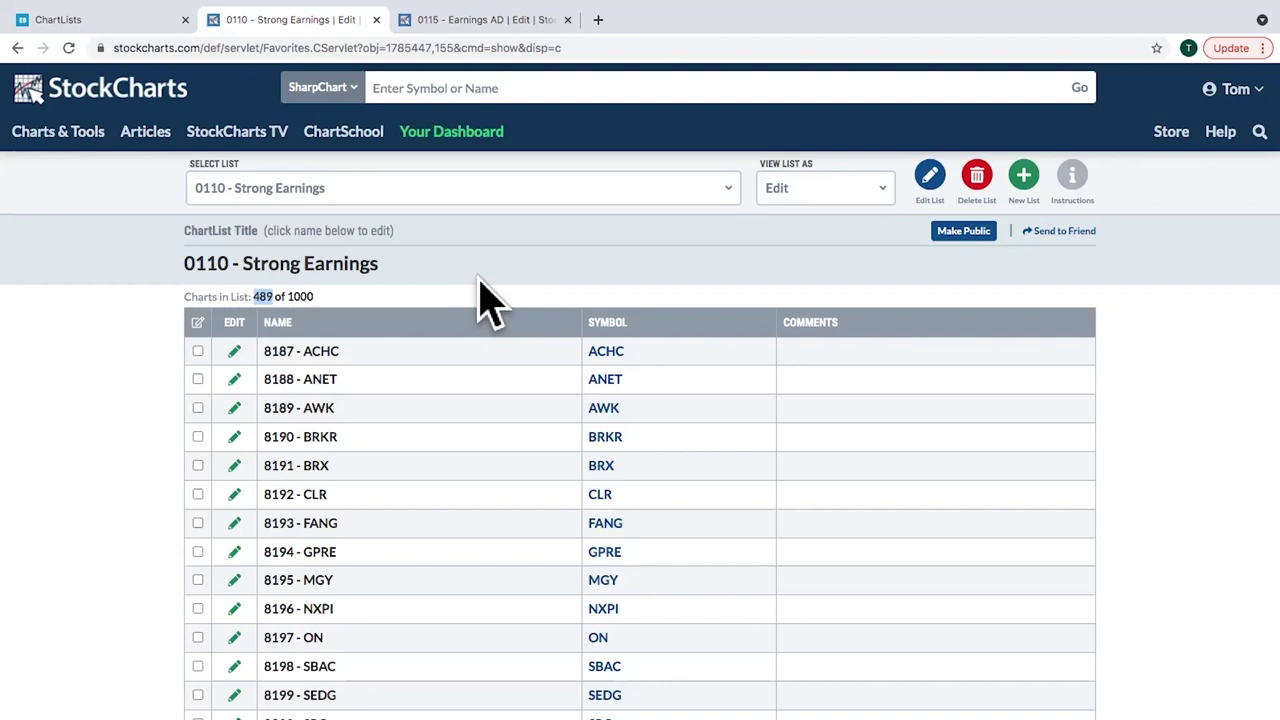
- Switch to the EarningsBeats ChartLists page and highlight the StockCharts download password of the Strong Earnings ChartList
{"action": "left_click", "coordinate": [140, 20]}
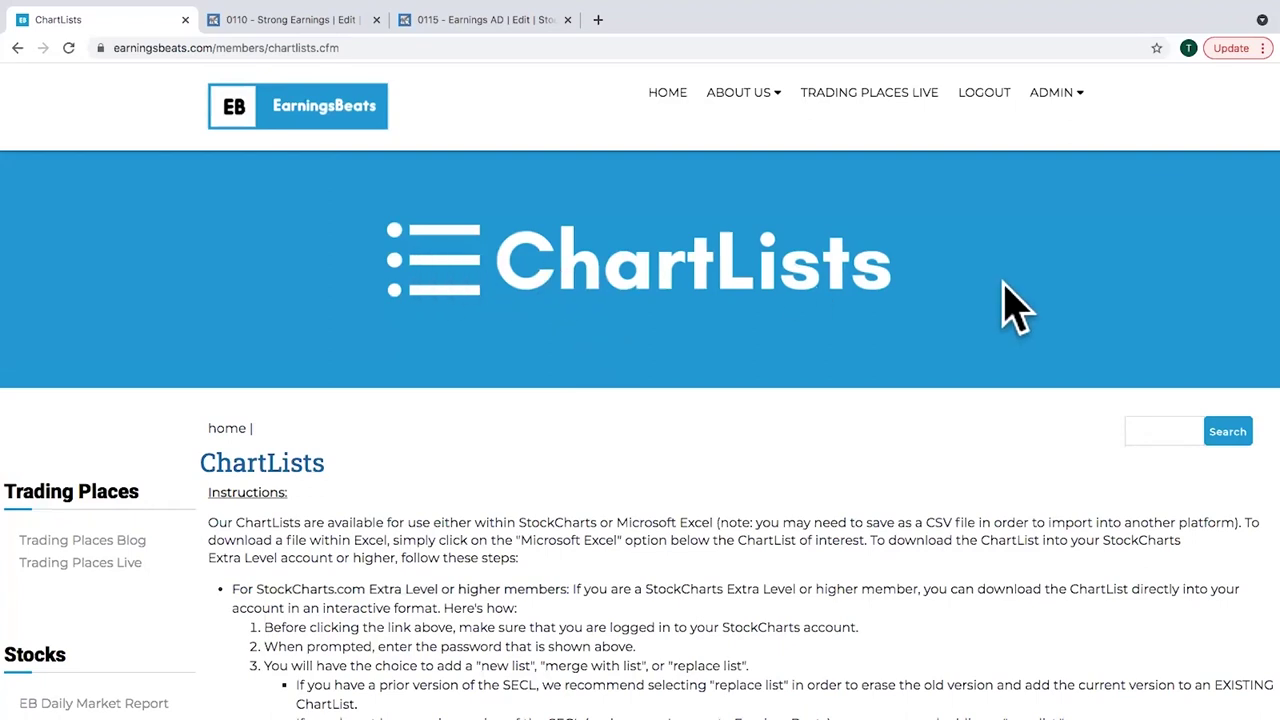
{"action": "scroll", "coordinate": [738, 462], "scroll_direction": "down", "scroll_amount": 5}
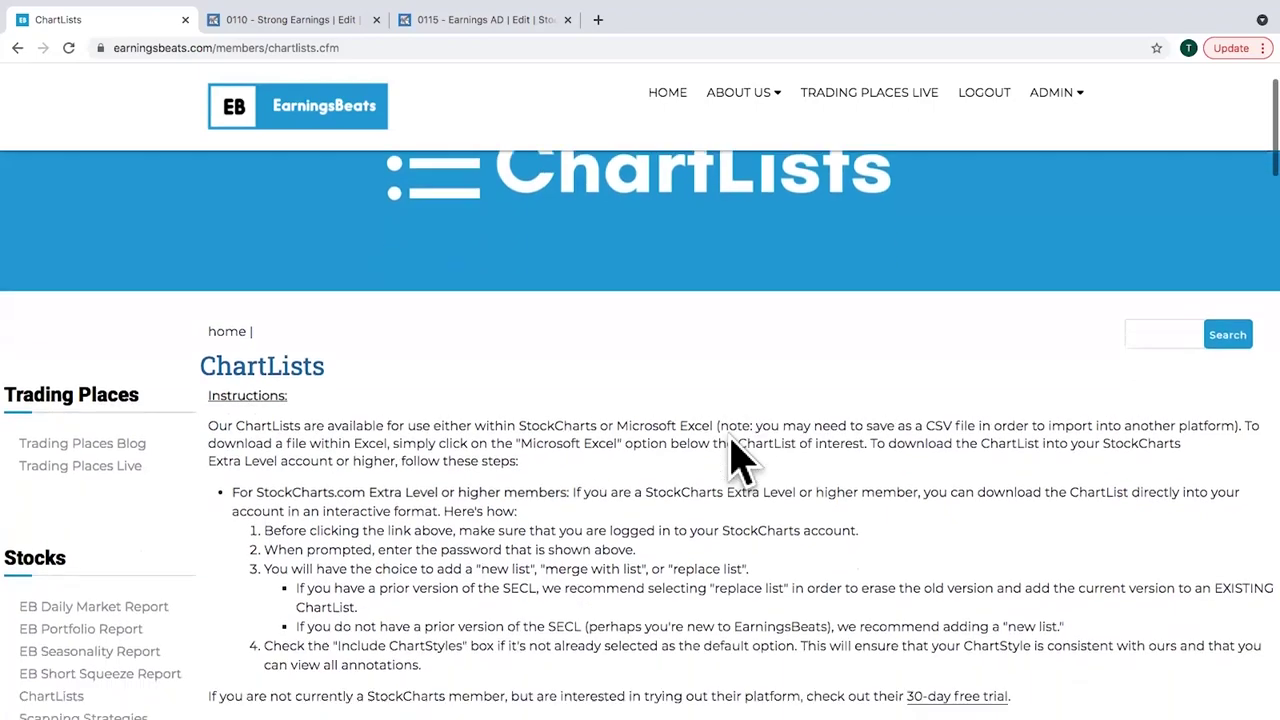
{"action": "scroll", "coordinate": [738, 462], "scroll_direction": "down", "scroll_amount": 5}
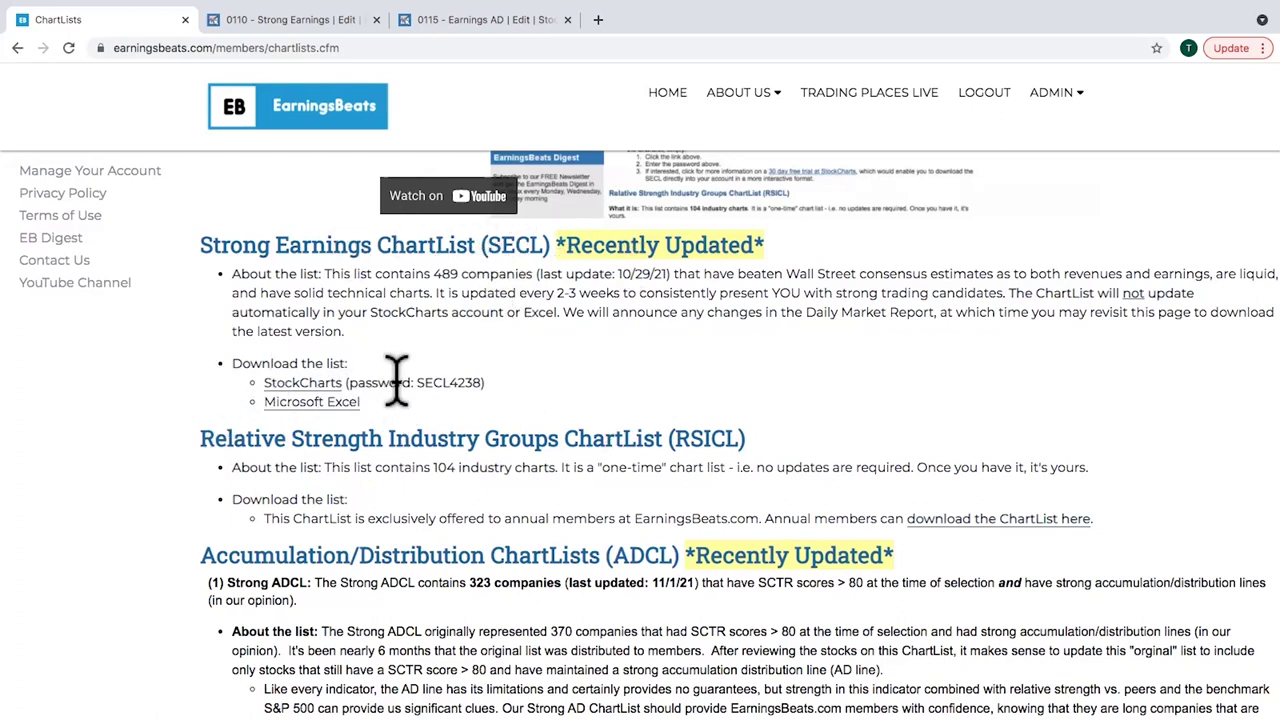
{"action": "left_click_drag", "start_coordinate": [417, 382], "coordinate": [480, 380]}
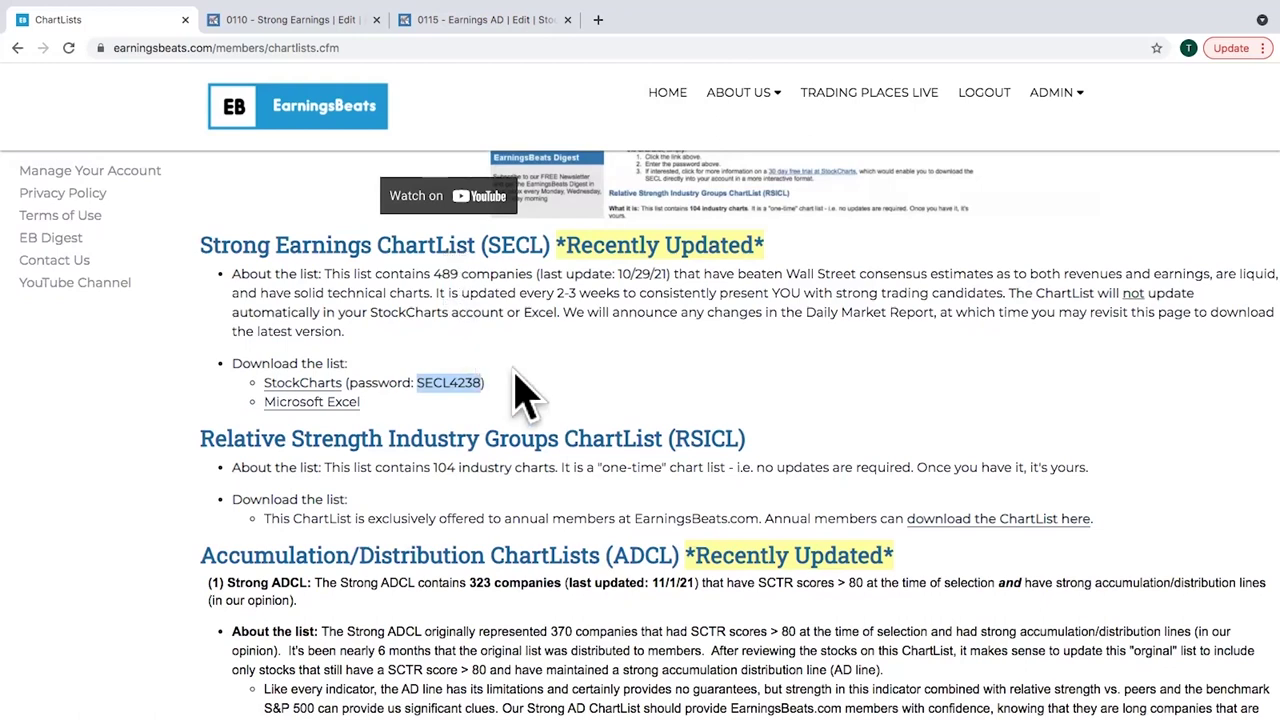
- Highlight "104 industry charts" in the description of the Relative Strength Industry Groups ChartList
{"action": "scroll", "coordinate": [515, 385], "scroll_direction": "down", "scroll_amount": 3}
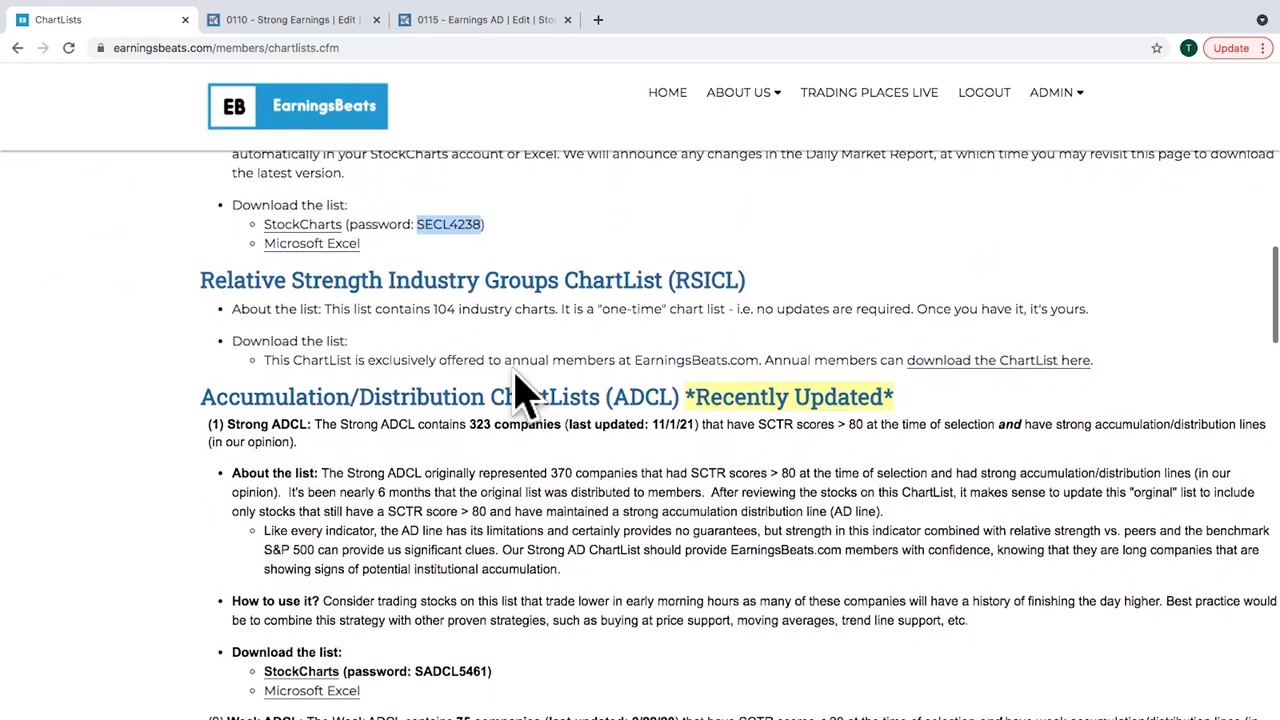
{"action": "scroll", "coordinate": [517, 366], "scroll_direction": "up", "scroll_amount": 1}
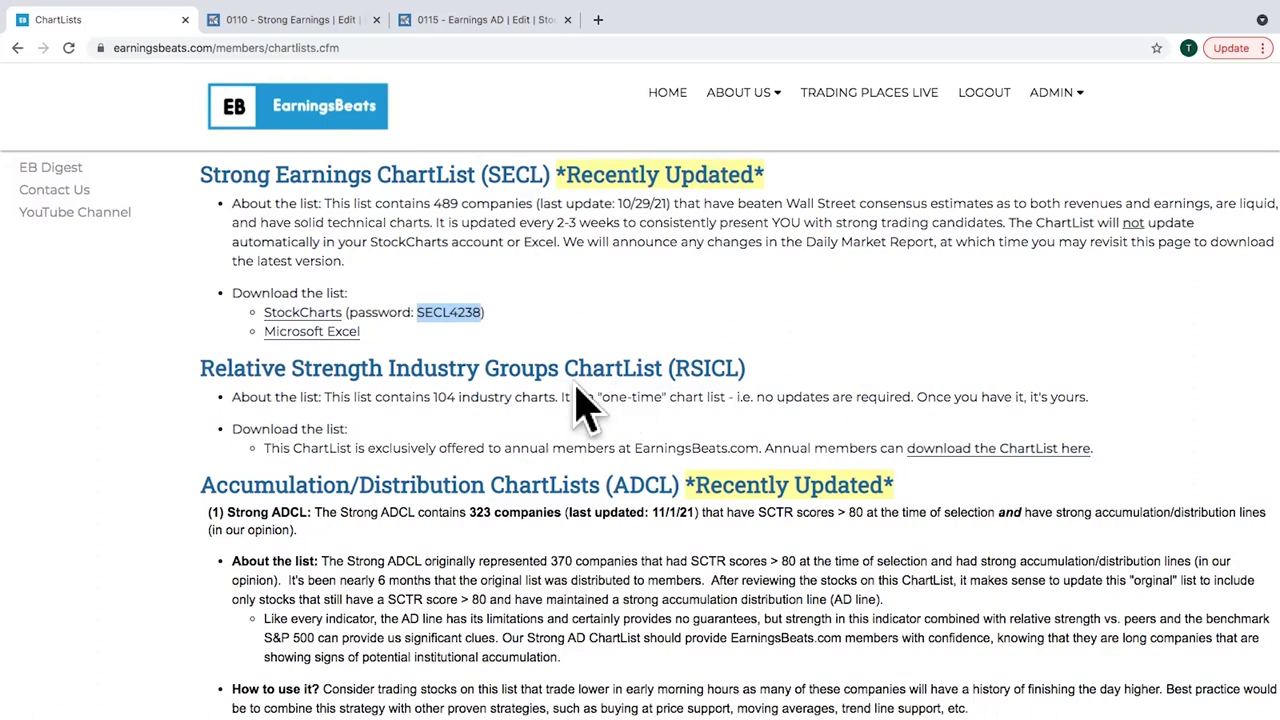
{"action": "left_click_drag", "start_coordinate": [434, 390], "coordinate": [556, 396]}
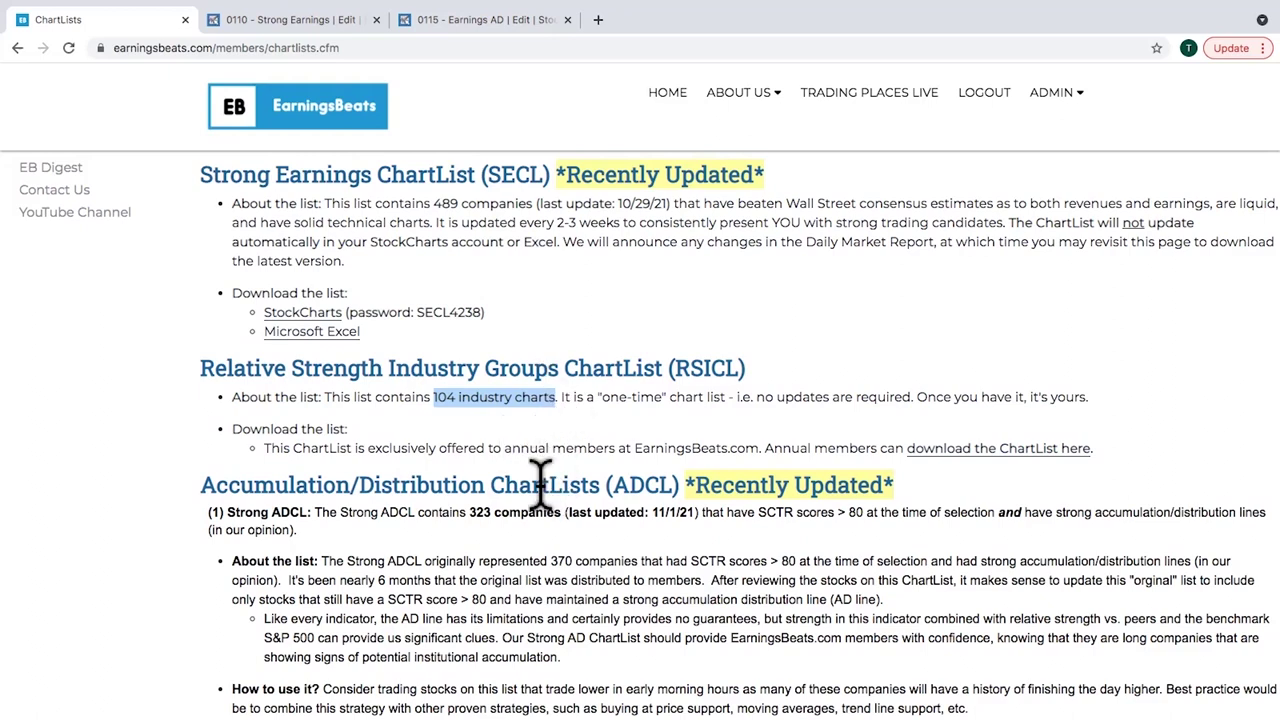
- Highlight "SCTR scores > 80" in the Strong ADCL description of the Accumulation/Distribution ChartLists
{"action": "scroll", "coordinate": [545, 500], "scroll_direction": "down", "scroll_amount": 2}
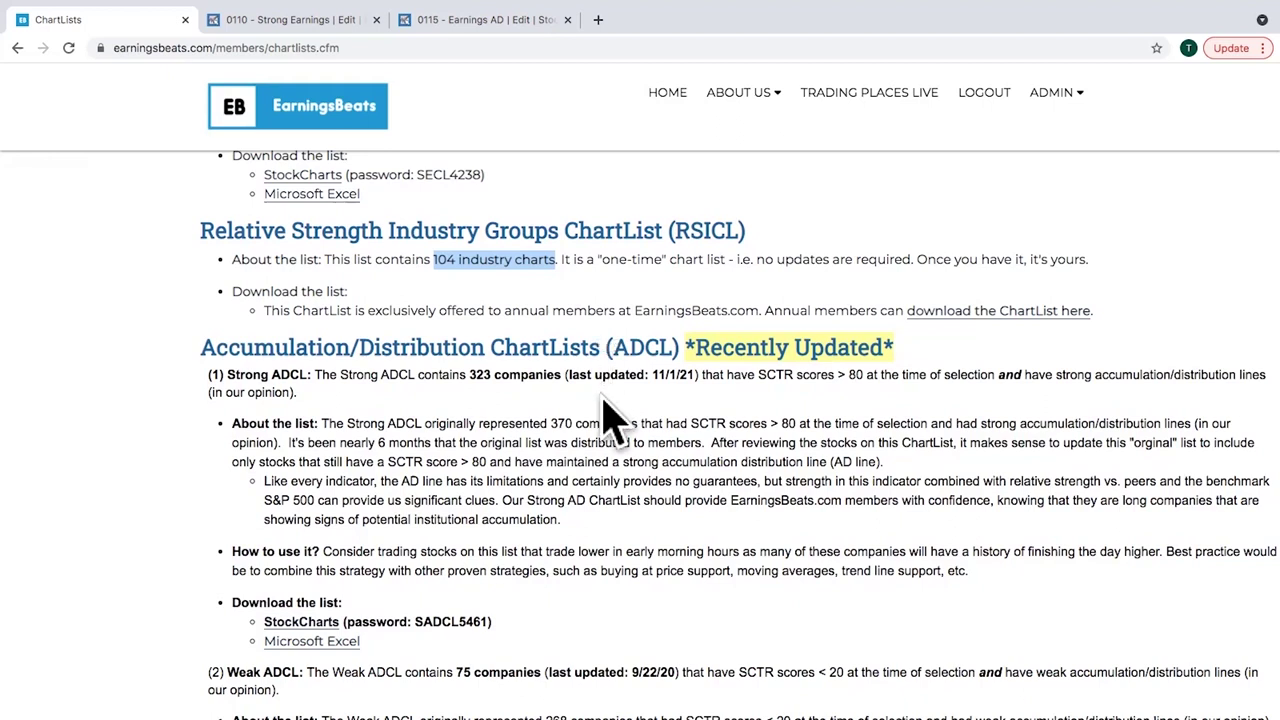
{"action": "left_click_drag", "start_coordinate": [758, 375], "coordinate": [865, 375]}
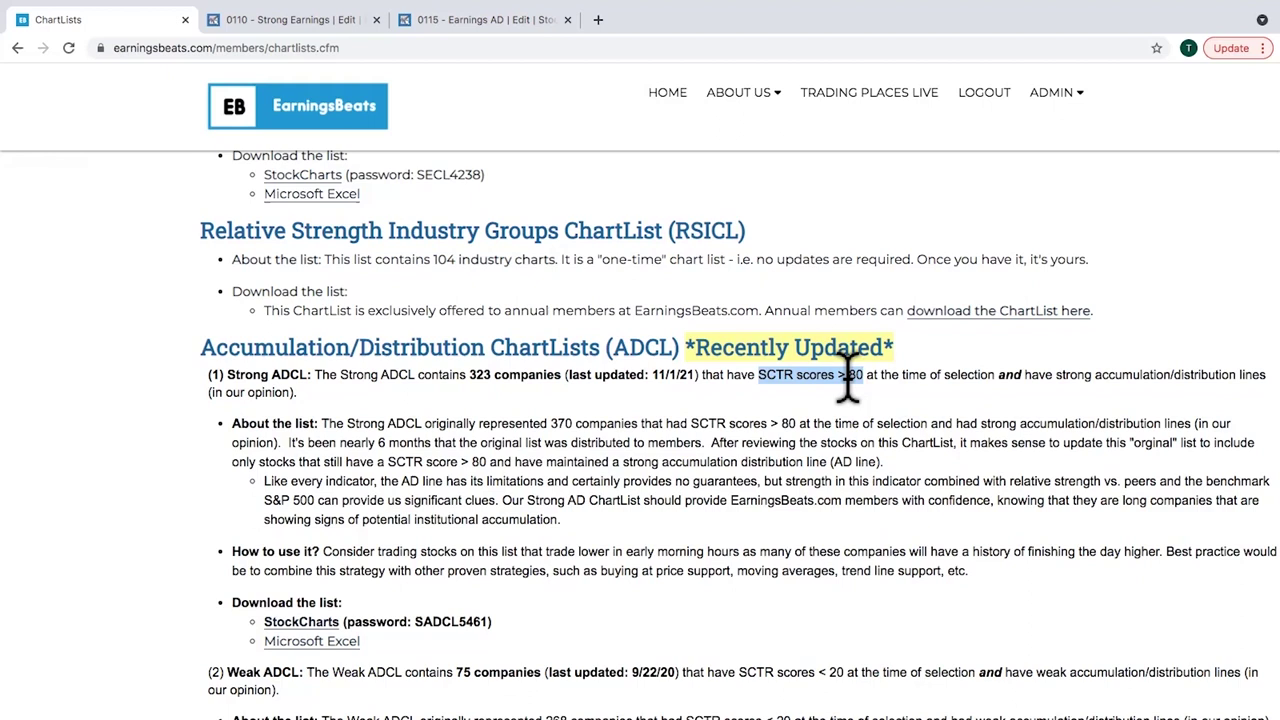
{"action": "left_click_drag", "start_coordinate": [848, 378], "coordinate": [864, 380]}
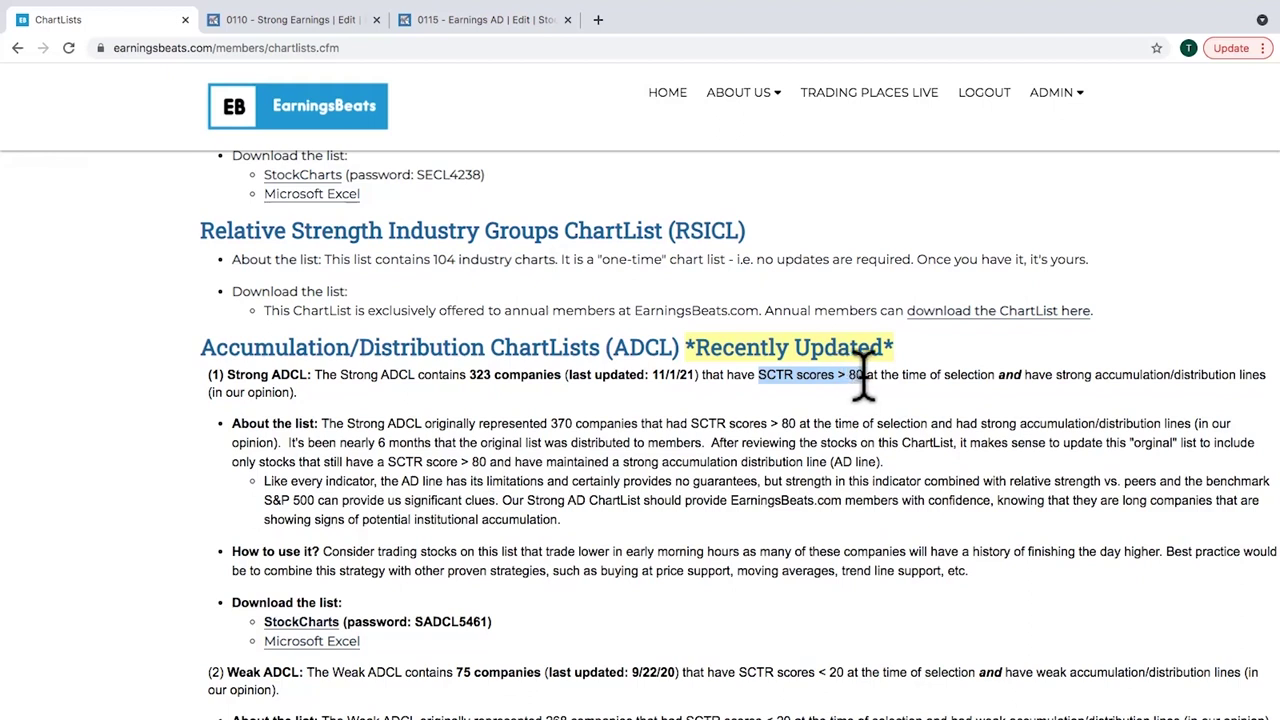
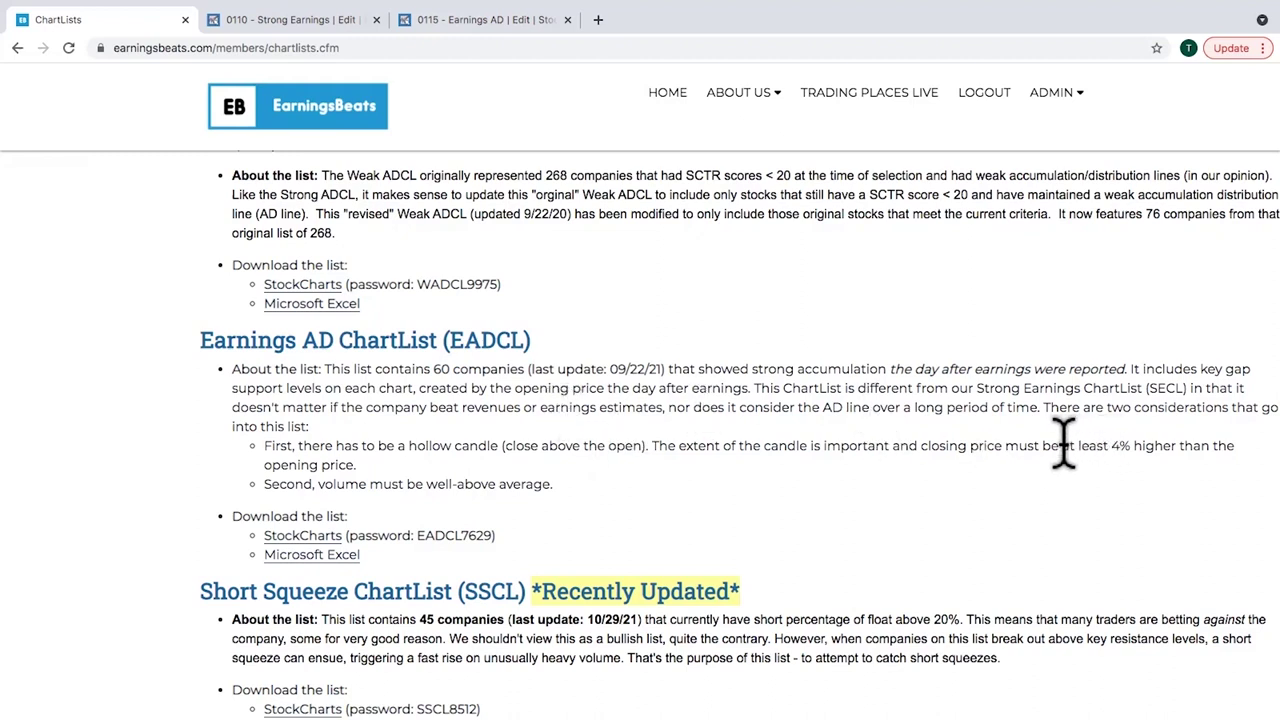
- Highlight "at least 4% higher than" in the Earnings AD ChartList criteria and "short percentage of float above 20%." in the Short Squeeze description
{"action": "left_click_drag", "start_coordinate": [1062, 445], "coordinate": [1215, 450]}
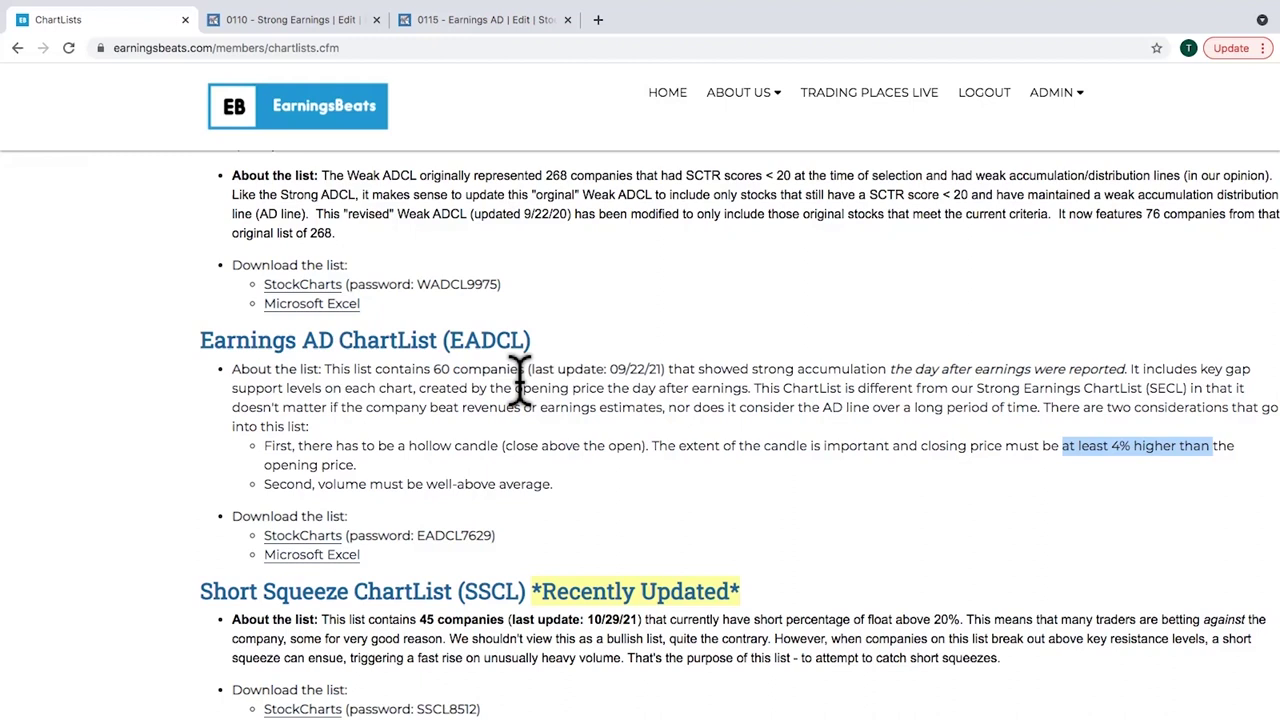
{"action": "scroll", "coordinate": [520, 371], "scroll_direction": "down", "scroll_amount": 2}
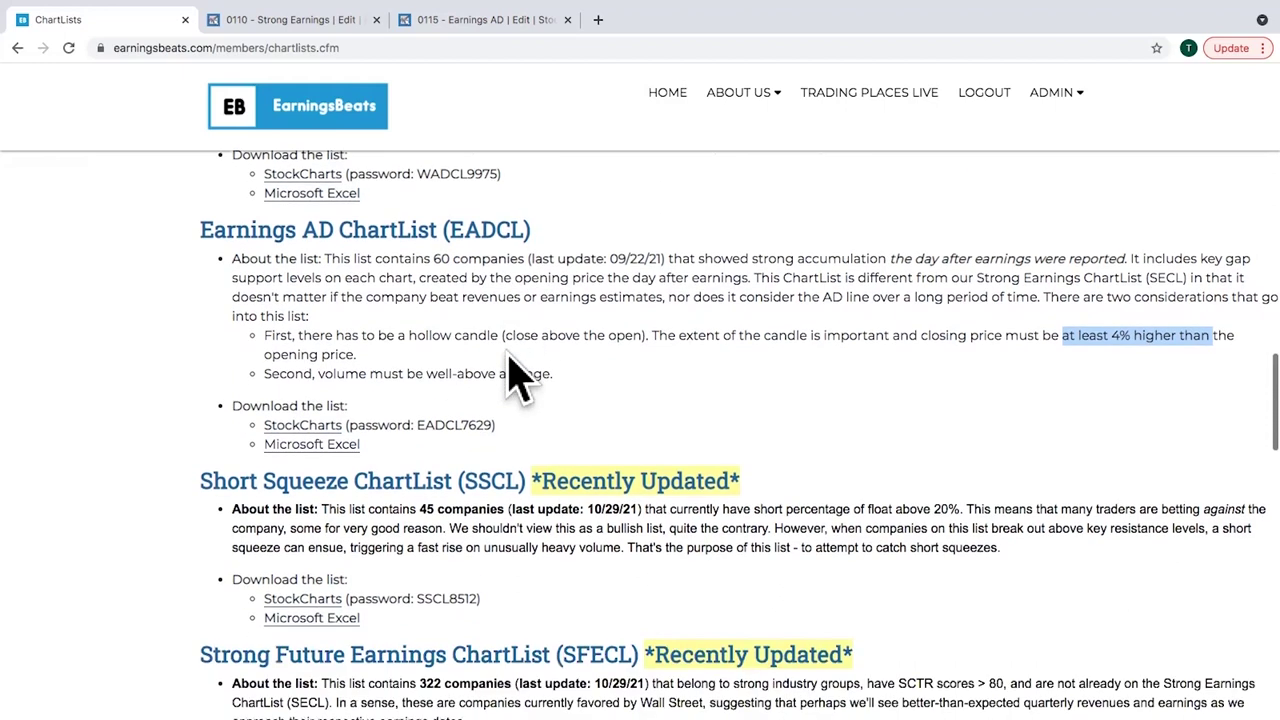
{"action": "scroll", "coordinate": [514, 378], "scroll_direction": "down", "scroll_amount": 4}
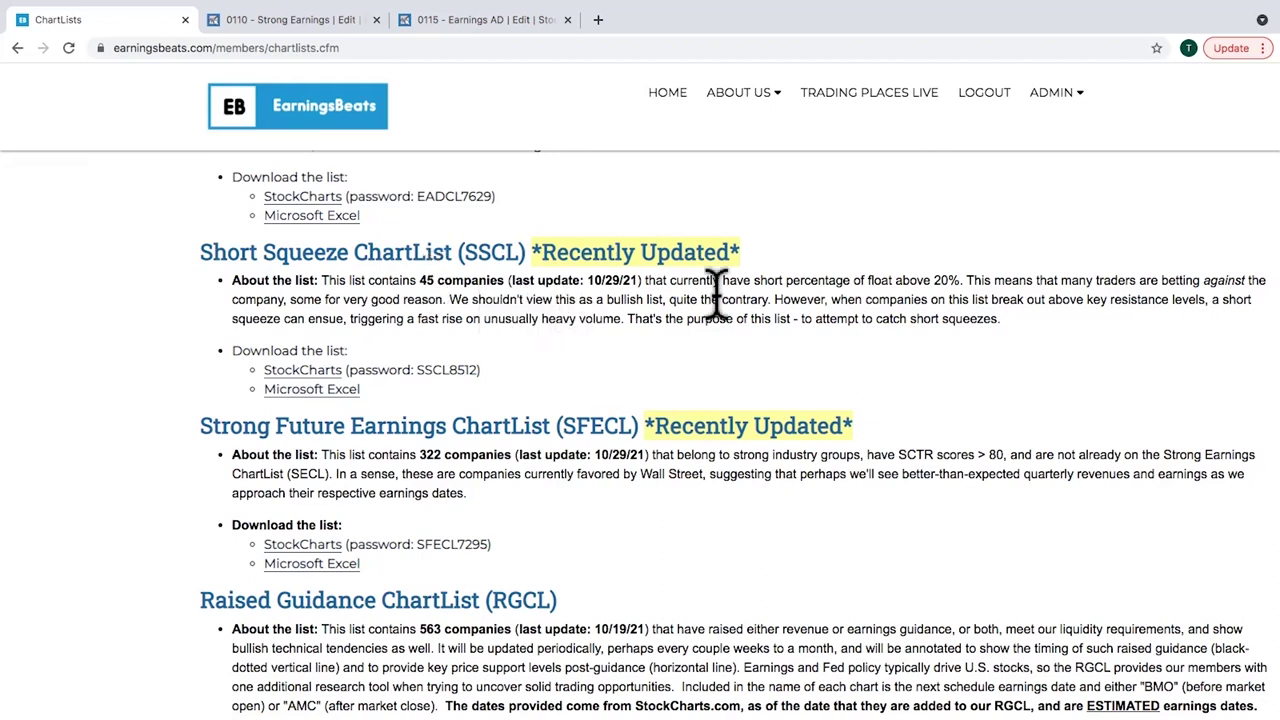
{"action": "left_click_drag", "start_coordinate": [755, 280], "coordinate": [963, 280]}
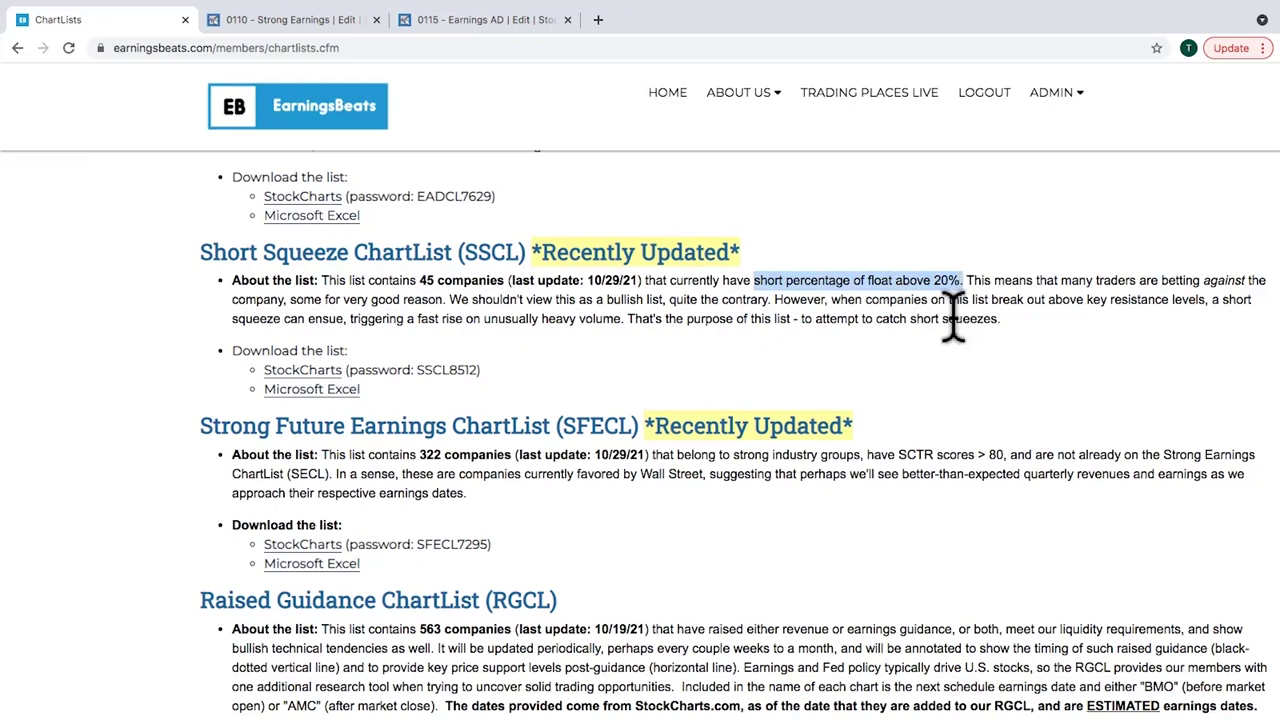
- Read the Strong Future Earnings and Raised Guidance ChartList descriptions, and highlight "20 companies" in the October Seasonality ChartList description
{"action": "scroll", "coordinate": [558, 467], "scroll_direction": "down", "scroll_amount": 2}
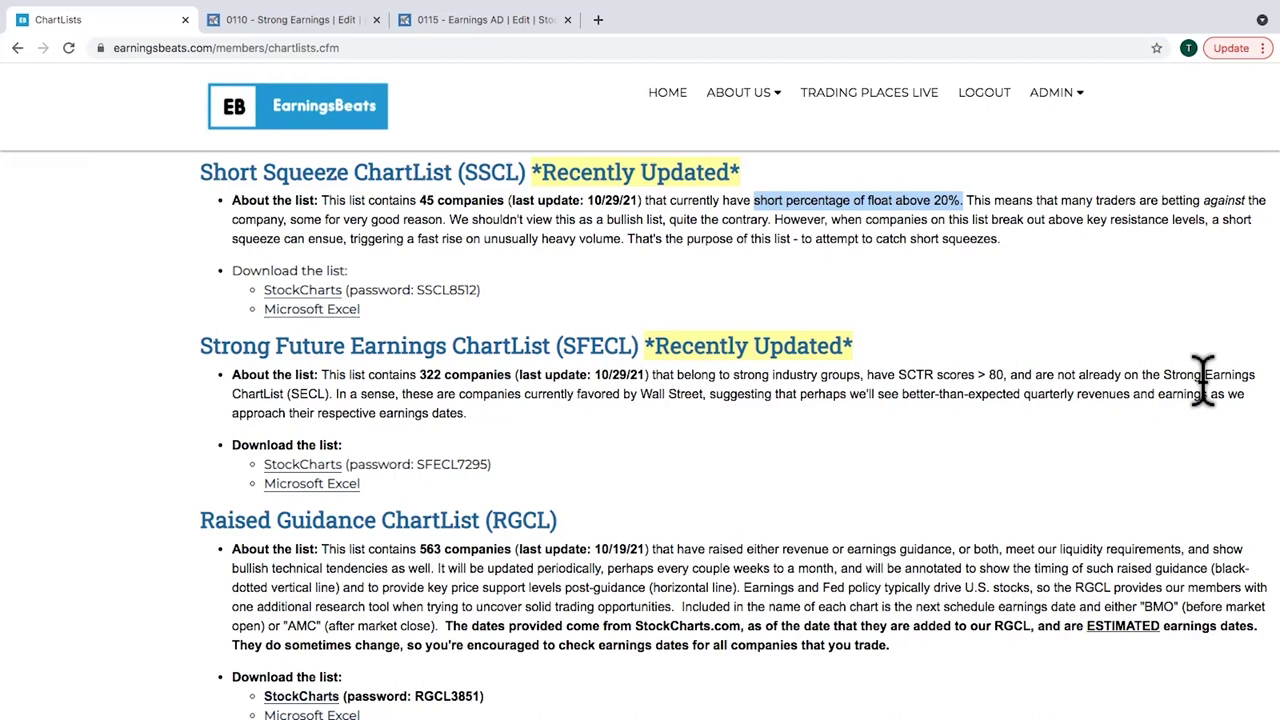
{"action": "scroll", "coordinate": [1203, 380], "scroll_direction": "down", "scroll_amount": 3}
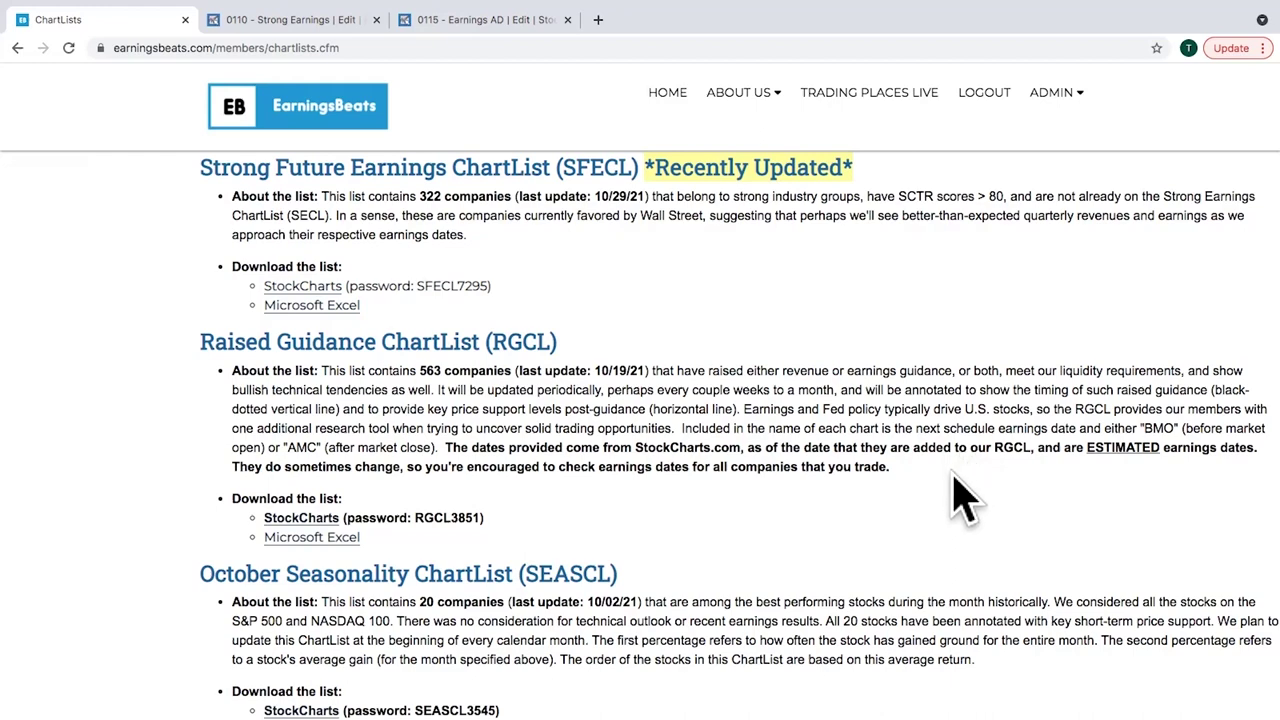
{"action": "scroll", "coordinate": [955, 495], "scroll_direction": "down", "scroll_amount": 2}
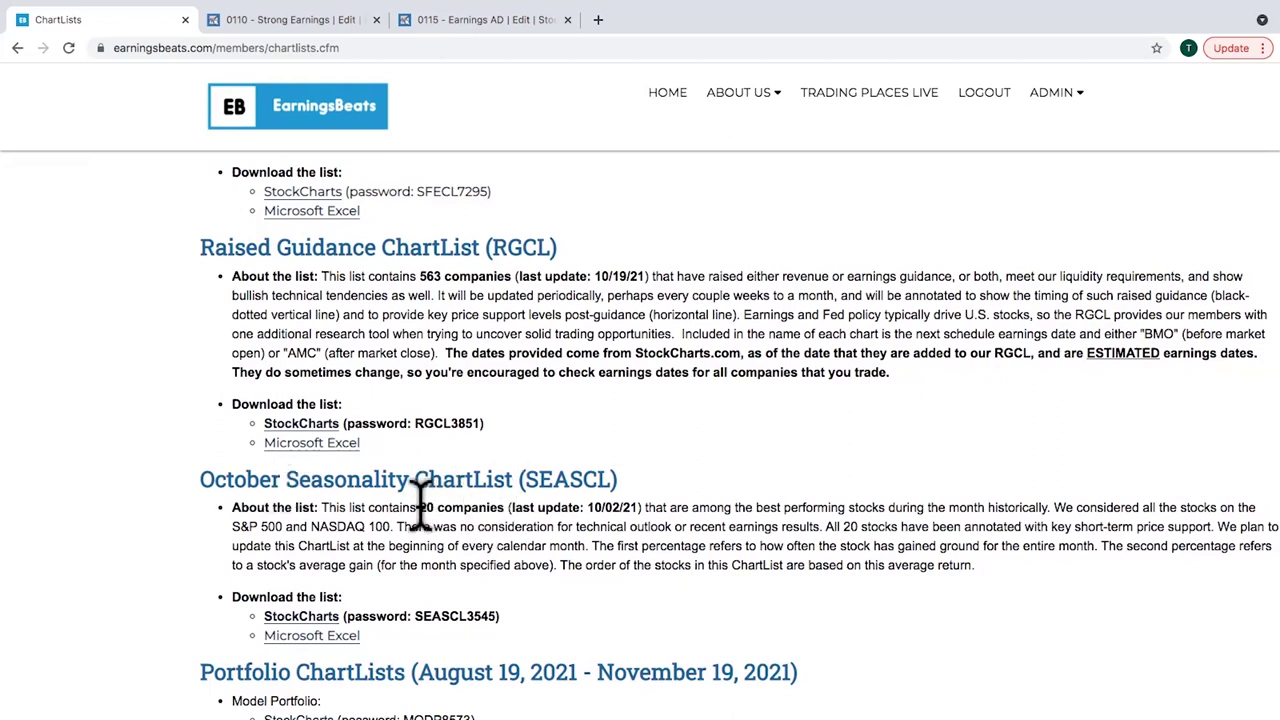
{"action": "left_click_drag", "start_coordinate": [421, 505], "coordinate": [500, 505]}
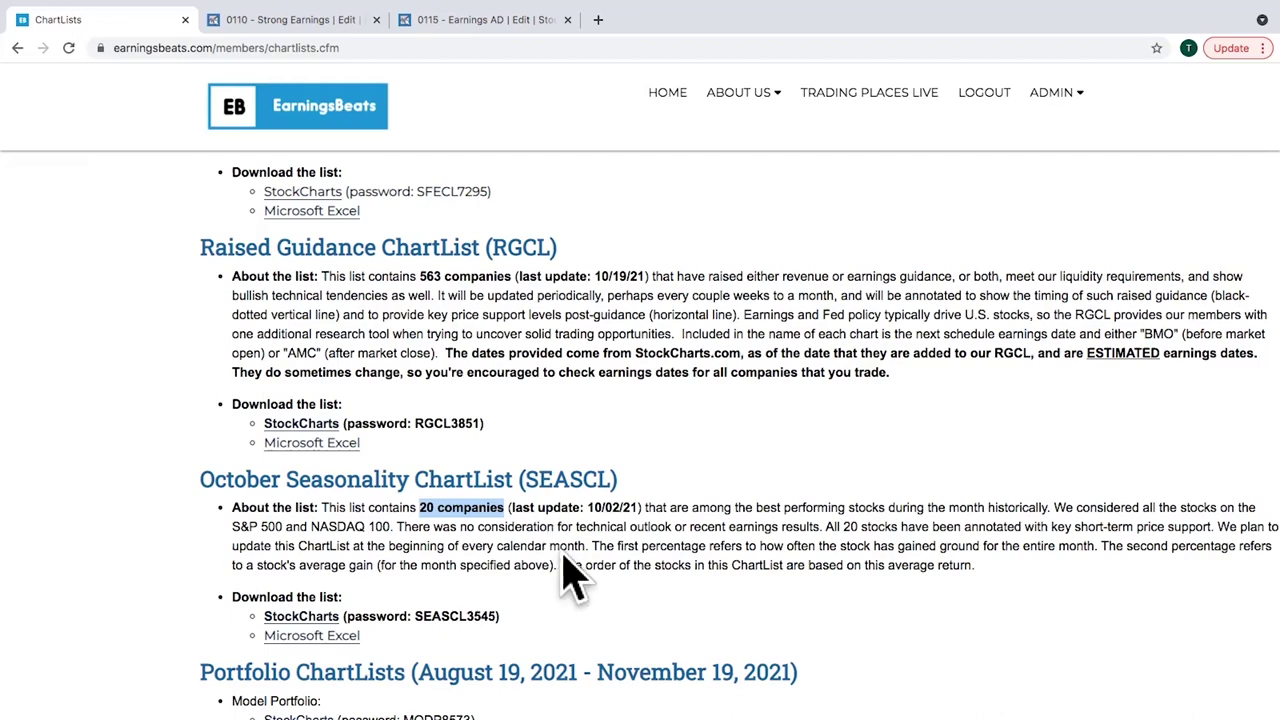
- Review the Portfolio, Webinar and Upcoming Earnings ChartLists with their download links
{"action": "scroll", "coordinate": [565, 568], "scroll_direction": "down", "scroll_amount": 4}
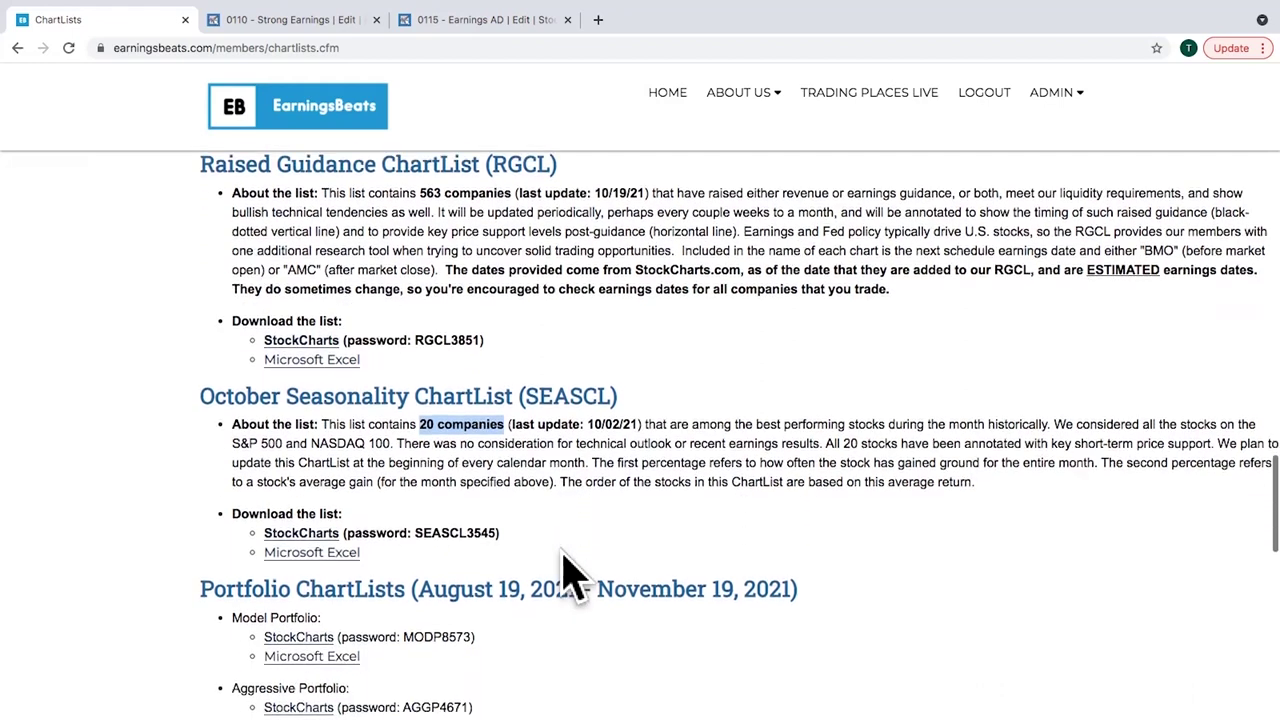
{"action": "scroll", "coordinate": [563, 568], "scroll_direction": "down", "scroll_amount": 3}
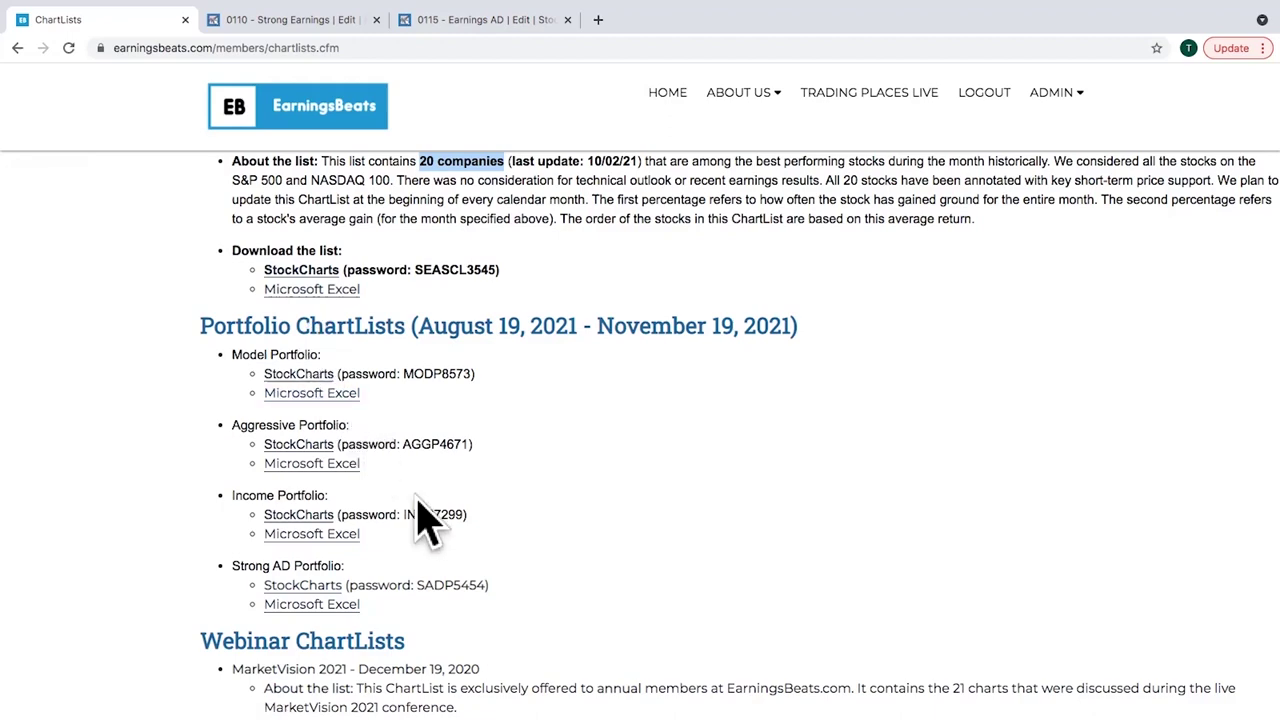
{"action": "scroll", "coordinate": [425, 520], "scroll_direction": "down", "scroll_amount": 5}
{"action": "scroll", "coordinate": [425, 500], "scroll_direction": "down", "scroll_amount": 2}
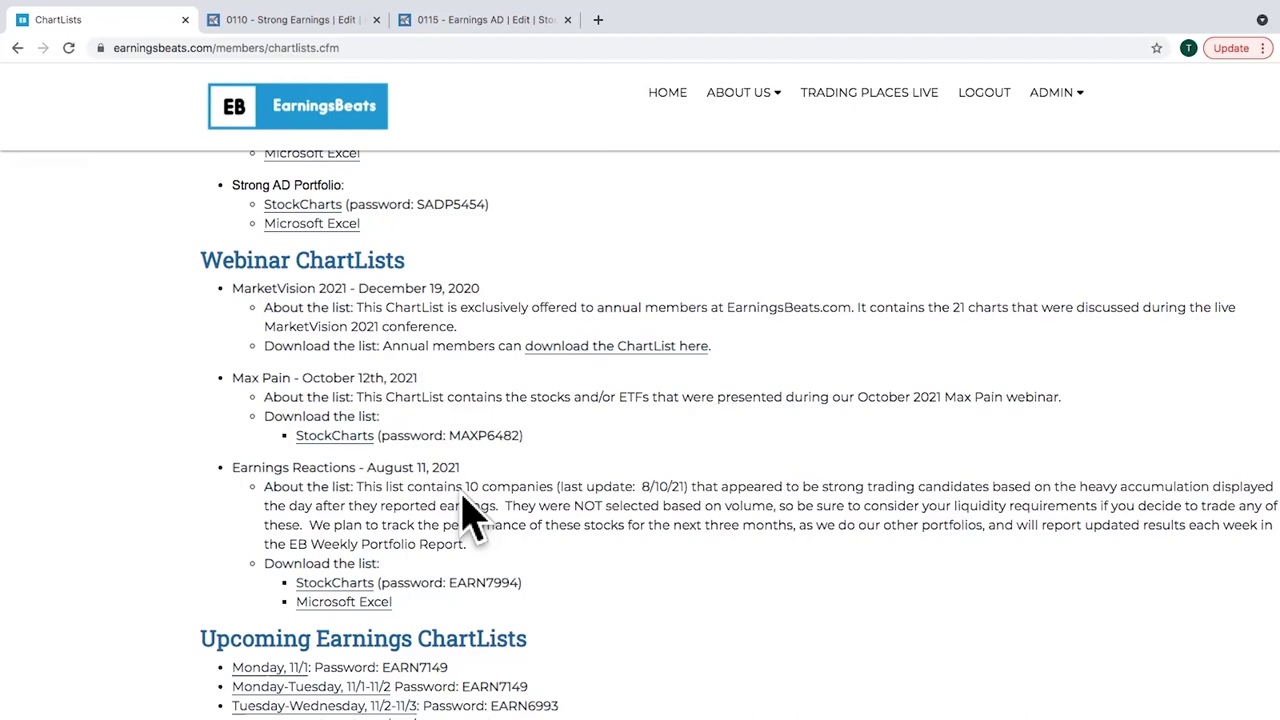
{"action": "scroll", "coordinate": [475, 515], "scroll_direction": "down", "scroll_amount": 3}
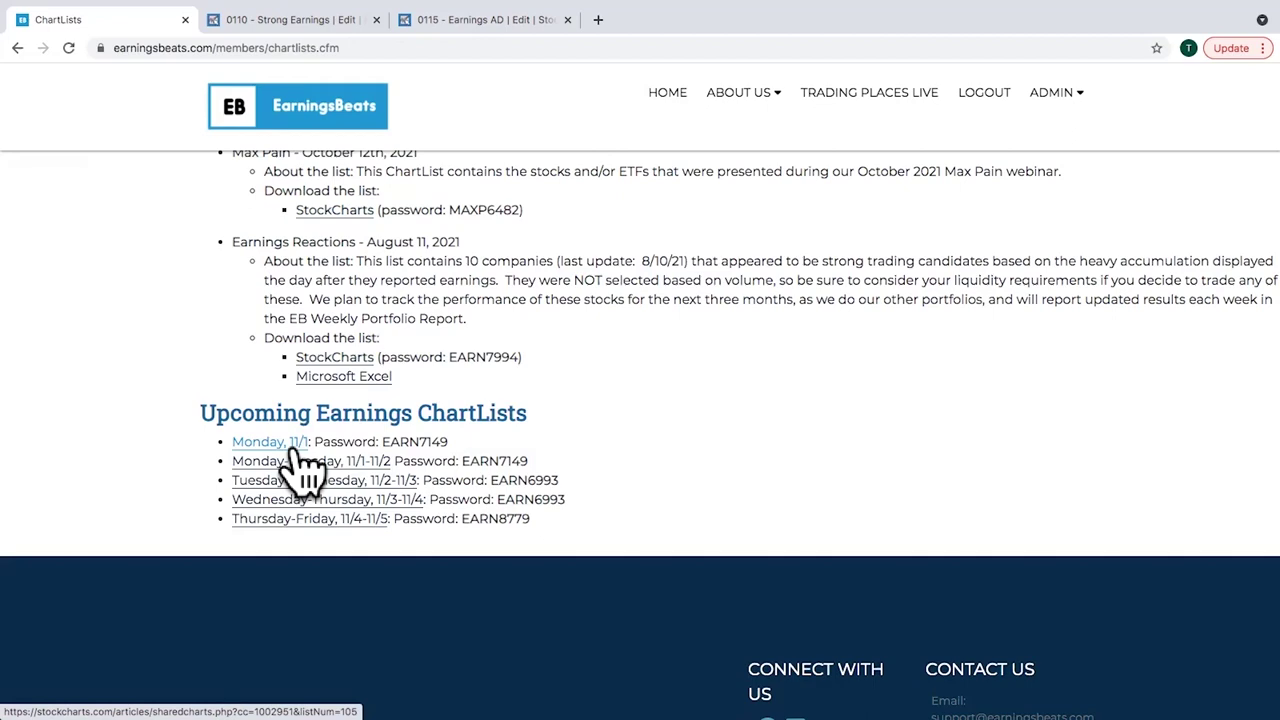
- Return to the beginning of the ChartLists page
{"action": "scroll", "coordinate": [300, 465], "scroll_direction": "up", "scroll_amount": 10}
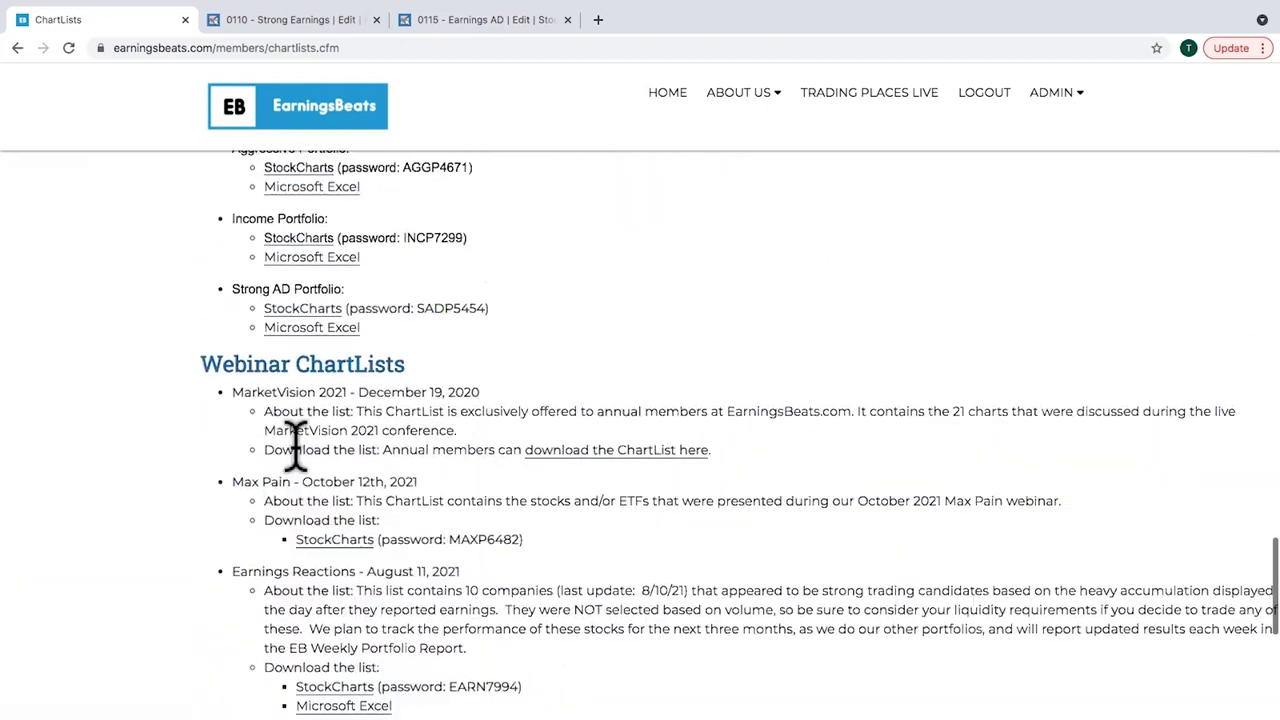
{"action": "scroll", "coordinate": [295, 440], "scroll_direction": "up", "scroll_amount": 15}
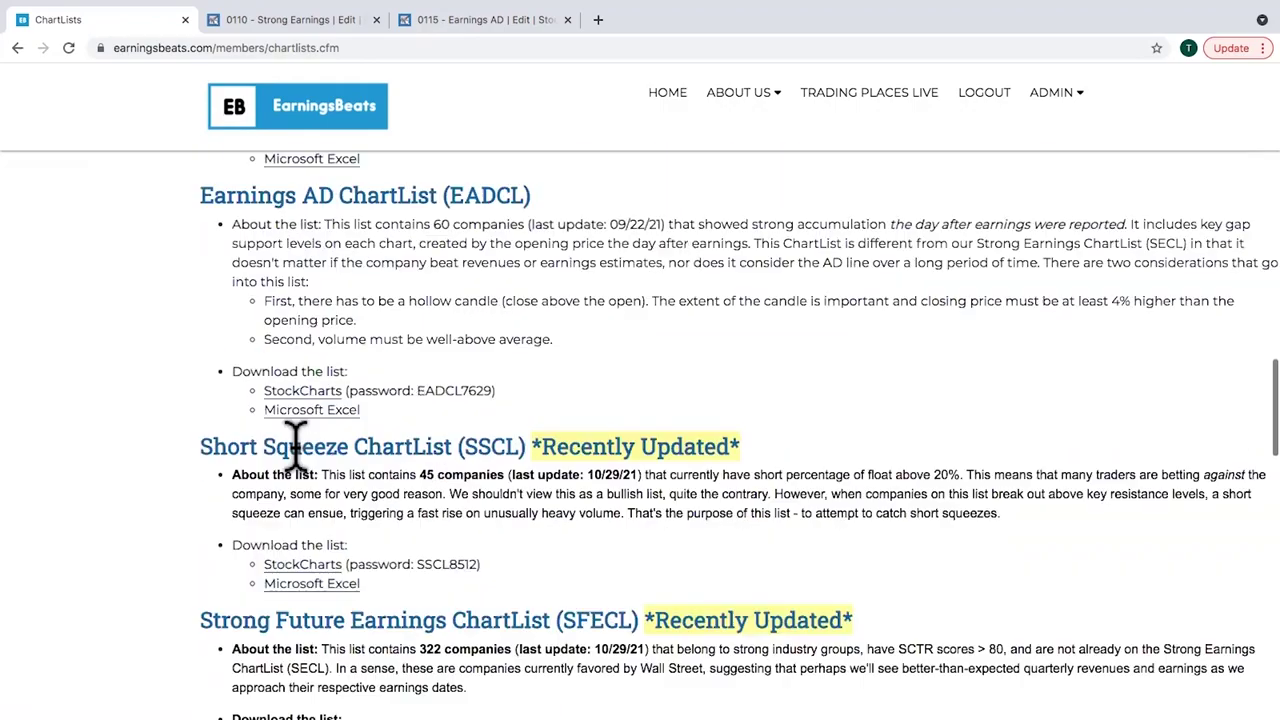
{"action": "scroll", "coordinate": [238, 458], "scroll_direction": "up", "scroll_amount": 15}
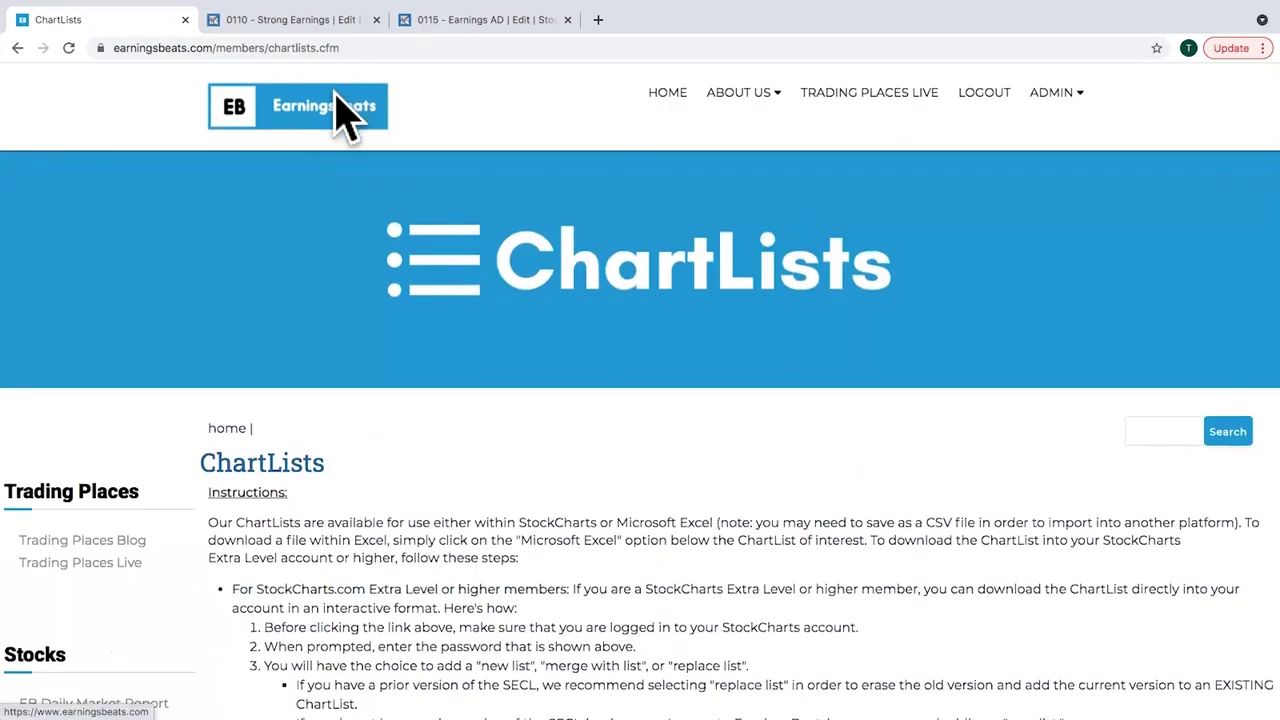
- Open the EarningsBeats home page and review the free EarningsBeats Digest subscription section
{"action": "left_click", "coordinate": [340, 108]}
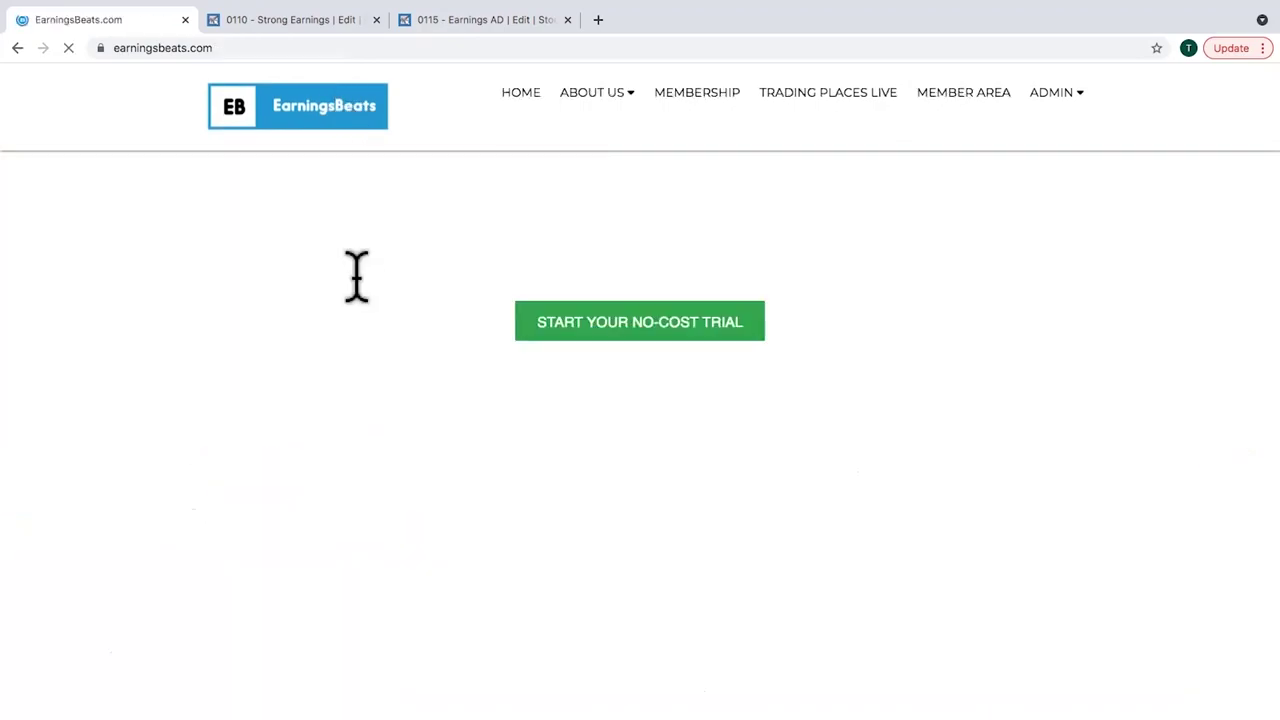
{"action": "scroll", "coordinate": [420, 390], "scroll_direction": "down", "scroll_amount": 10}
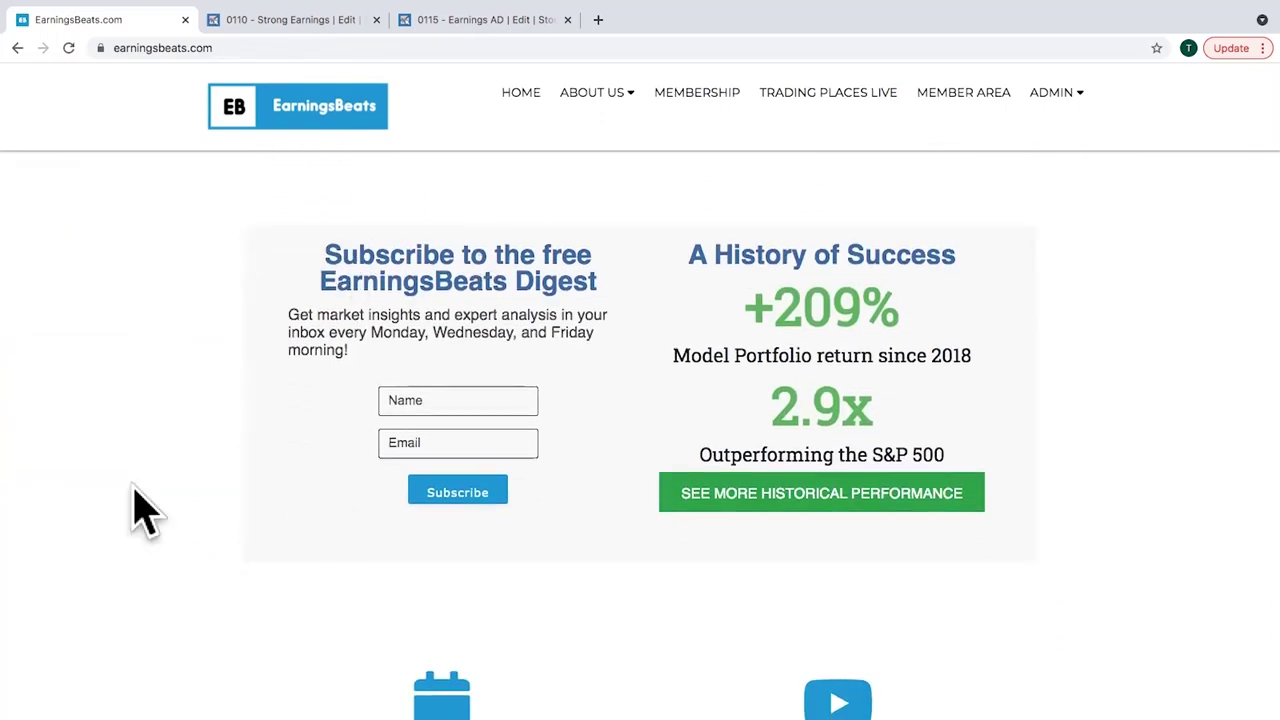
{"action": "scroll", "coordinate": [508, 386], "scroll_direction": "up", "scroll_amount": 8}
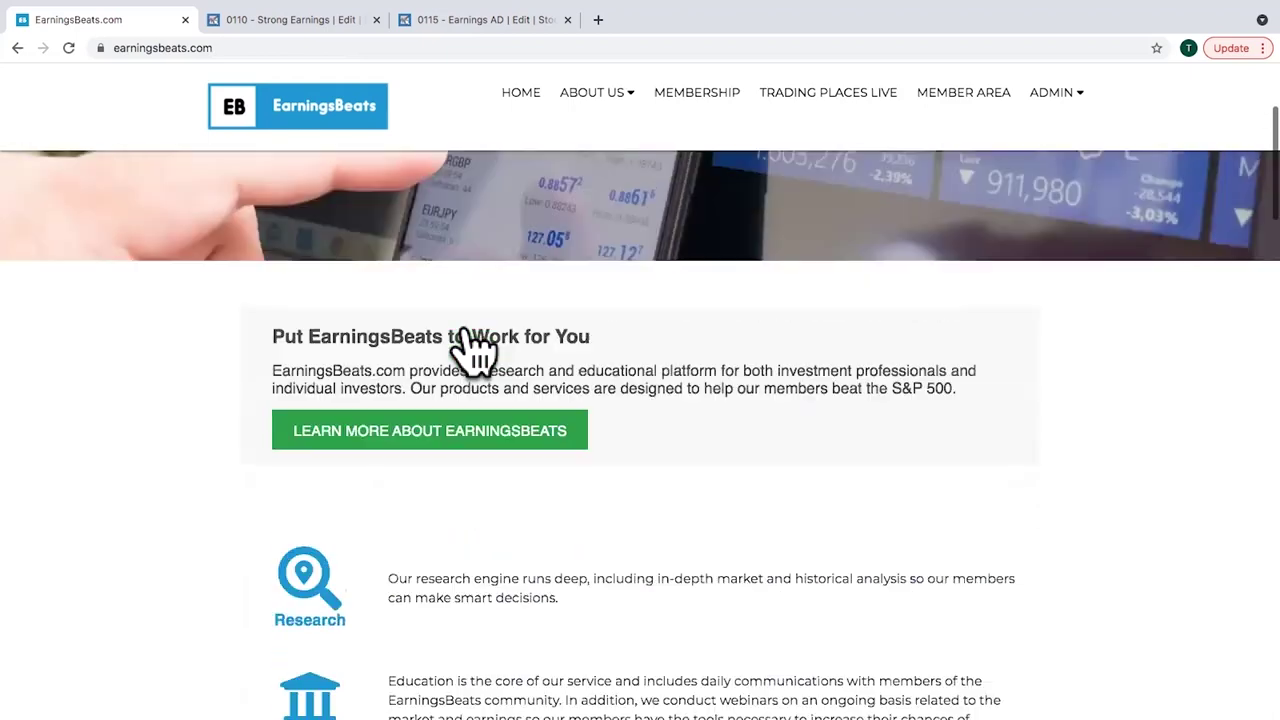
- Switch to the Strong Earnings list in StockCharts, view the ACHC and ANET charts, and return to the list's edit view
{"action": "left_click", "coordinate": [323, 19]}
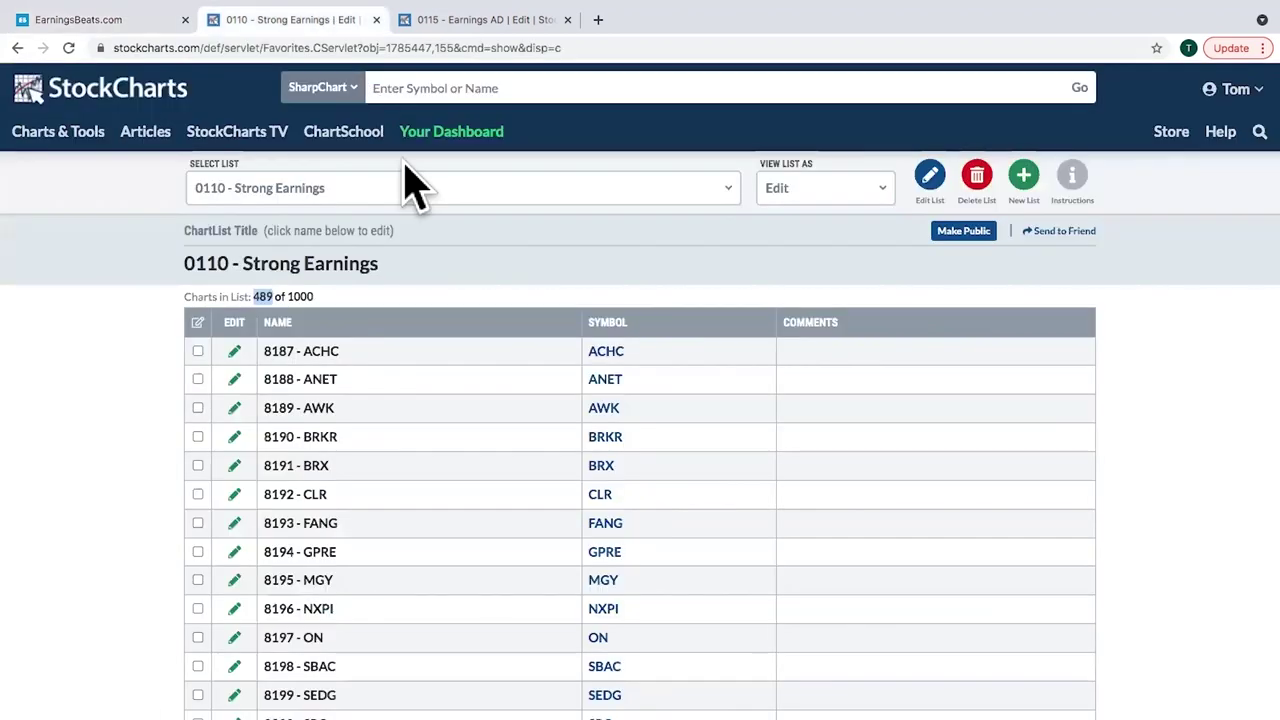
{"action": "left_click", "coordinate": [455, 290]}
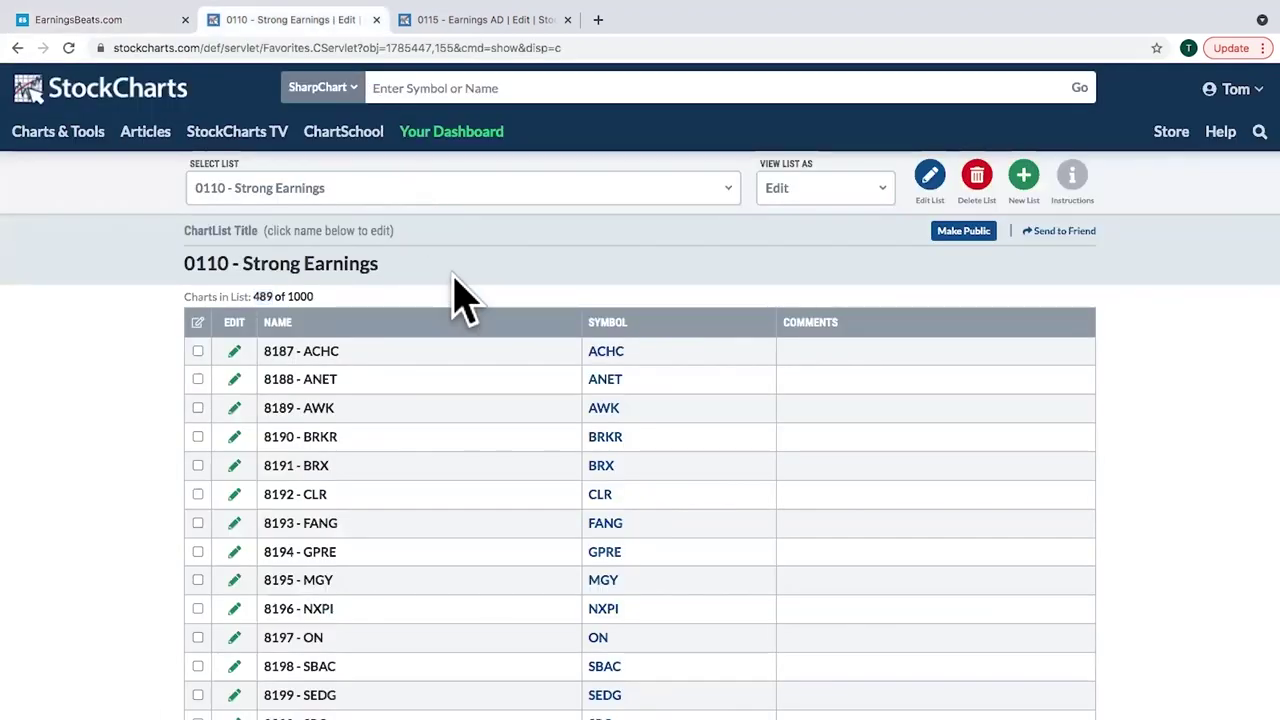
{"action": "left_click", "coordinate": [616, 356]}
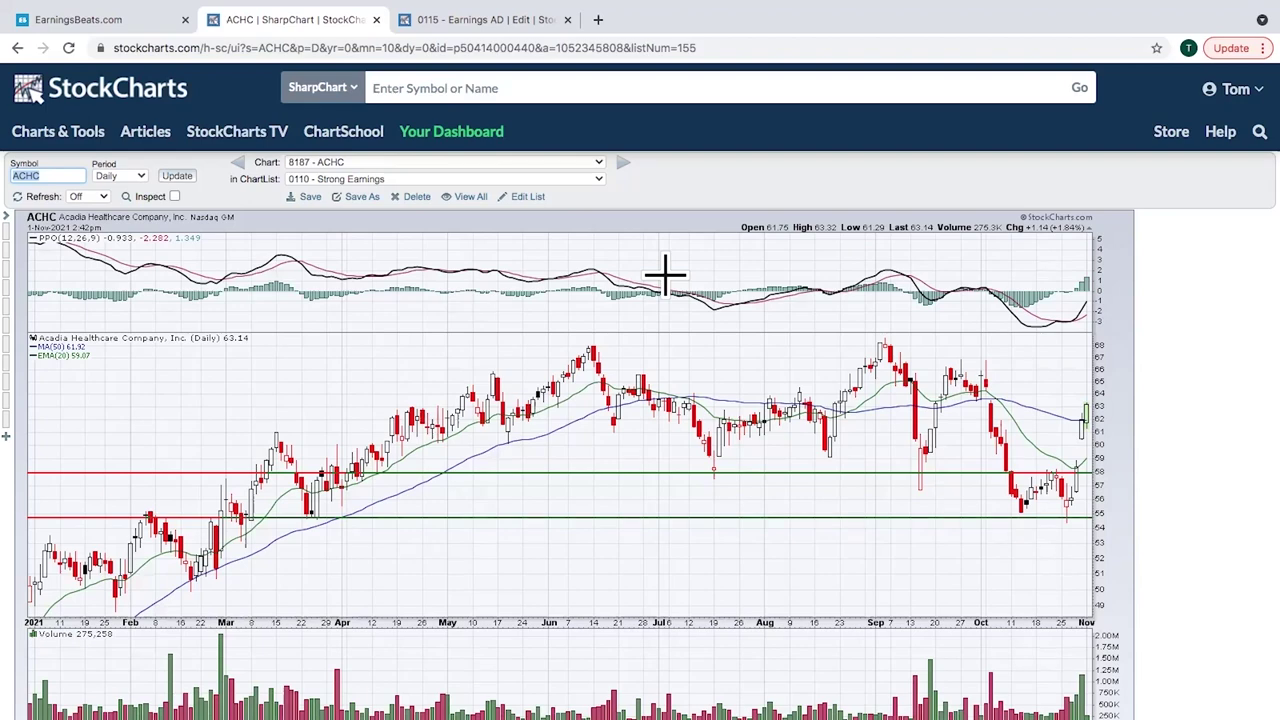
{"action": "left_click", "coordinate": [622, 165]}
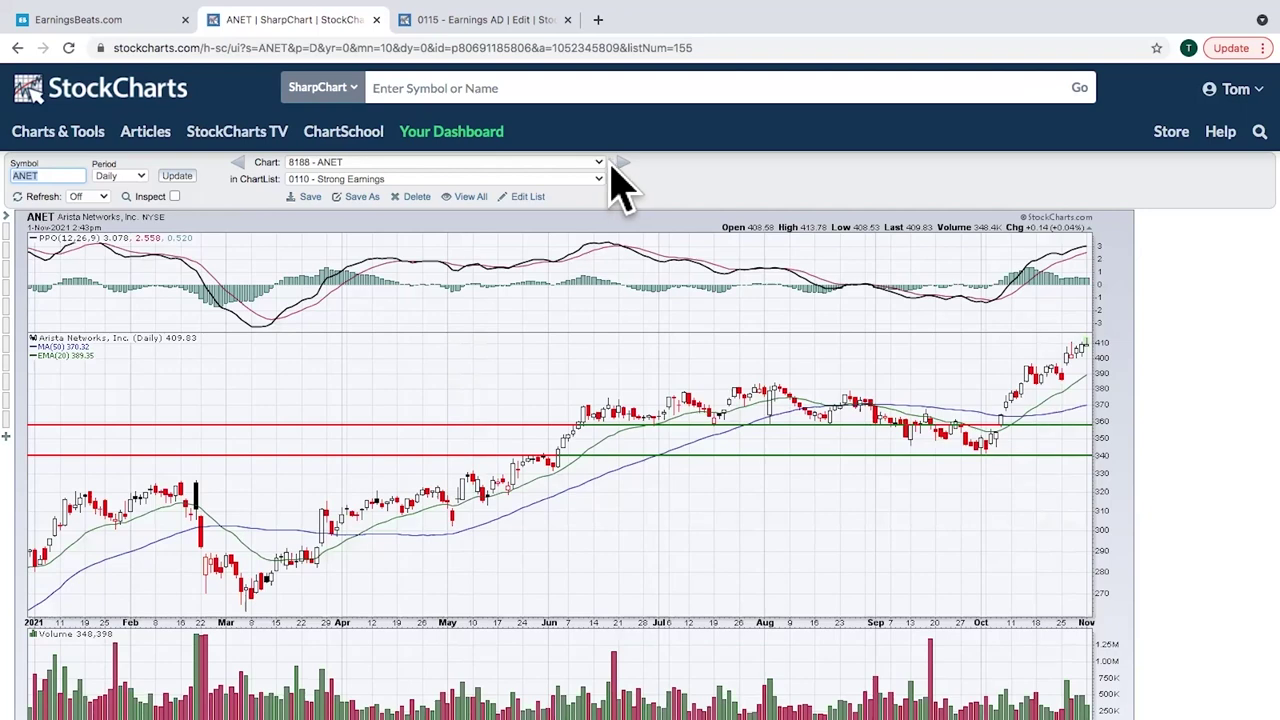
{"action": "left_click", "coordinate": [528, 197]}
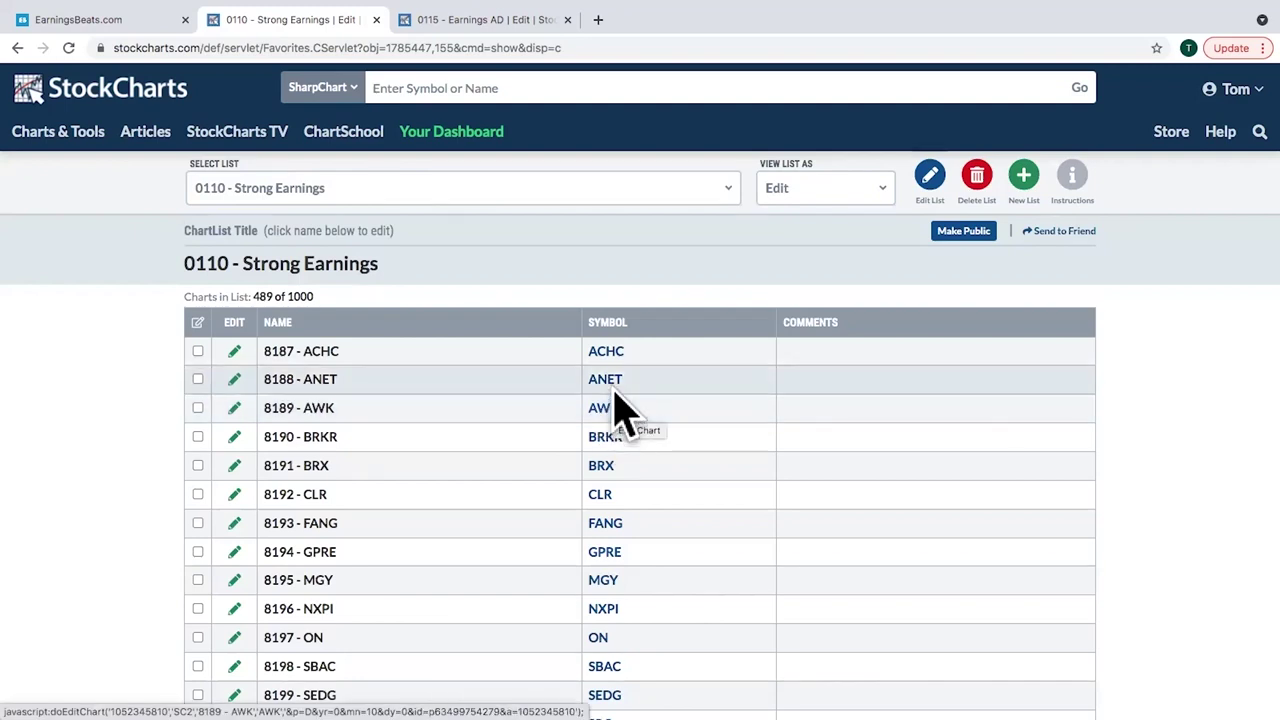
- Open the 0111 - Strong Future Earnings list, highlight its chart count, and view the AB and ACLS charts
{"action": "left_click", "coordinate": [605, 192]}
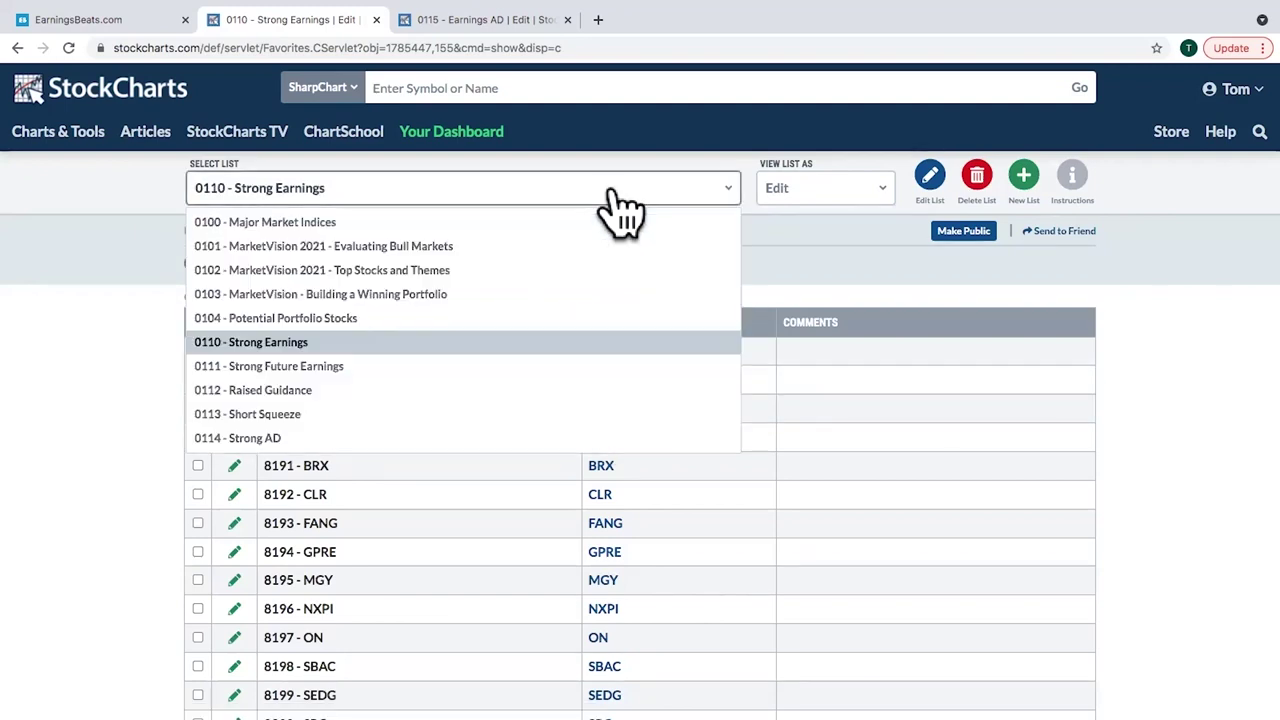
{"action": "left_click", "coordinate": [515, 366]}
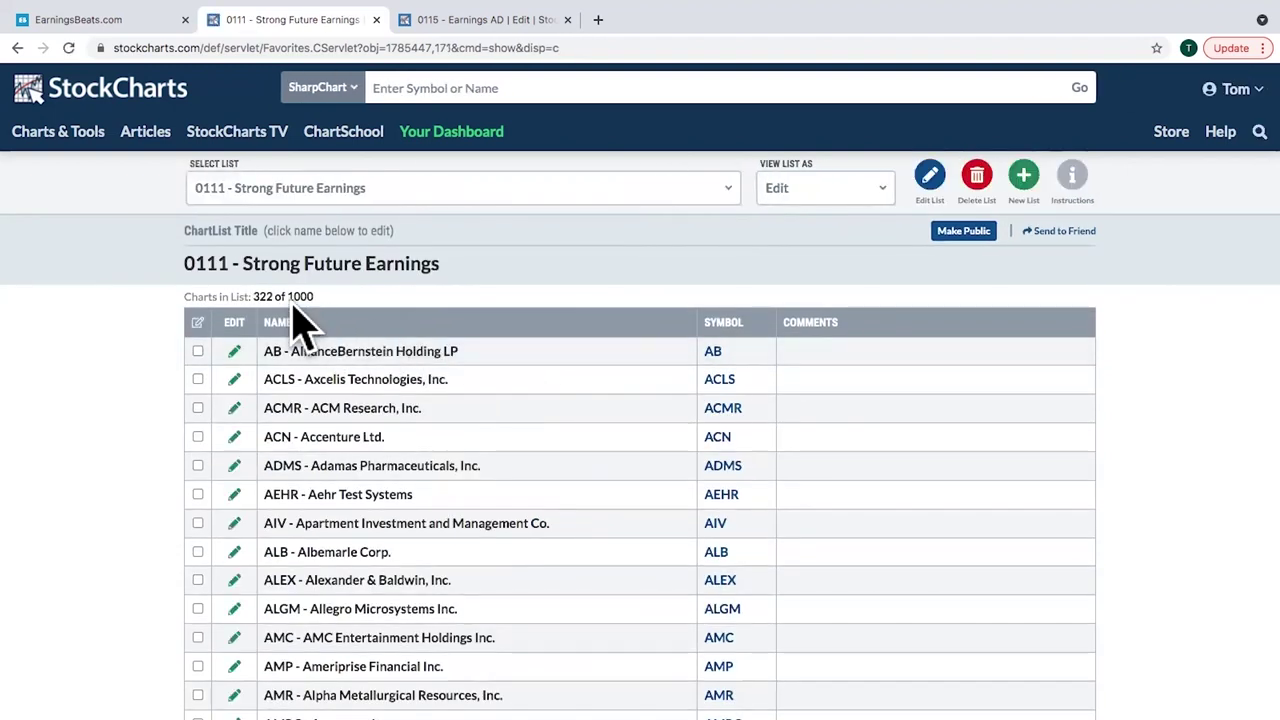
{"action": "left_click_drag", "start_coordinate": [271, 297], "coordinate": [255, 297]}
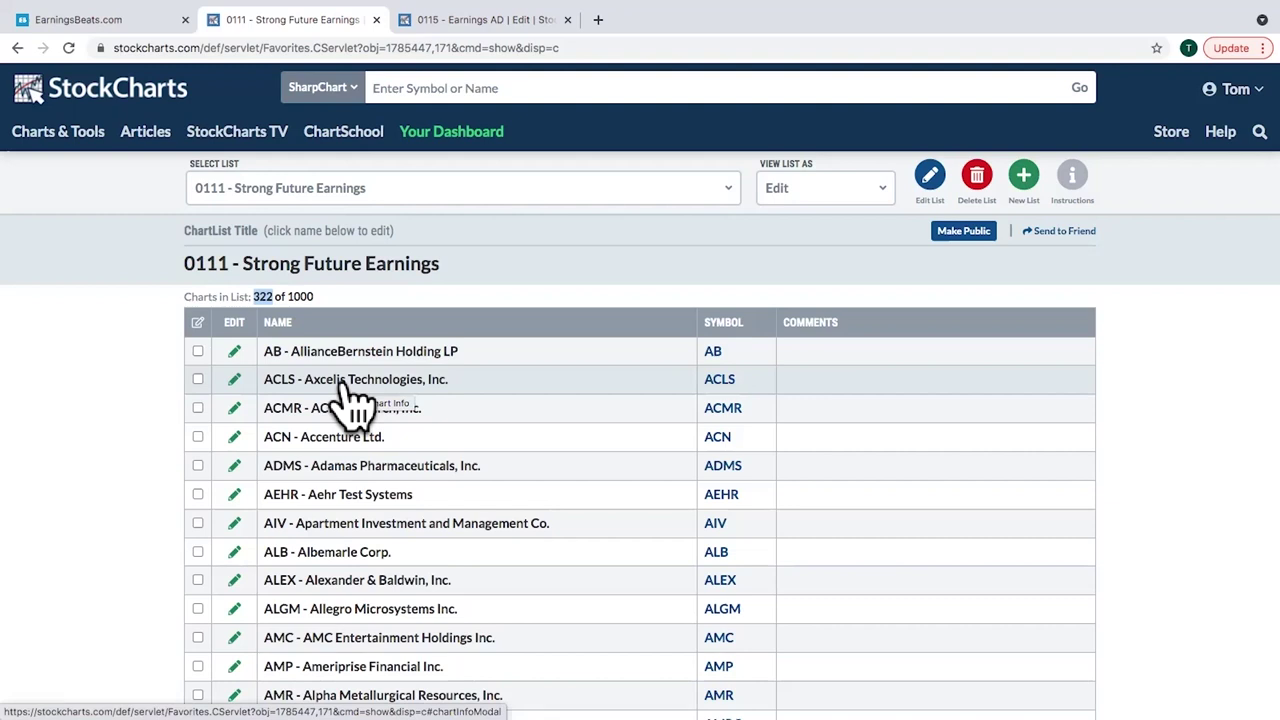
{"action": "left_click", "coordinate": [714, 356]}
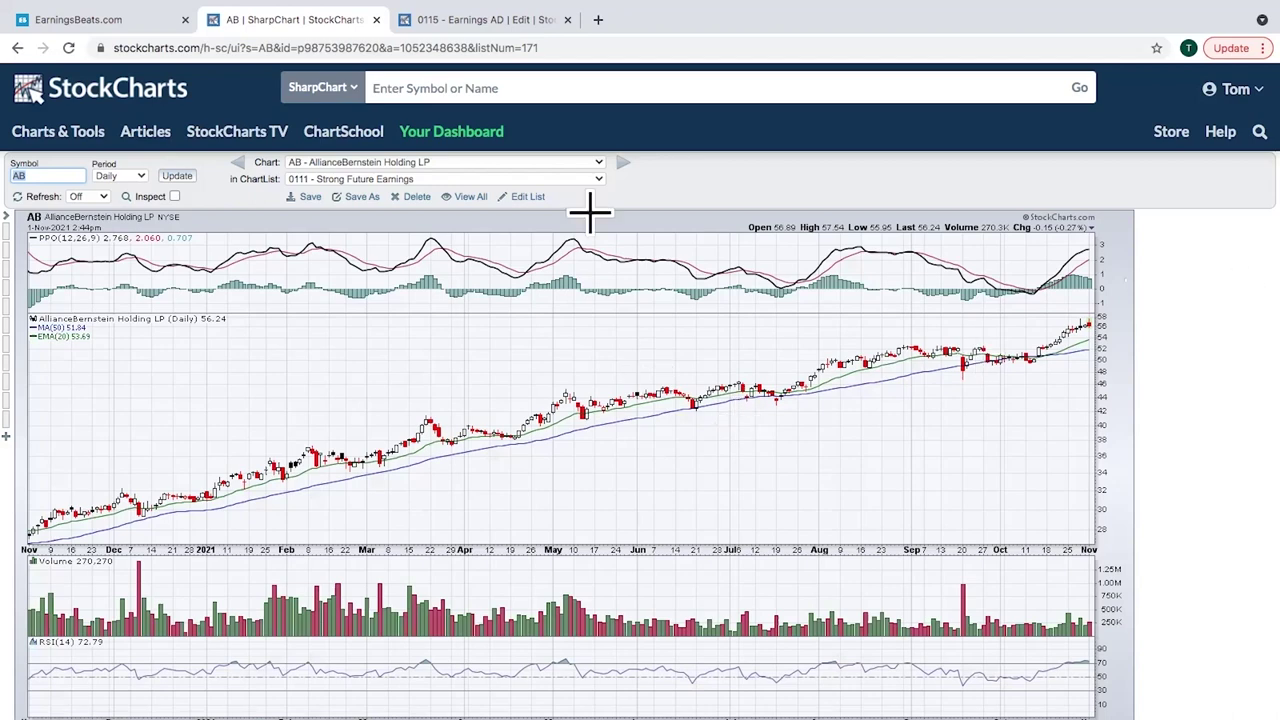
{"action": "left_click", "coordinate": [622, 163]}
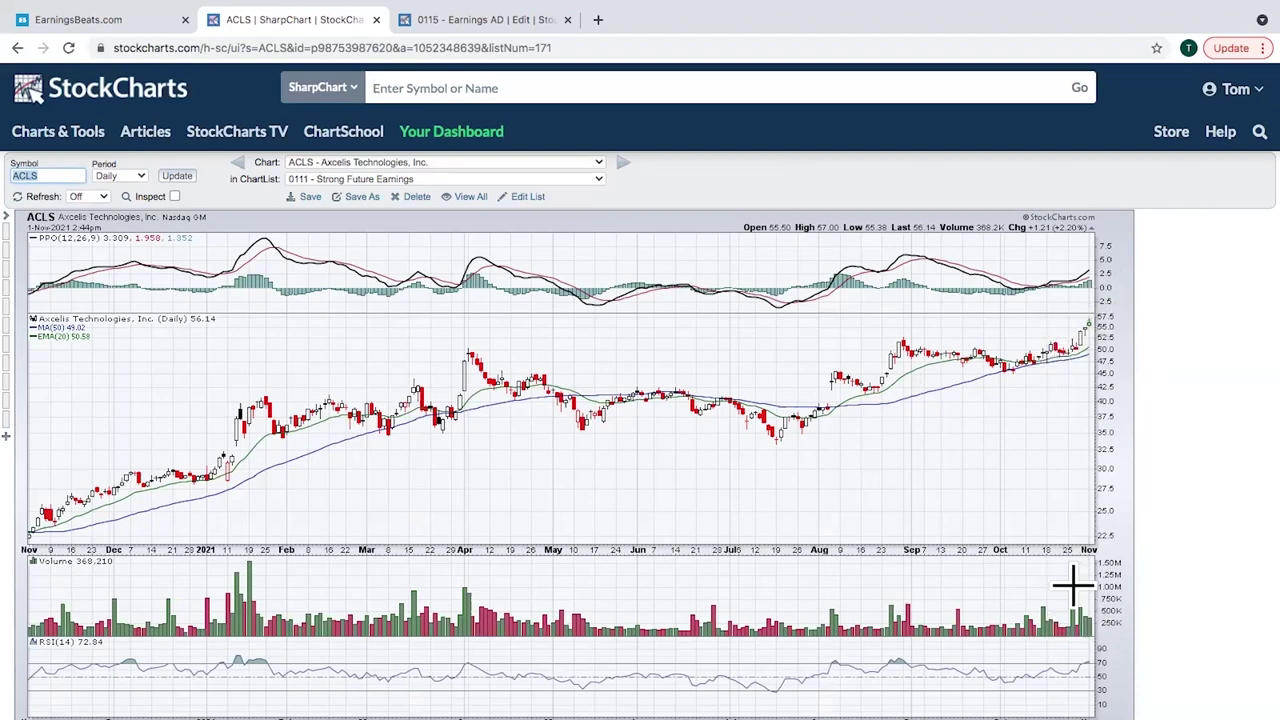
- Switch to the 0112 - Raised Guidance list, show it in edit view, and highlight its chart count
{"action": "left_click", "coordinate": [561, 182]}
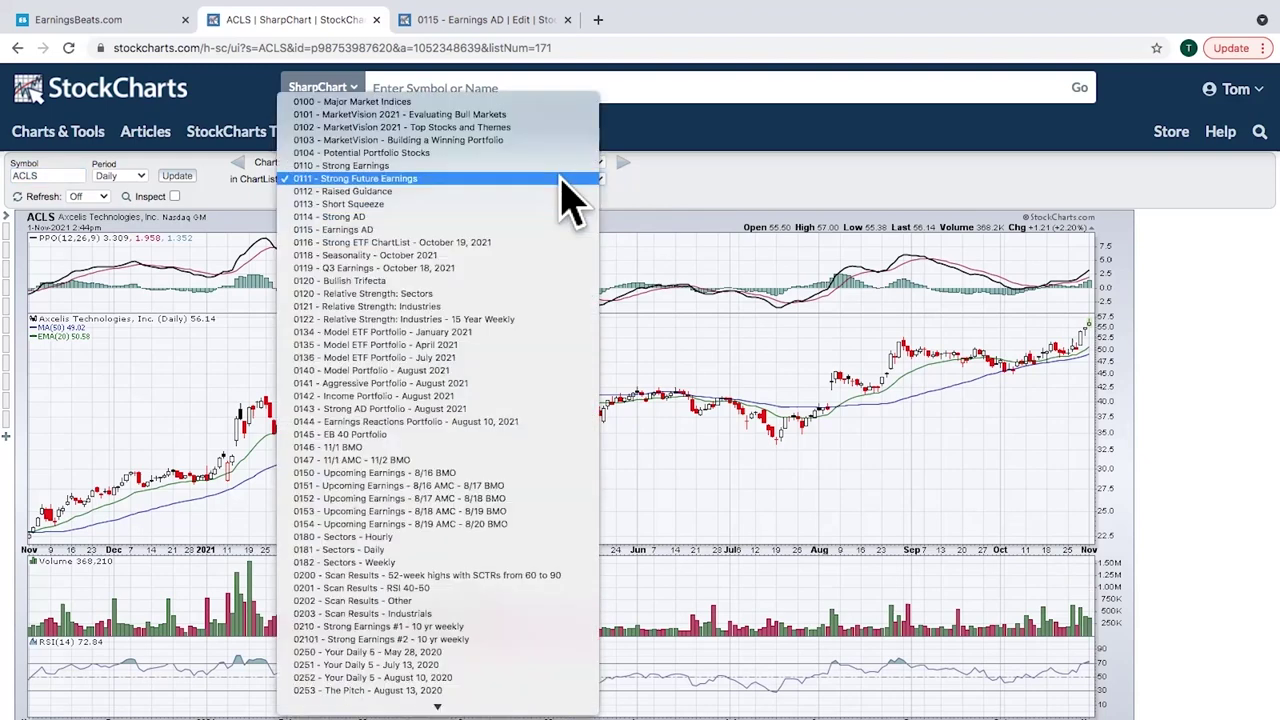
{"action": "left_click", "coordinate": [551, 192]}
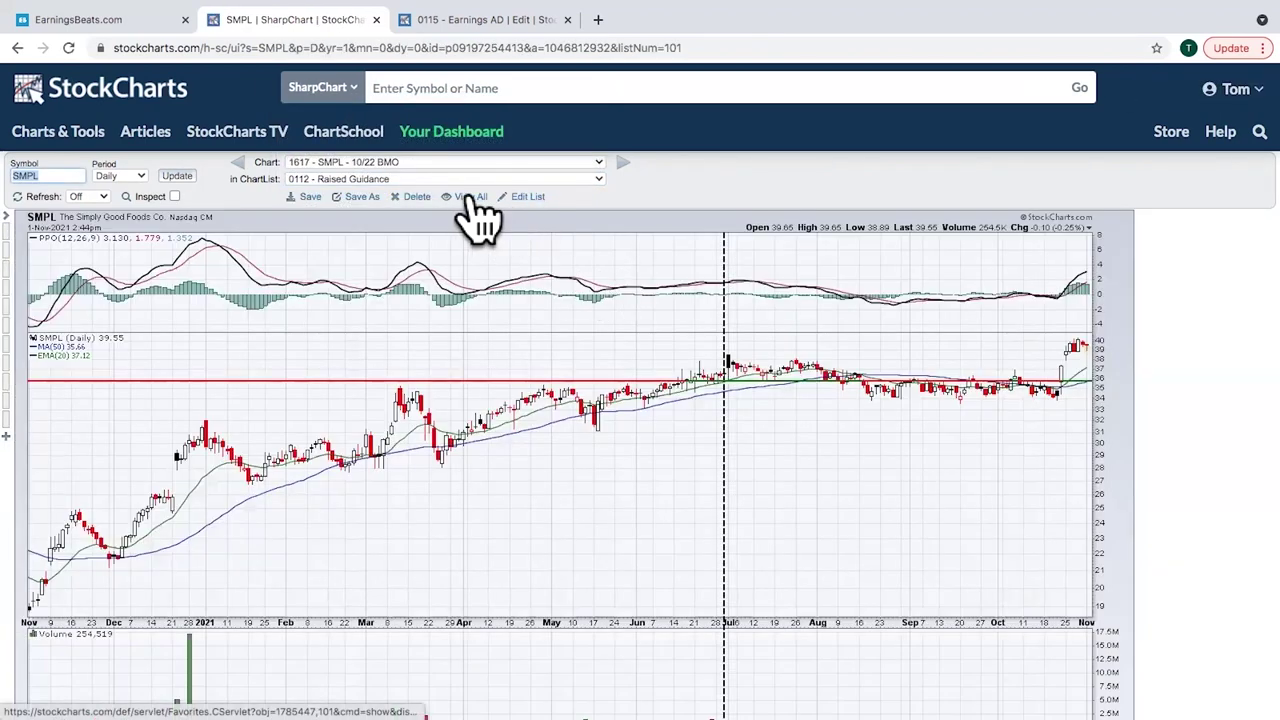
{"action": "left_click", "coordinate": [522, 197]}
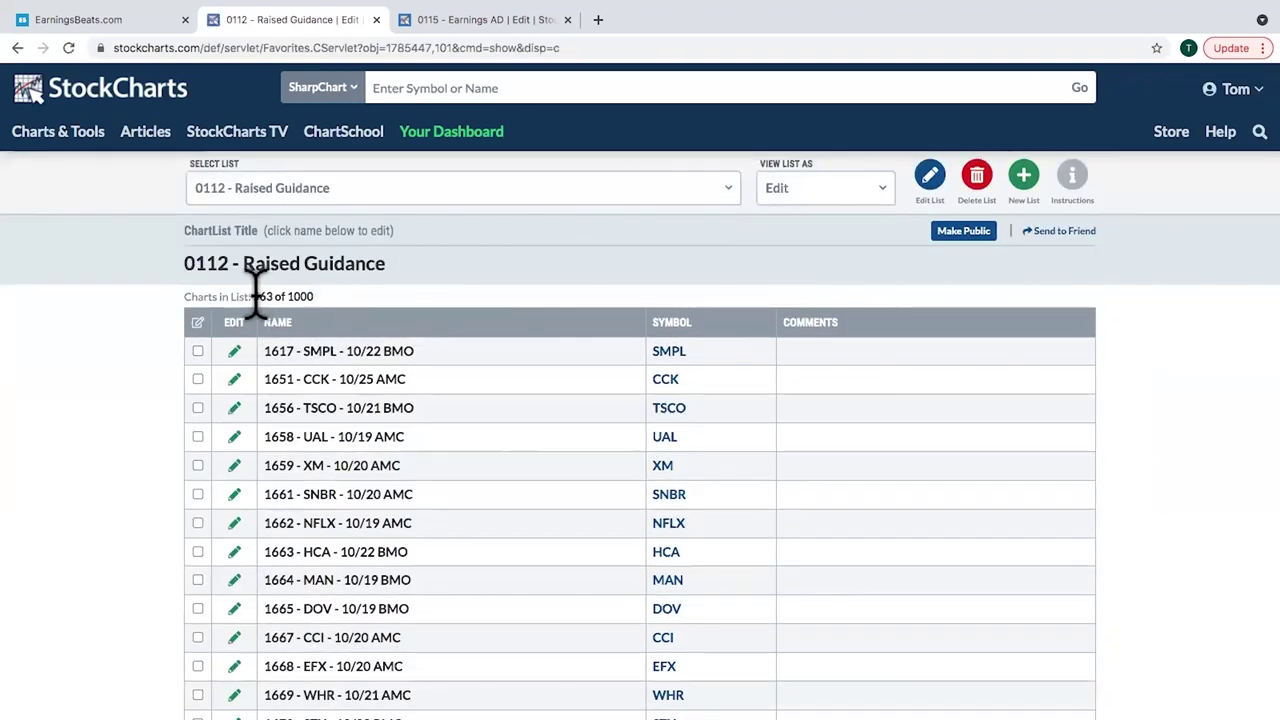
{"action": "left_click_drag", "start_coordinate": [255, 296], "coordinate": [273, 297]}
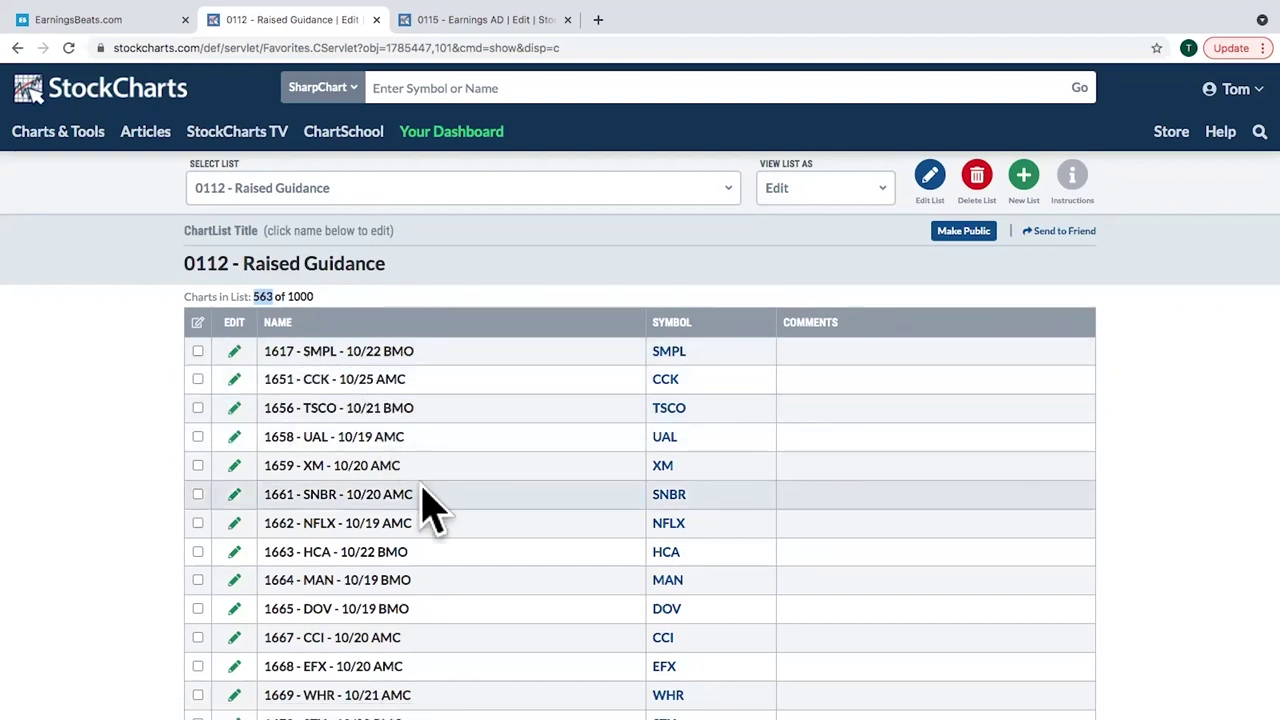
- Open the 0113 - Short Squeeze list and display it in Summary view
{"action": "left_click", "coordinate": [605, 190]}
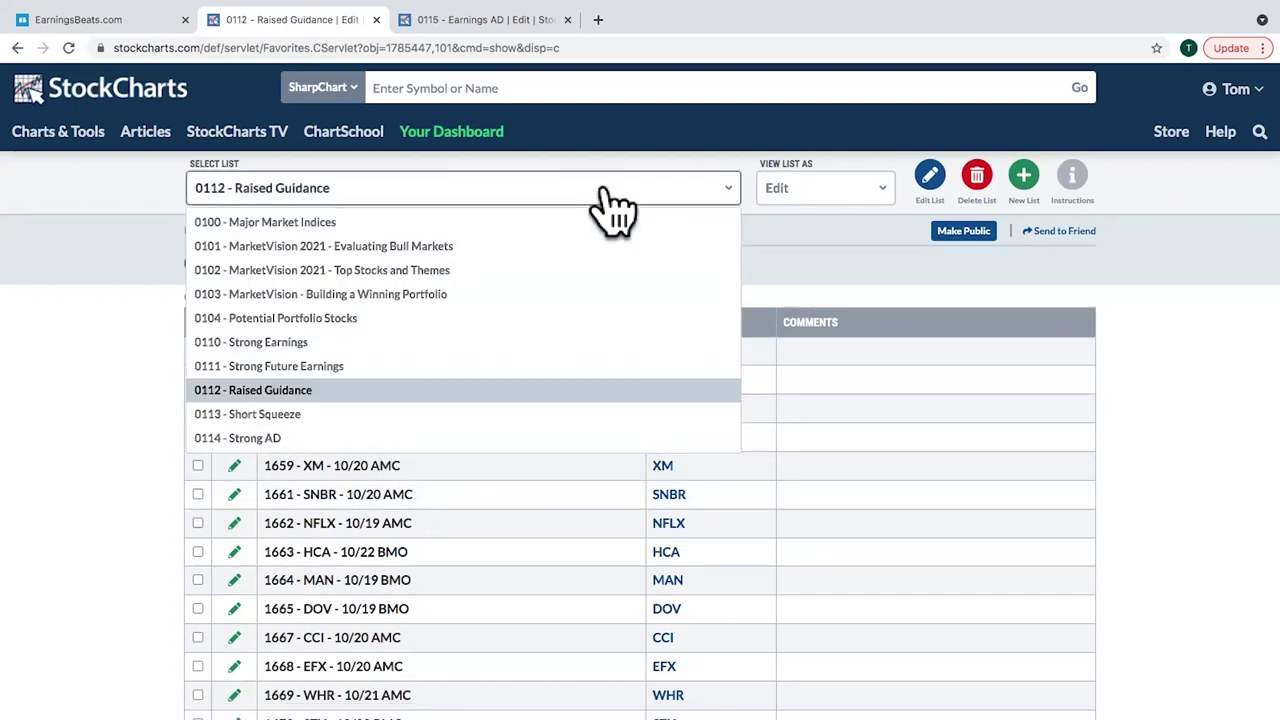
{"action": "left_click", "coordinate": [487, 410]}
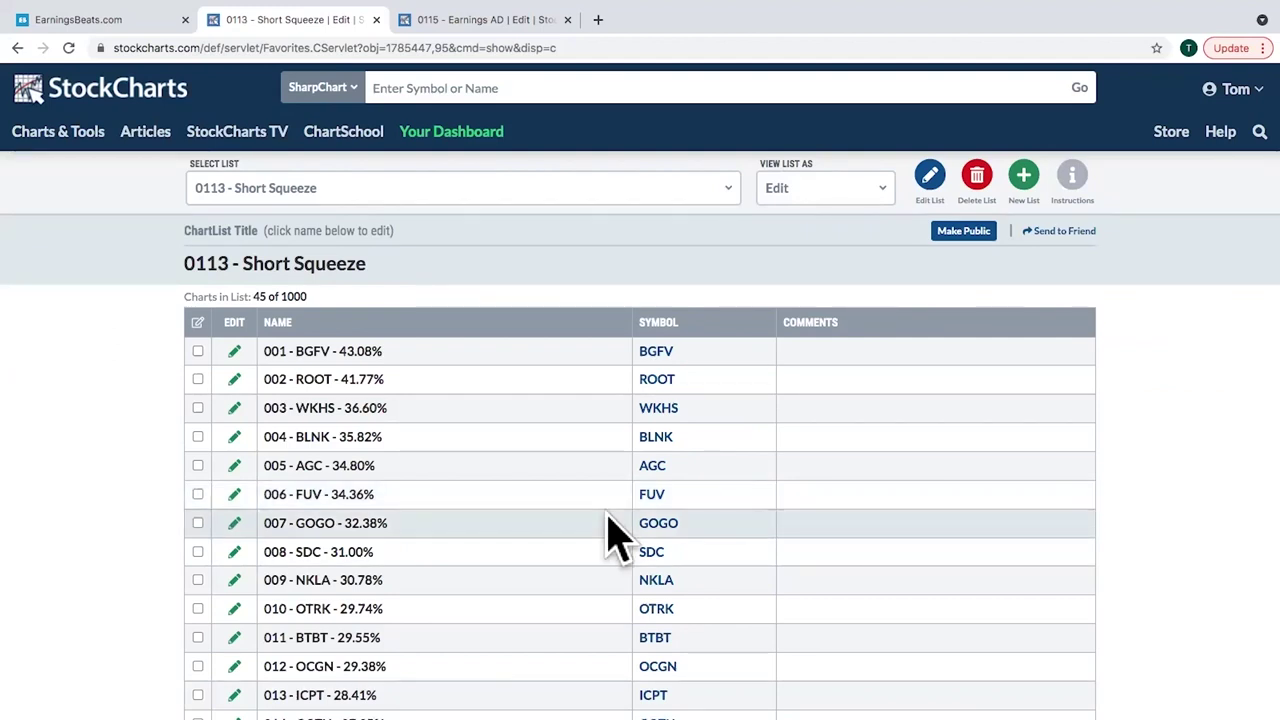
{"action": "left_click", "coordinate": [822, 192]}
{"action": "left_click", "coordinate": [800, 223]}
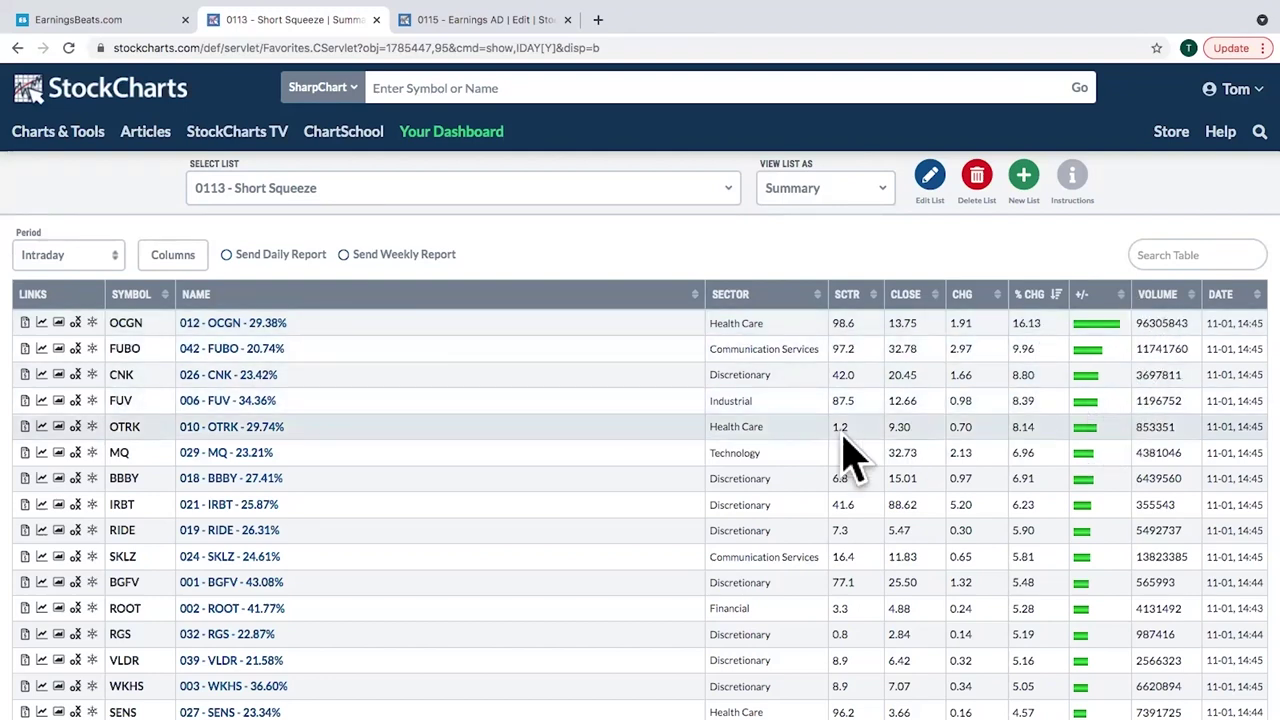
- Open the OCGN chart from the Short Squeeze summary and examine its price, volume and accumulation/distribution
{"action": "left_click", "coordinate": [233, 322]}
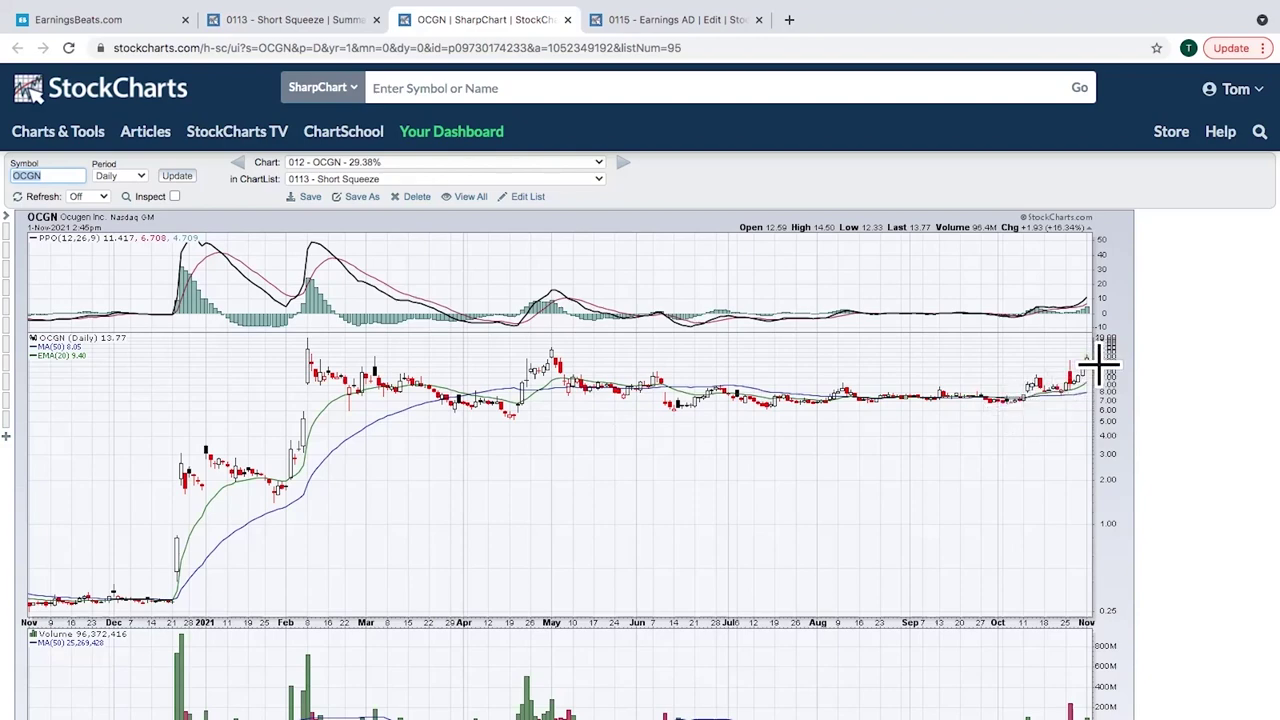
{"action": "scroll", "coordinate": [1077, 428], "scroll_direction": "down", "scroll_amount": 2}
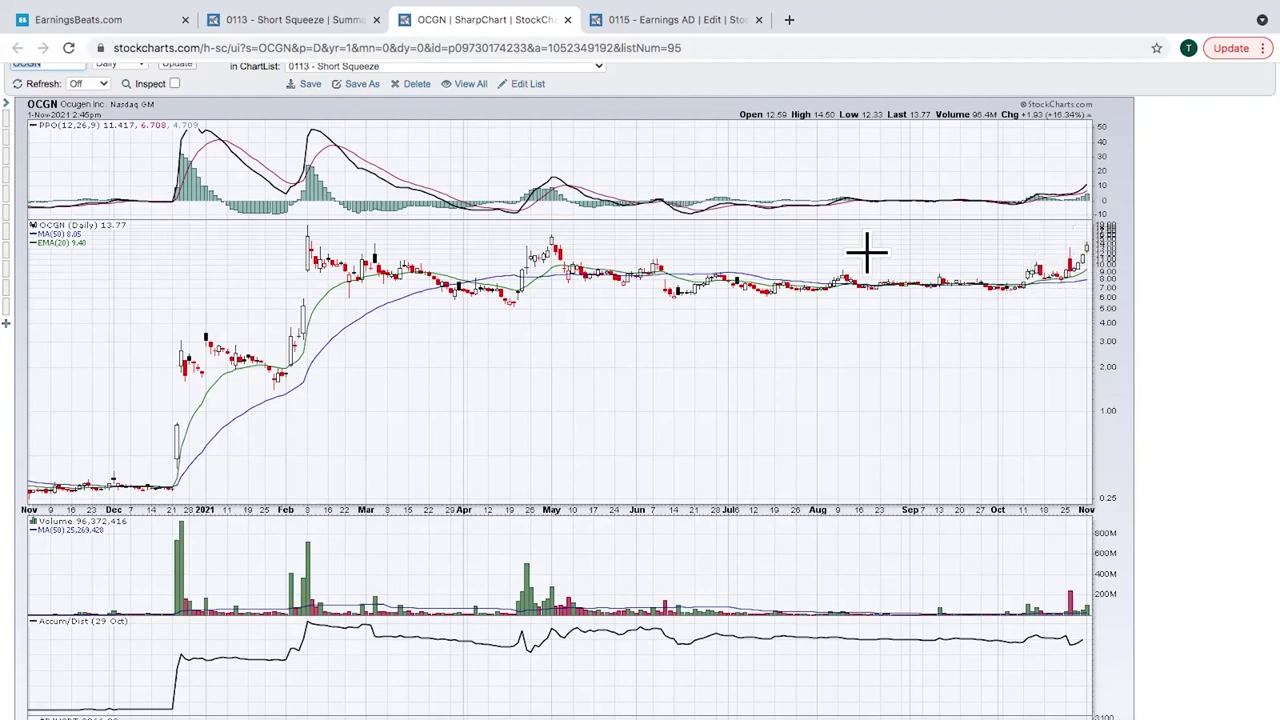
{"action": "scroll", "coordinate": [709, 323], "scroll_direction": "up", "scroll_amount": 3}
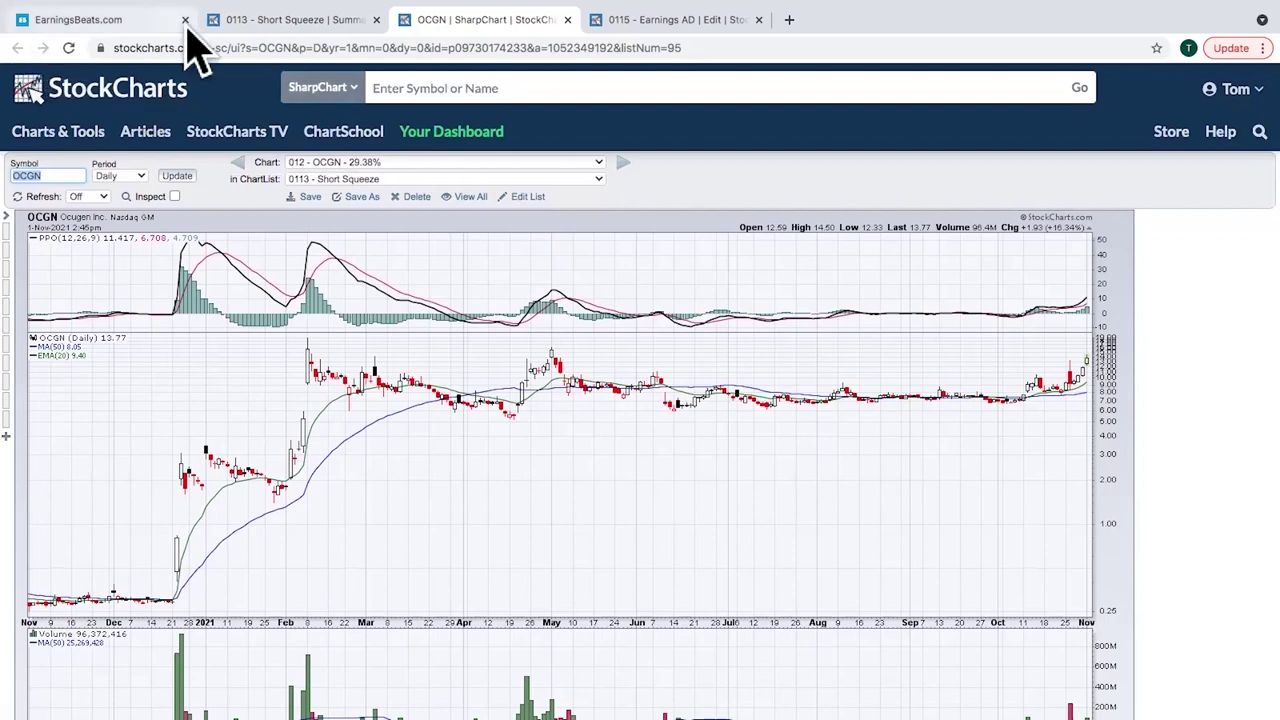
- Return to the Short Squeeze summary, switch to the 0114 - Strong AD list, and open the ON Semiconductor chart
{"action": "left_click", "coordinate": [300, 20]}
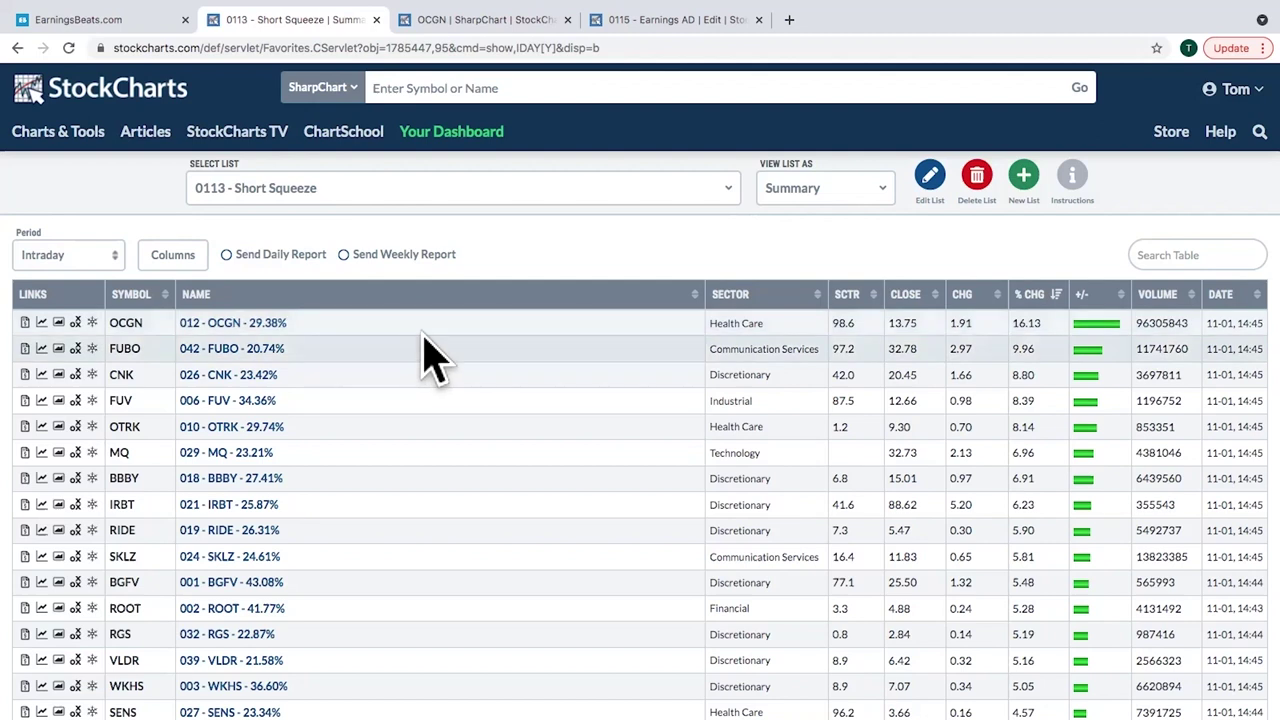
{"action": "left_click", "coordinate": [565, 200]}
{"action": "scroll", "coordinate": [491, 380], "scroll_direction": "down", "scroll_amount": 1}
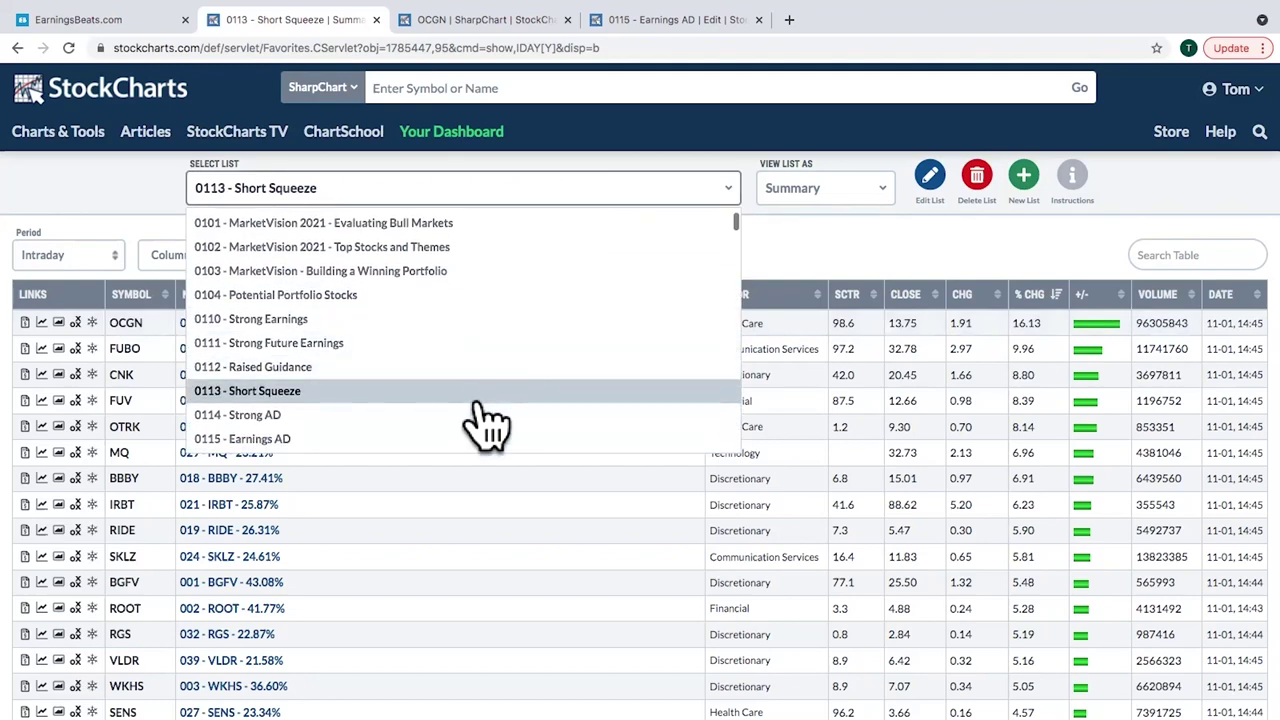
{"action": "left_click", "coordinate": [480, 412]}
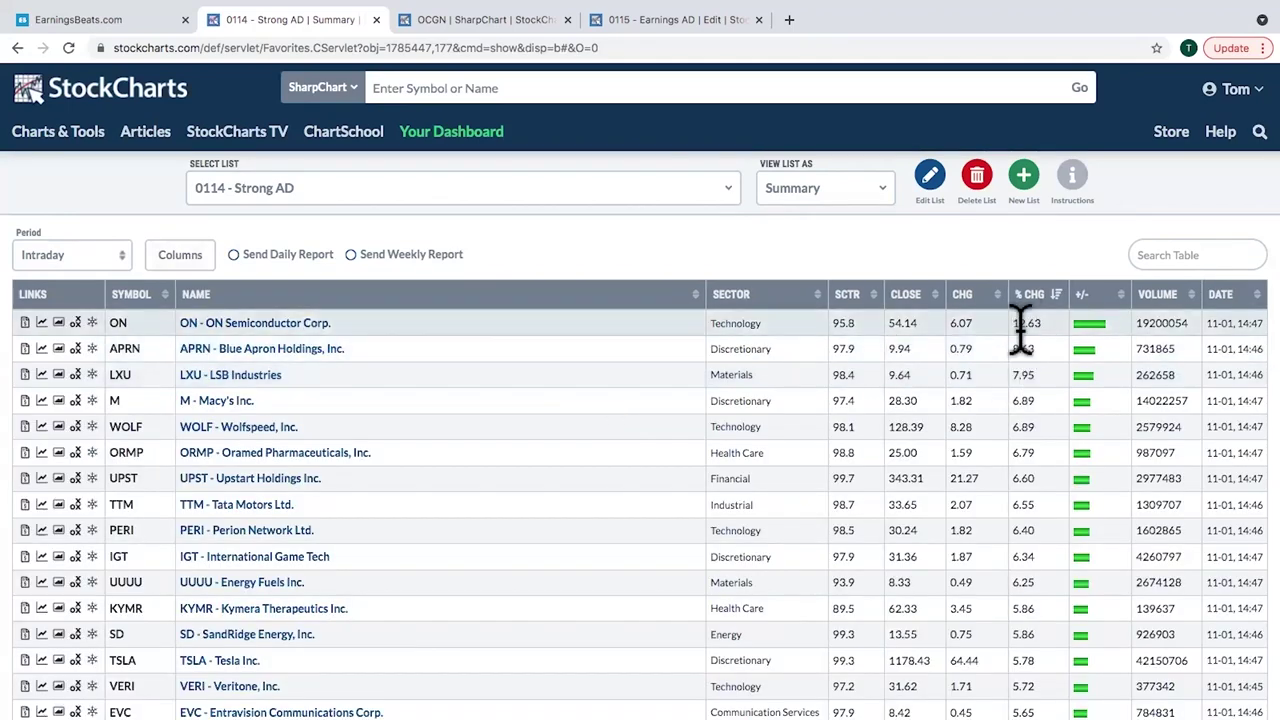
{"action": "left_click", "coordinate": [271, 324]}
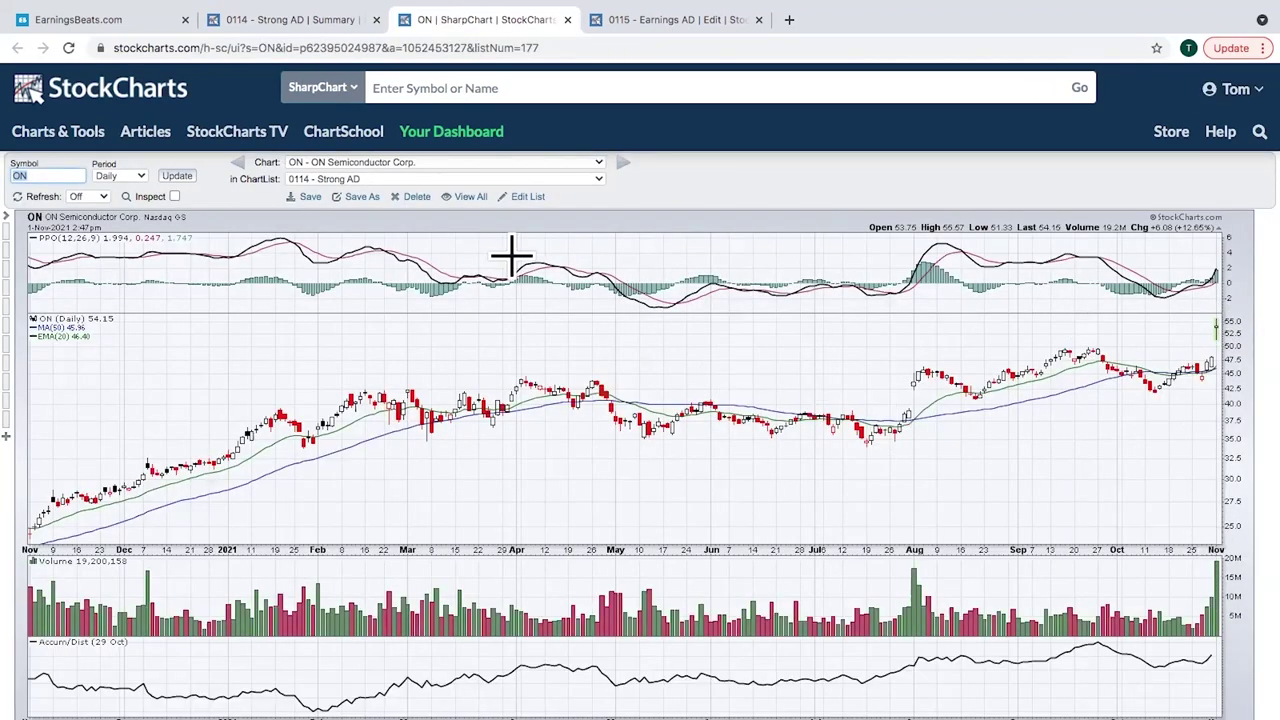
- Display the whole Strong AD list in Summary view and sort it by percent change in ascending order
{"action": "left_click", "coordinate": [467, 200]}
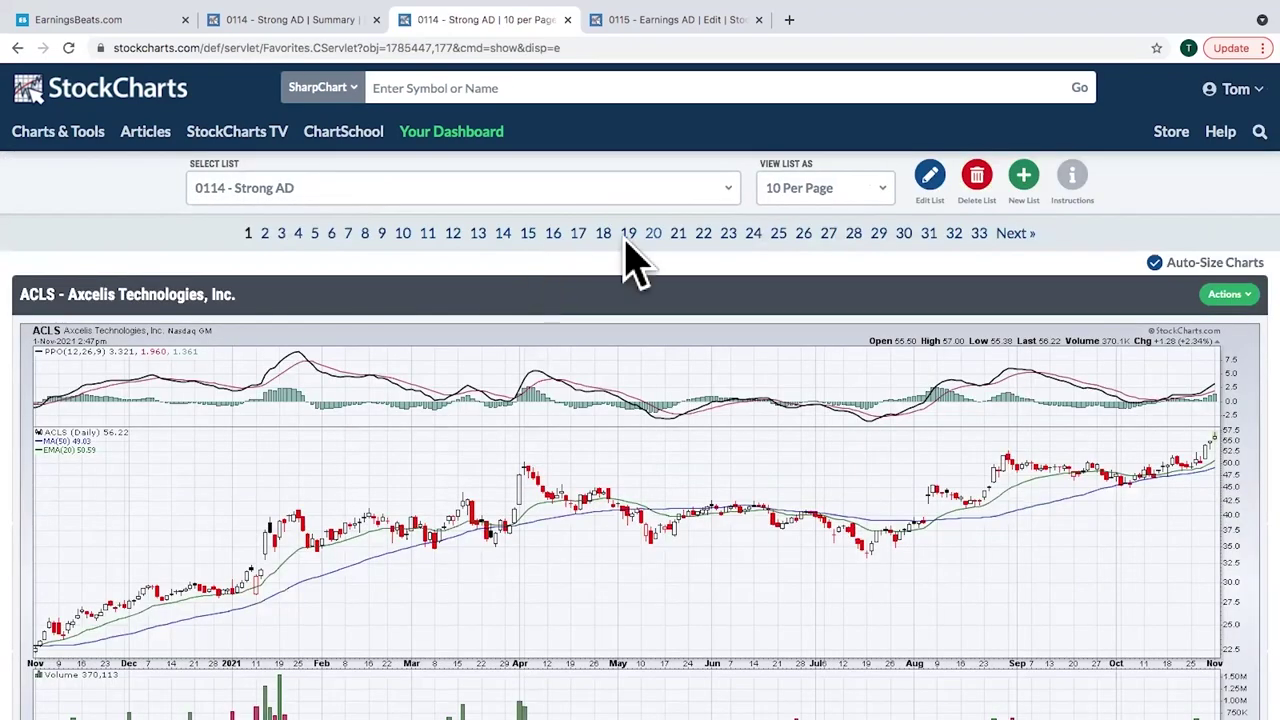
{"action": "left_click", "coordinate": [833, 200]}
{"action": "left_click", "coordinate": [818, 222]}
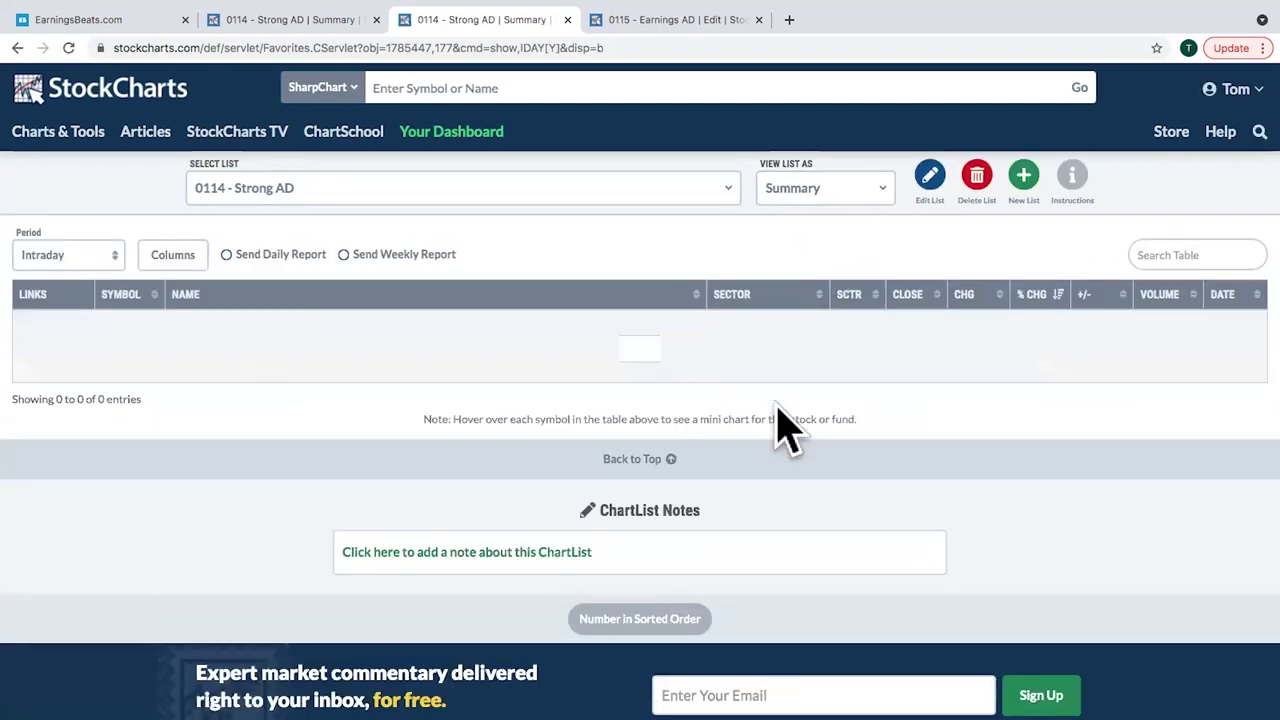
{"action": "scroll", "coordinate": [983, 410], "scroll_direction": "down", "scroll_amount": 1}
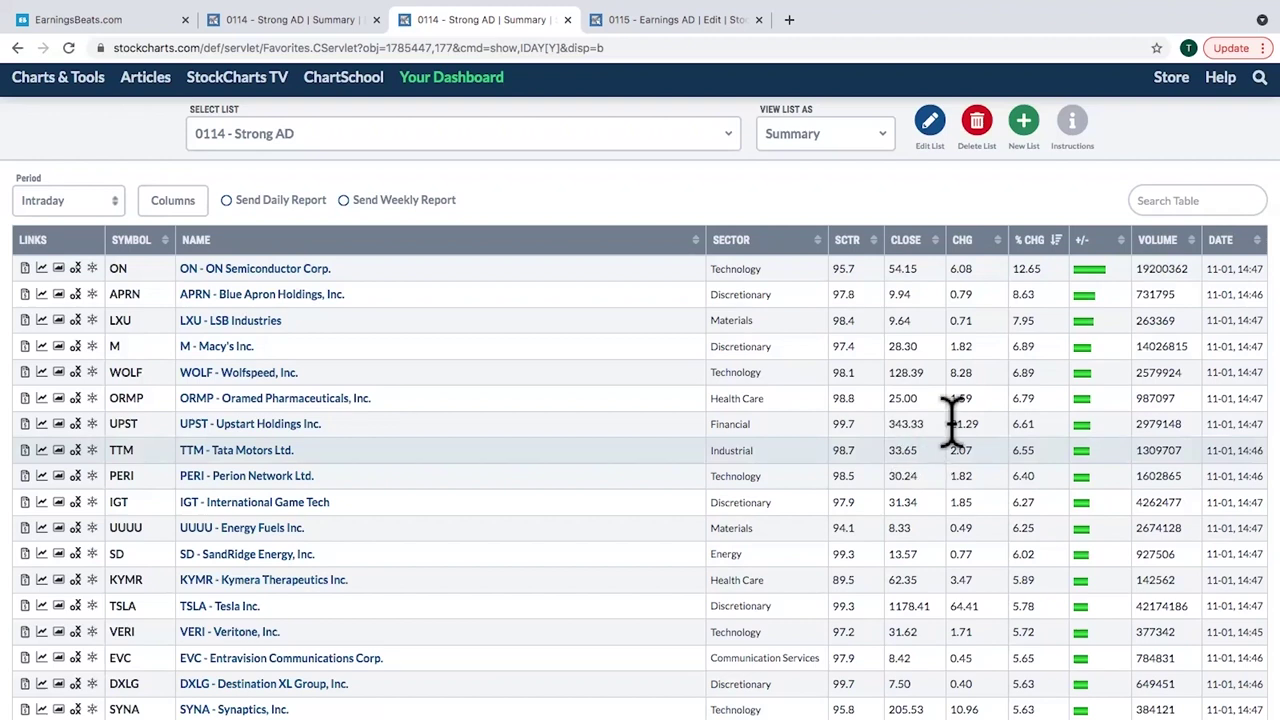
{"action": "left_click", "coordinate": [1030, 242]}
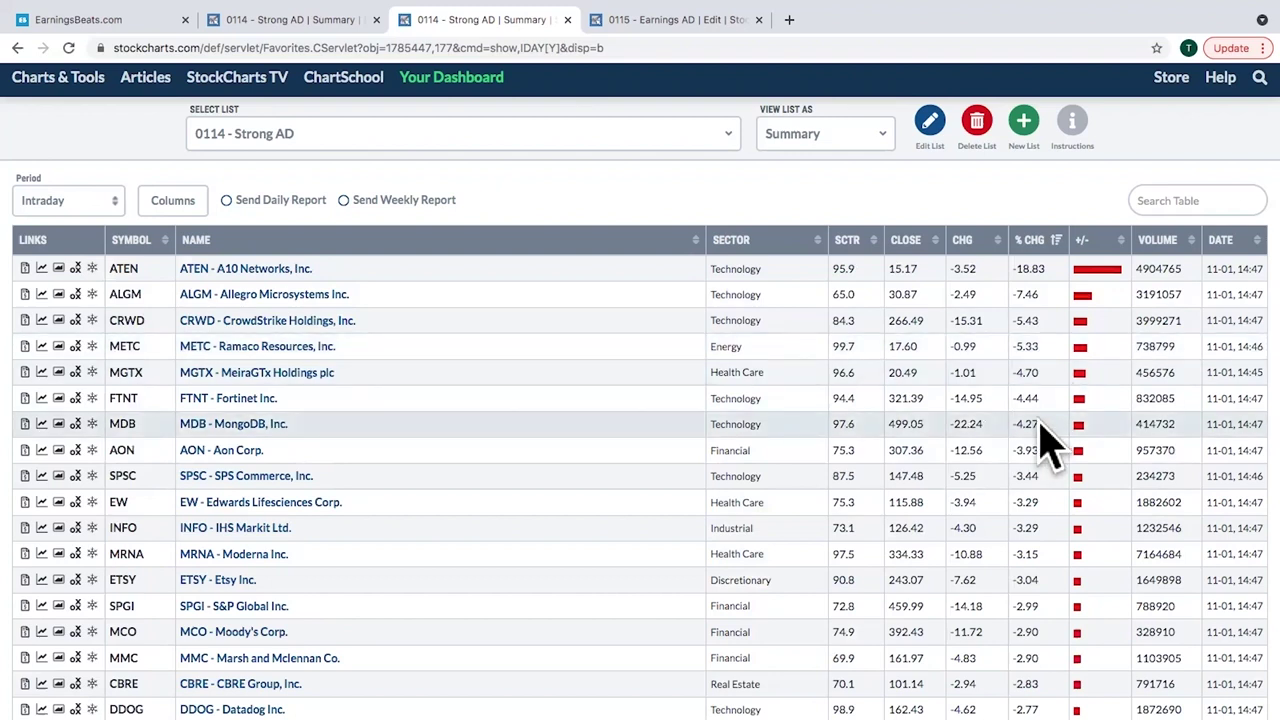
- Open the Fortinet (FTNT) chart and examine its price trend, volume and accumulation/distribution line
{"action": "left_click", "coordinate": [233, 398]}
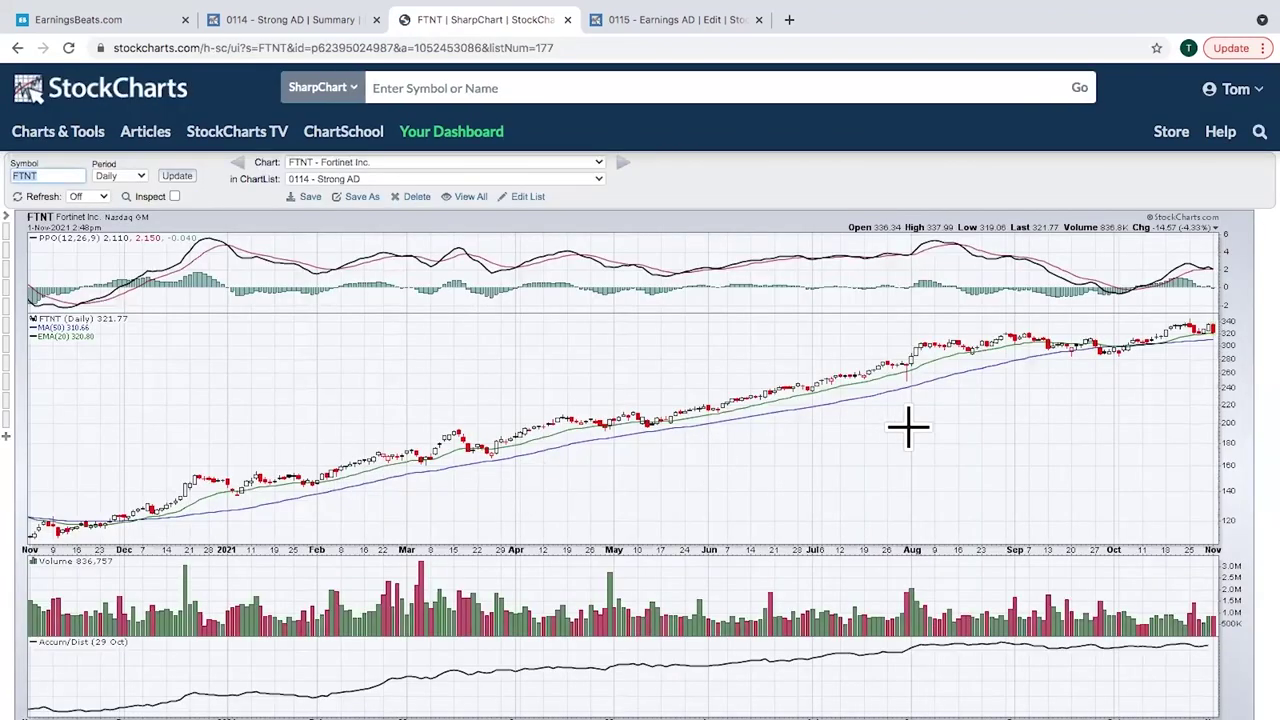
{"action": "scroll", "coordinate": [1145, 372], "scroll_direction": "down", "scroll_amount": 1}
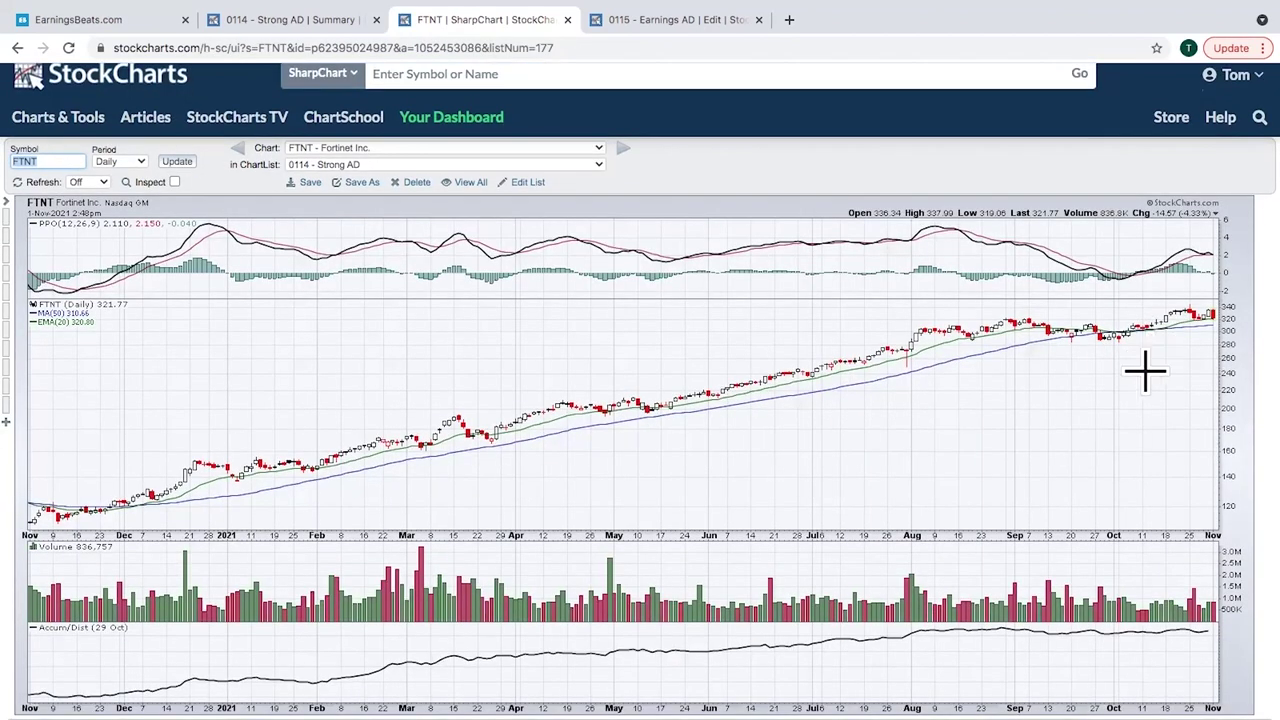
{"action": "scroll", "coordinate": [1145, 372], "scroll_direction": "down", "scroll_amount": 1}
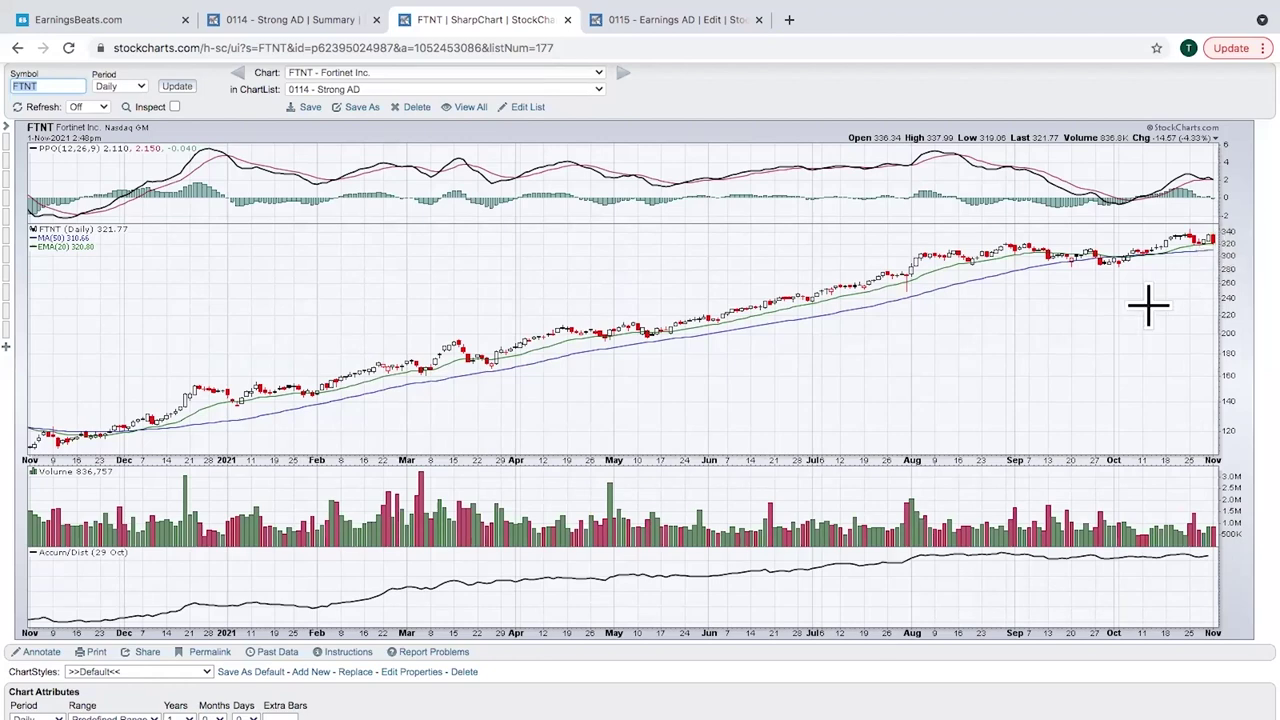
{"action": "scroll", "coordinate": [1148, 305], "scroll_direction": "up", "scroll_amount": 2}
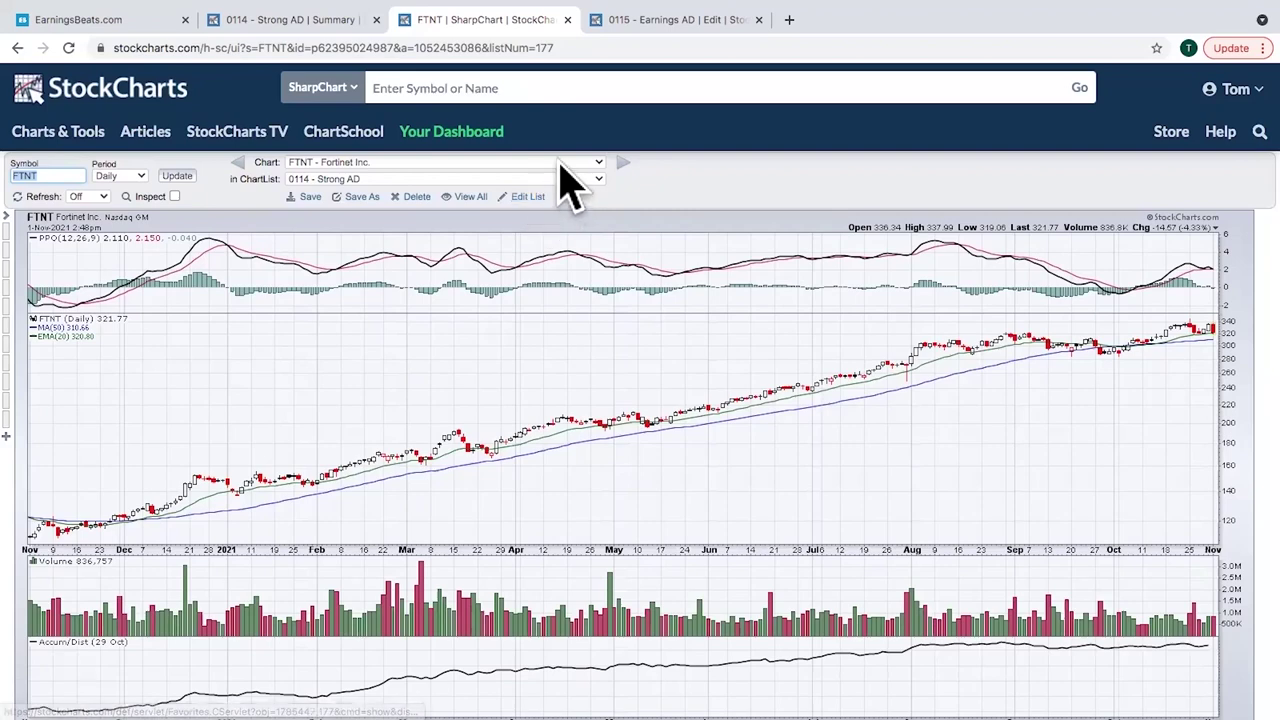
- Return to the Strong AD summary, sort it by percent change in ascending order, and open the A10 Networks (ATEN) chart
{"action": "left_click", "coordinate": [300, 22]}
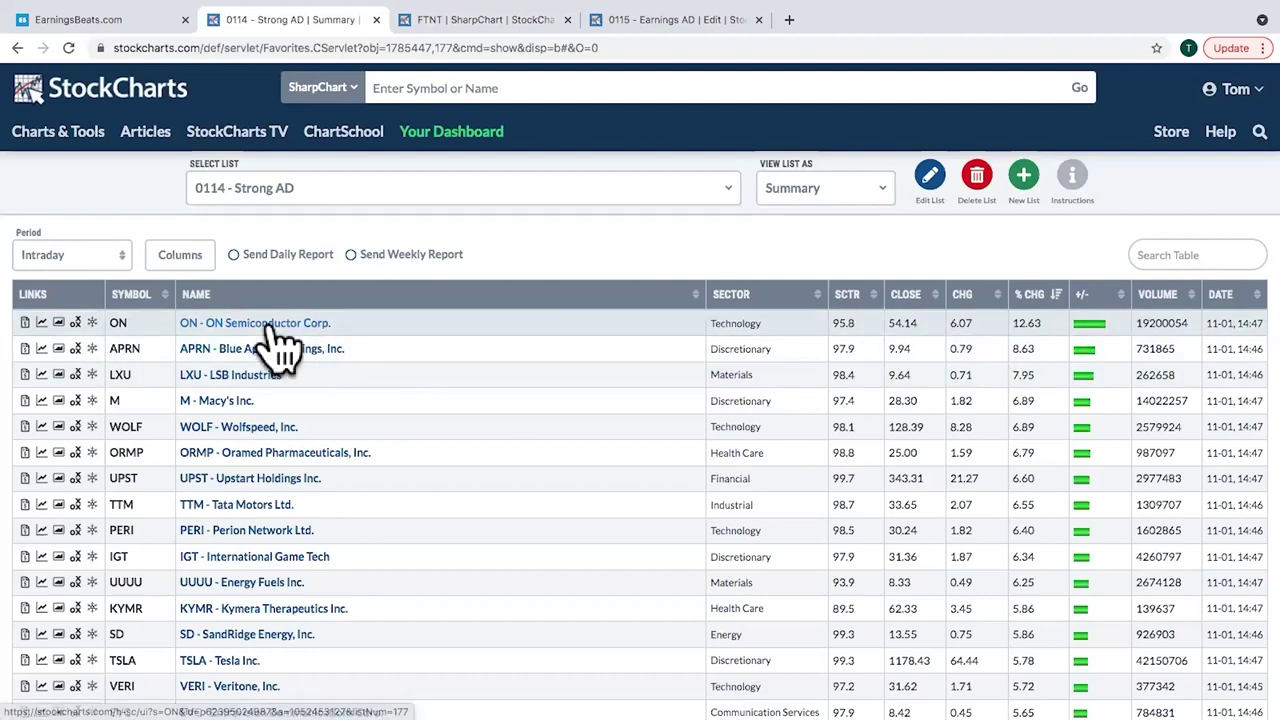
{"action": "left_click", "coordinate": [1035, 292]}
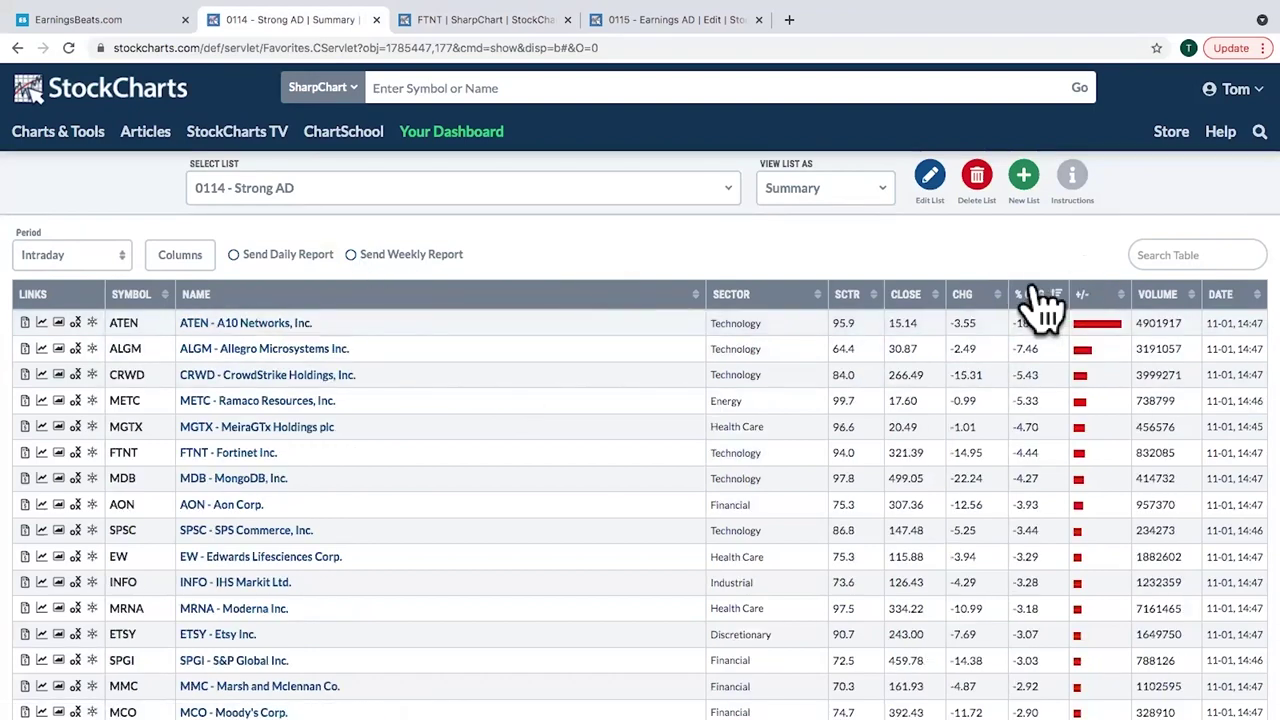
{"action": "left_click", "coordinate": [250, 324]}
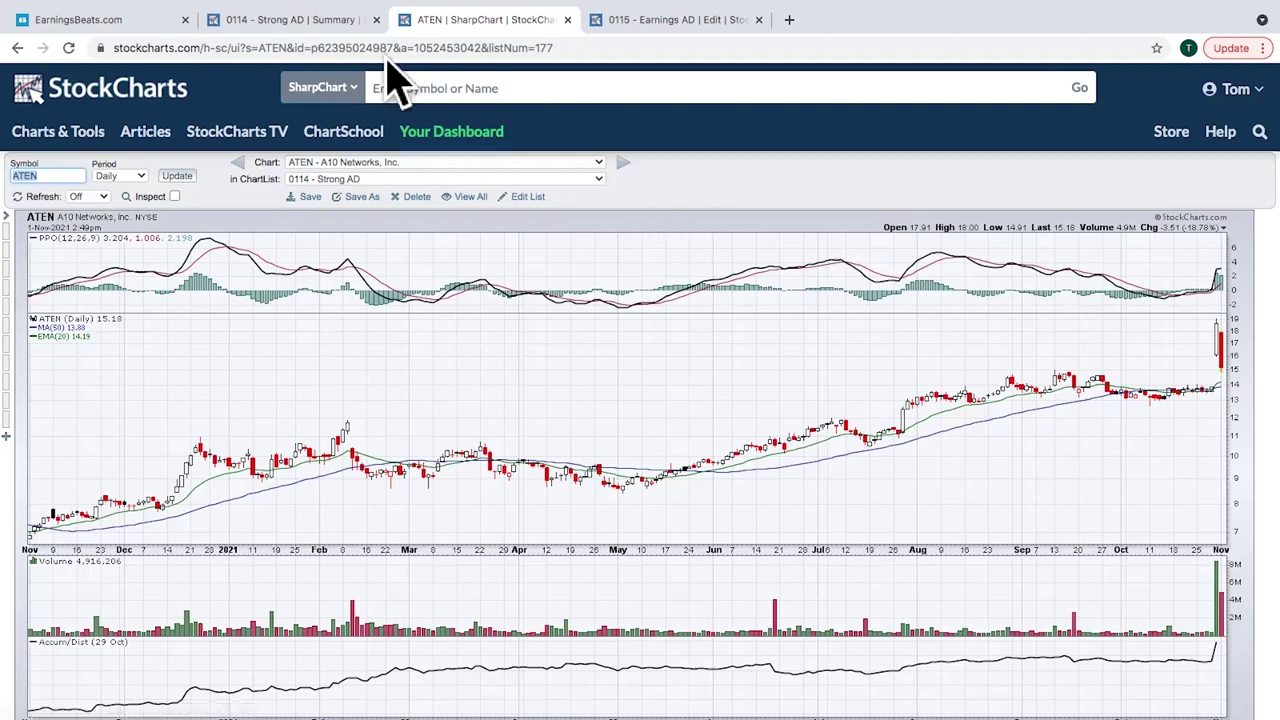
- Return to the Strong AD summary, switch to the 0115 - Earnings AD list, and display it in Edit view
{"action": "left_click", "coordinate": [336, 20]}
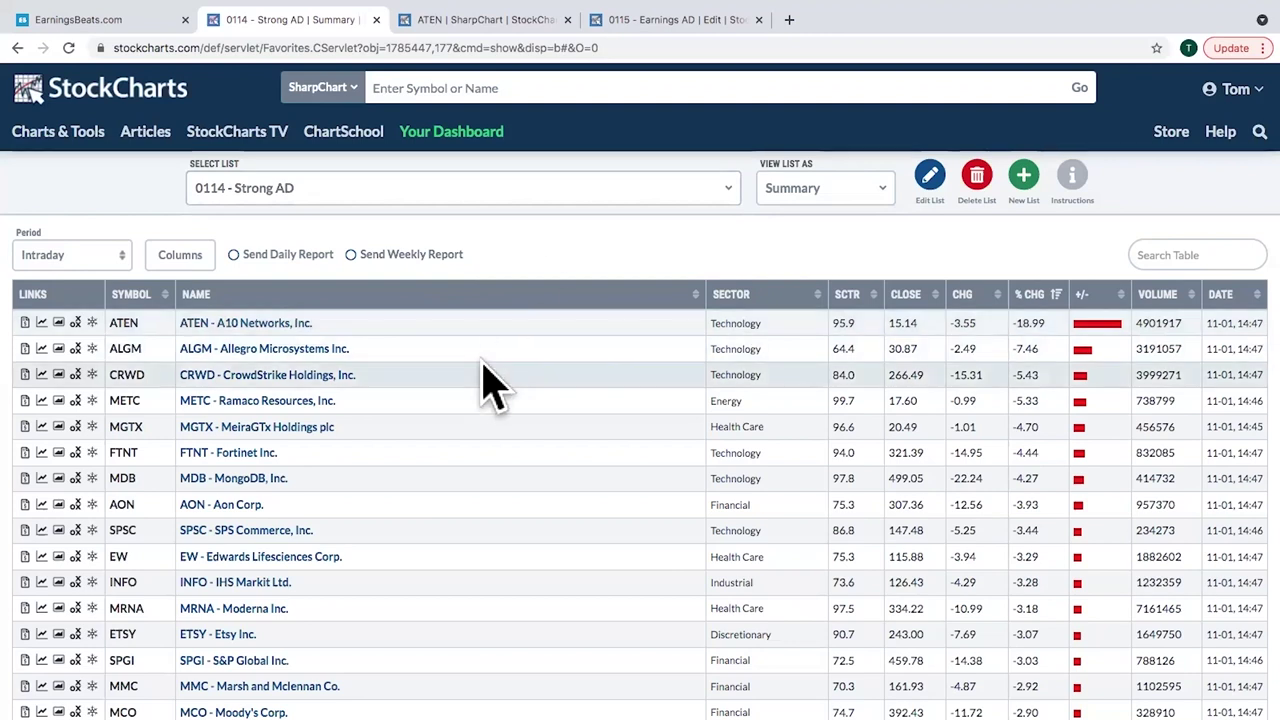
{"action": "left_click", "coordinate": [586, 212]}
{"action": "scroll", "coordinate": [560, 352], "scroll_direction": "down", "scroll_amount": 1}
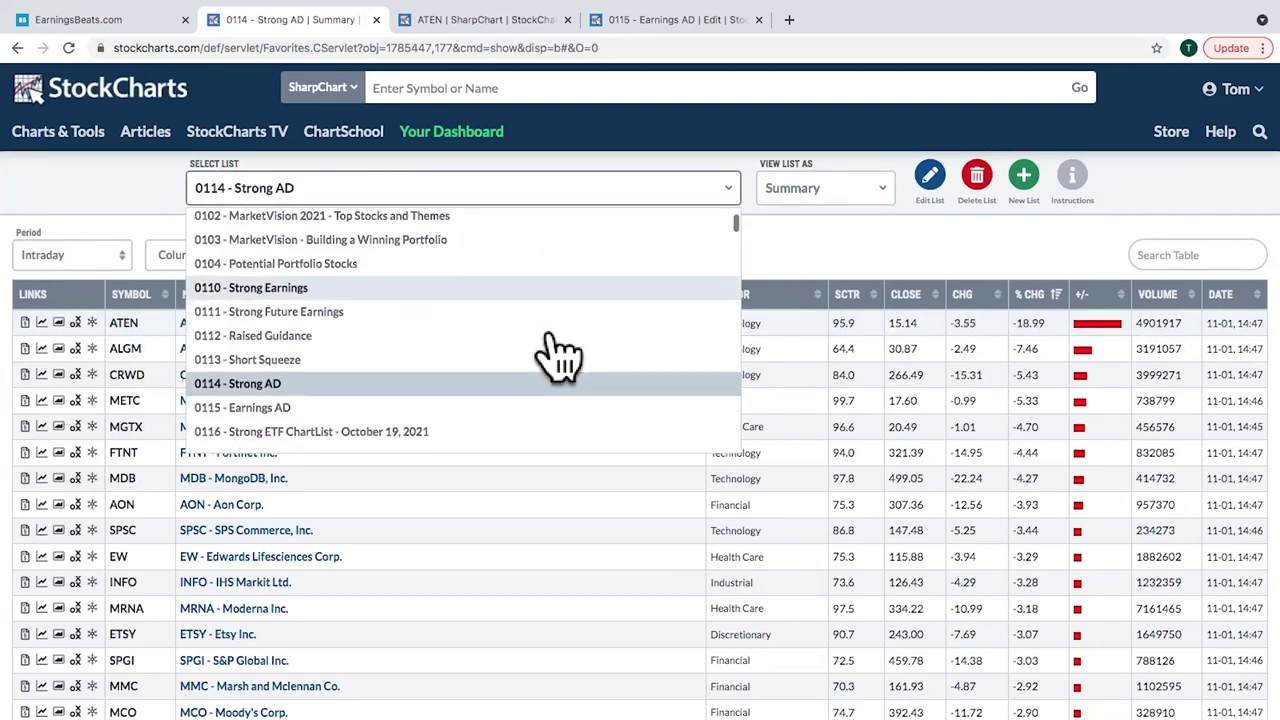
{"action": "left_click", "coordinate": [503, 404]}
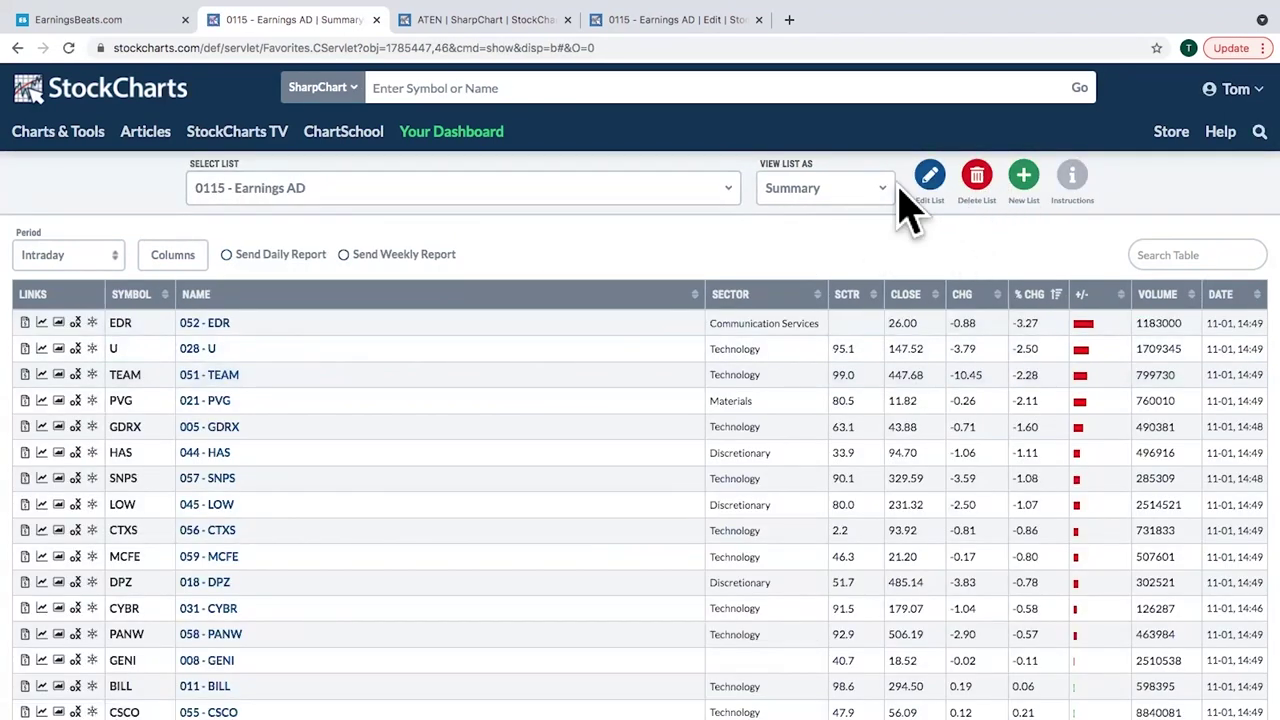
{"action": "left_click", "coordinate": [845, 195]}
{"action": "left_click", "coordinate": [790, 438]}
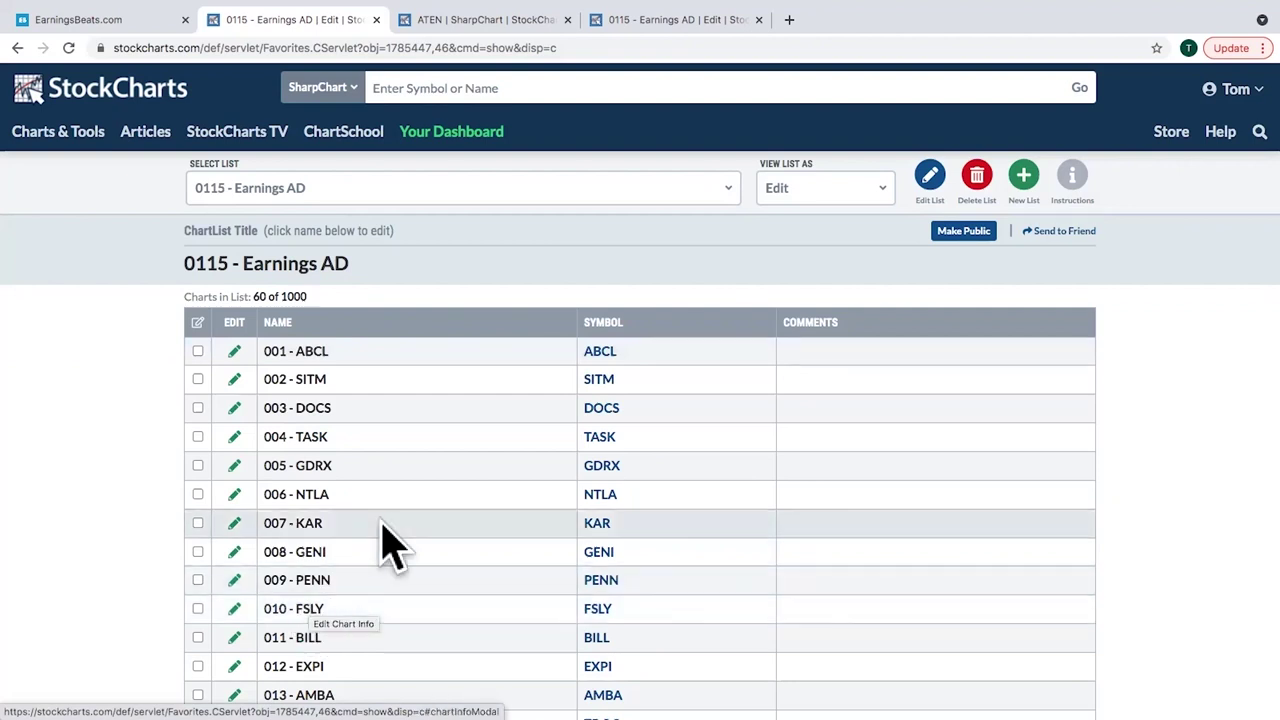
- Open the ABCL chart from the Earnings AD list and page through its charts, examining SITM and FSLY
{"action": "left_click", "coordinate": [607, 352]}
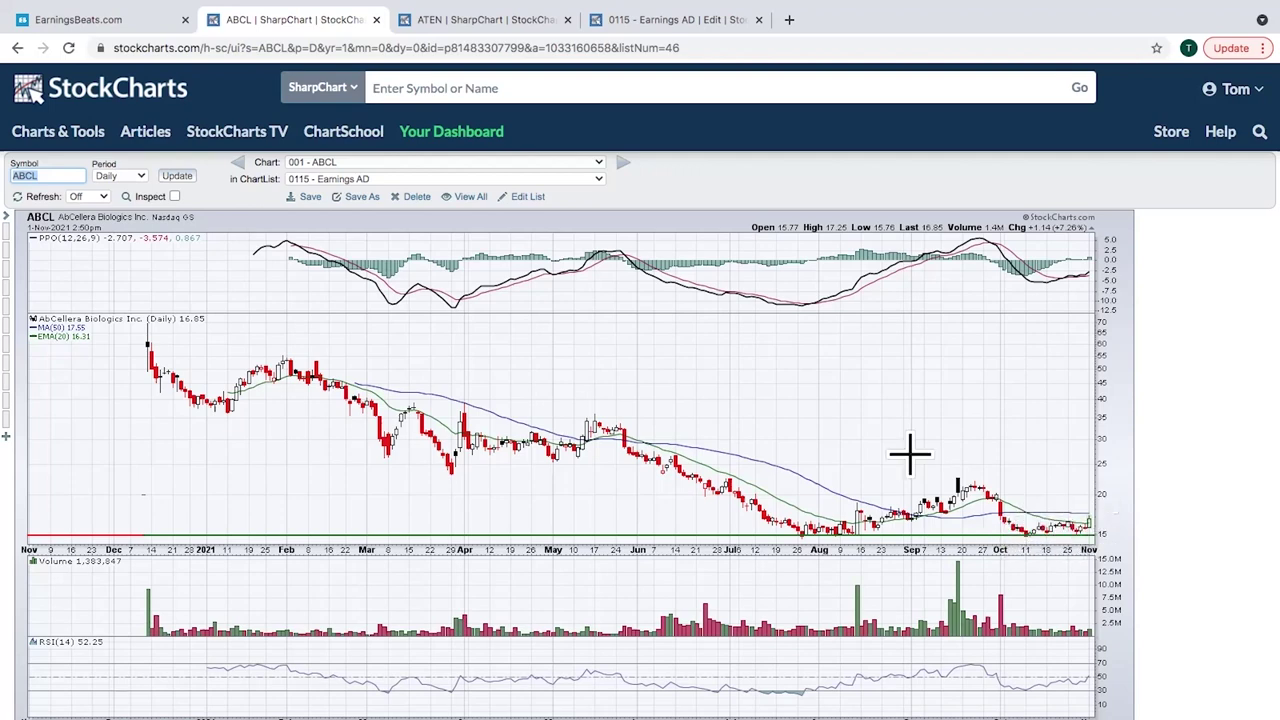
{"action": "left_click", "coordinate": [622, 163]}
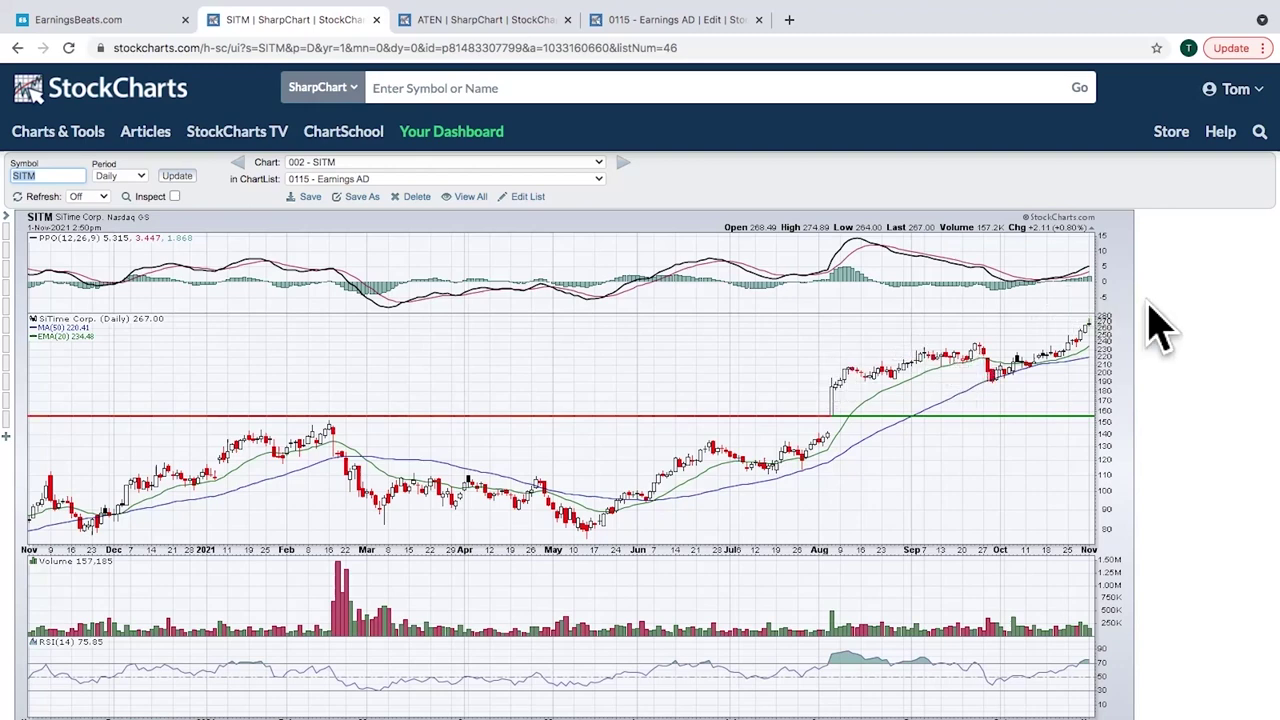
{"action": "left_click", "coordinate": [580, 164]}
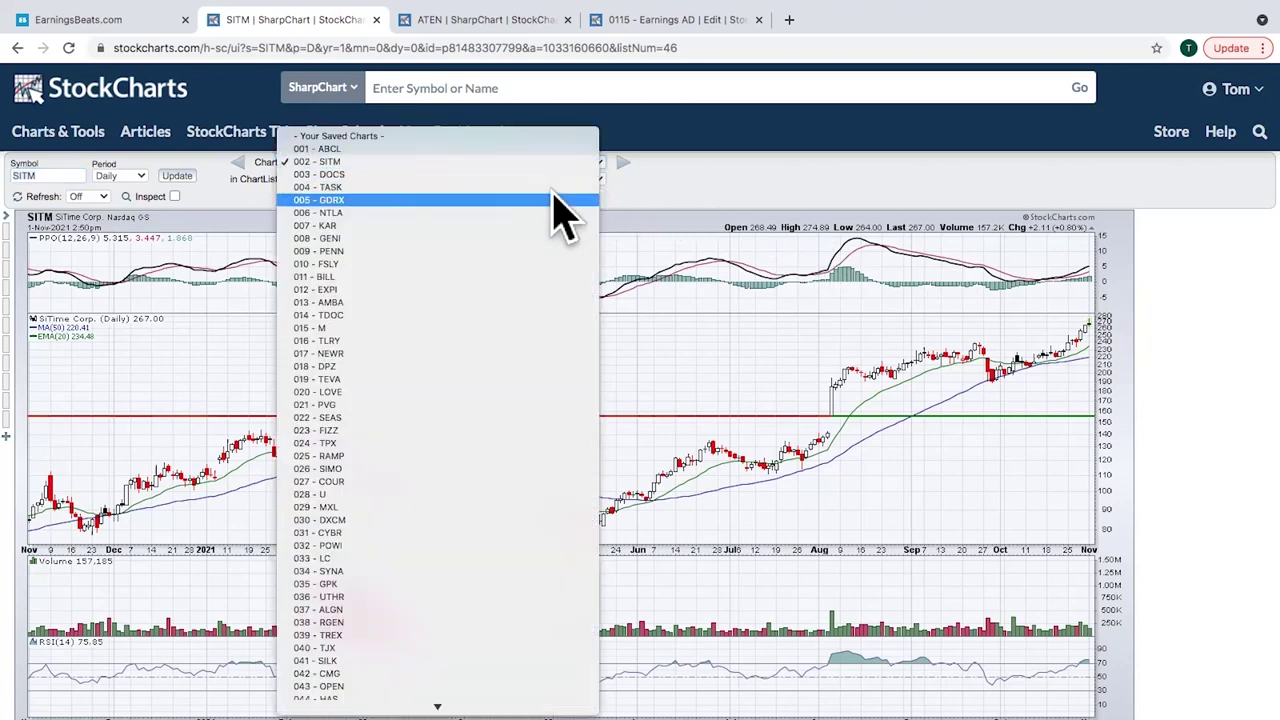
{"action": "left_click", "coordinate": [630, 245]}
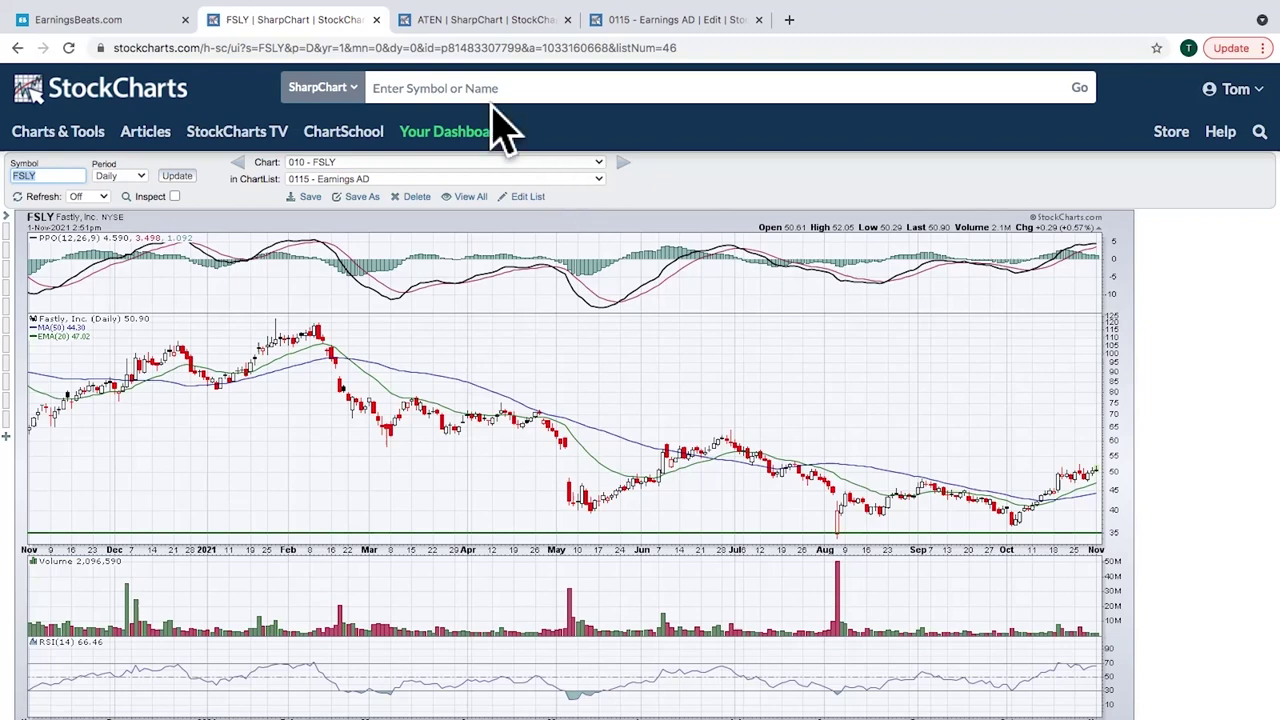
- Switch to the 0116 - Strong ETF ChartList - October 19, 2021 and open the whole list for editing
{"action": "left_click", "coordinate": [462, 180]}
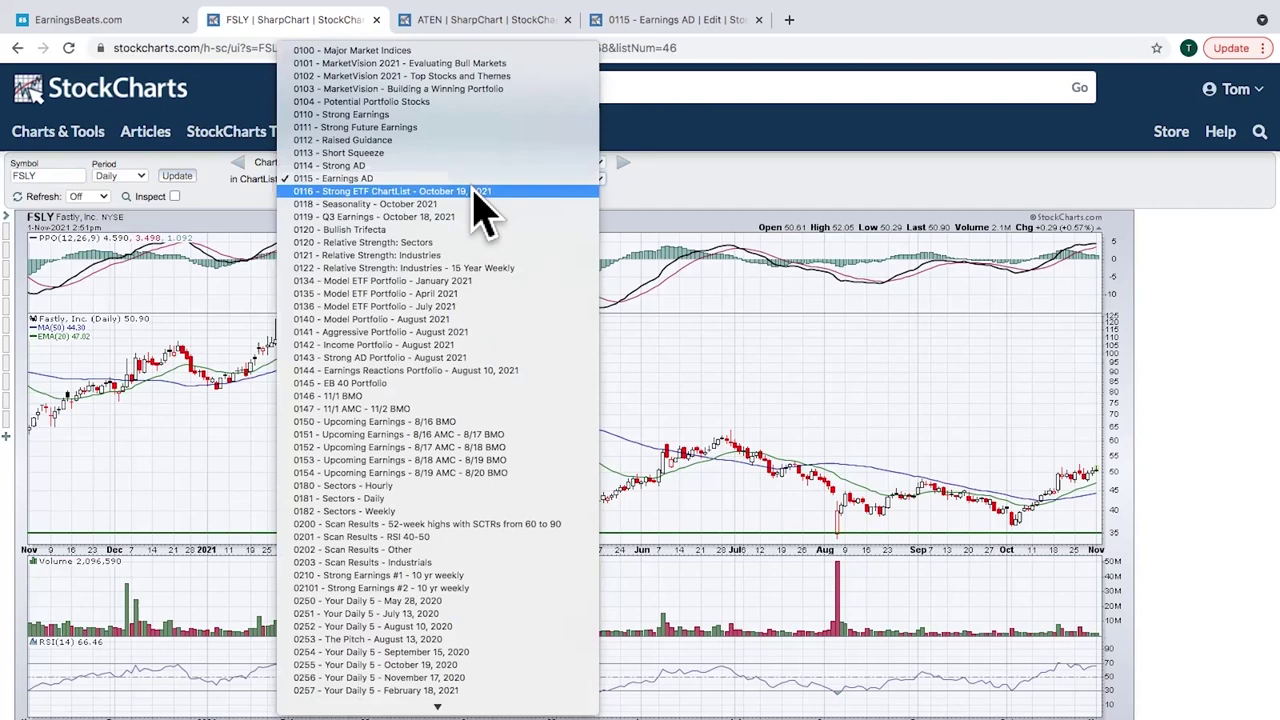
{"action": "left_click", "coordinate": [474, 191]}
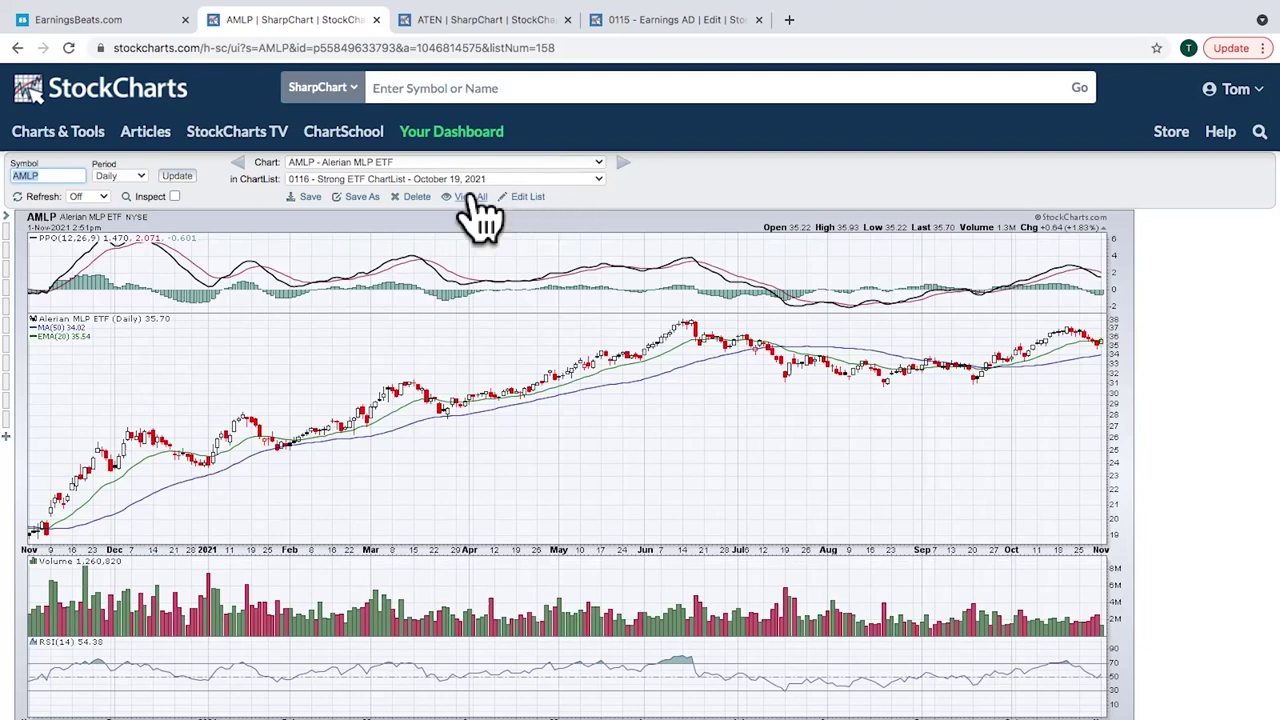
{"action": "left_click", "coordinate": [520, 198]}
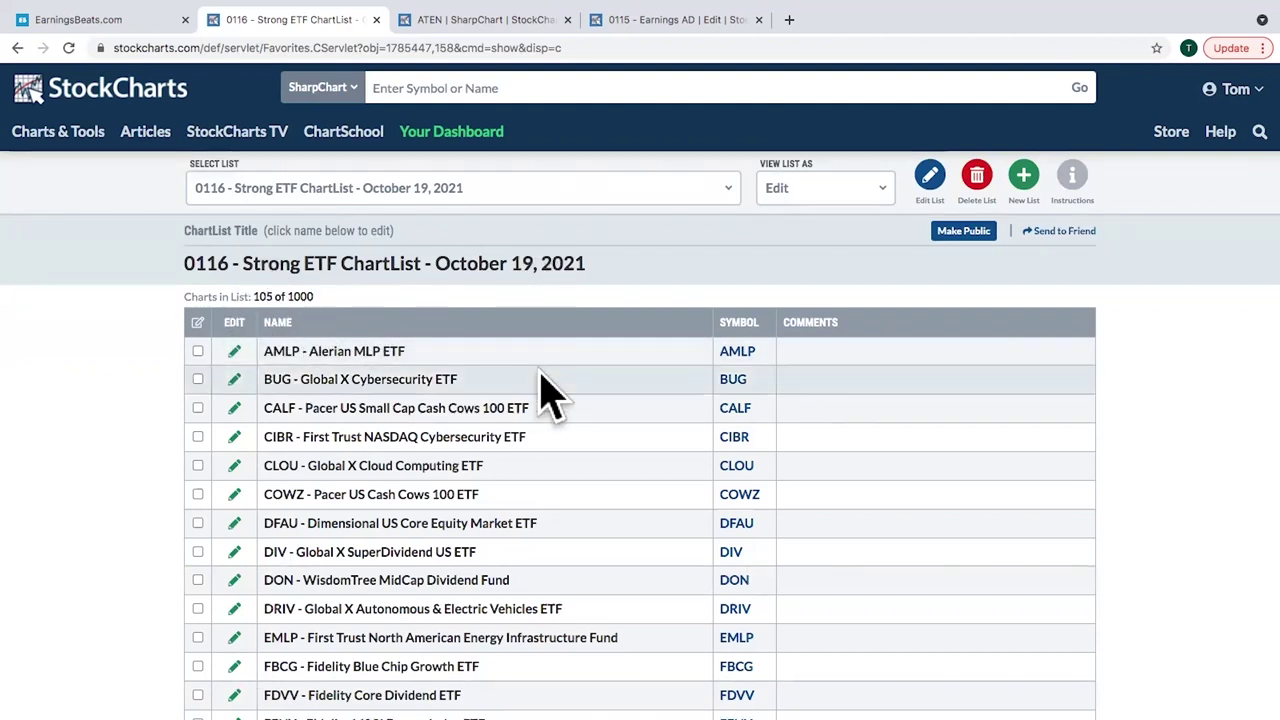
- Look through the names and symbols of the funds in the Strong ETF ChartList
{"action": "scroll", "coordinate": [547, 395], "scroll_direction": "down", "scroll_amount": 3}
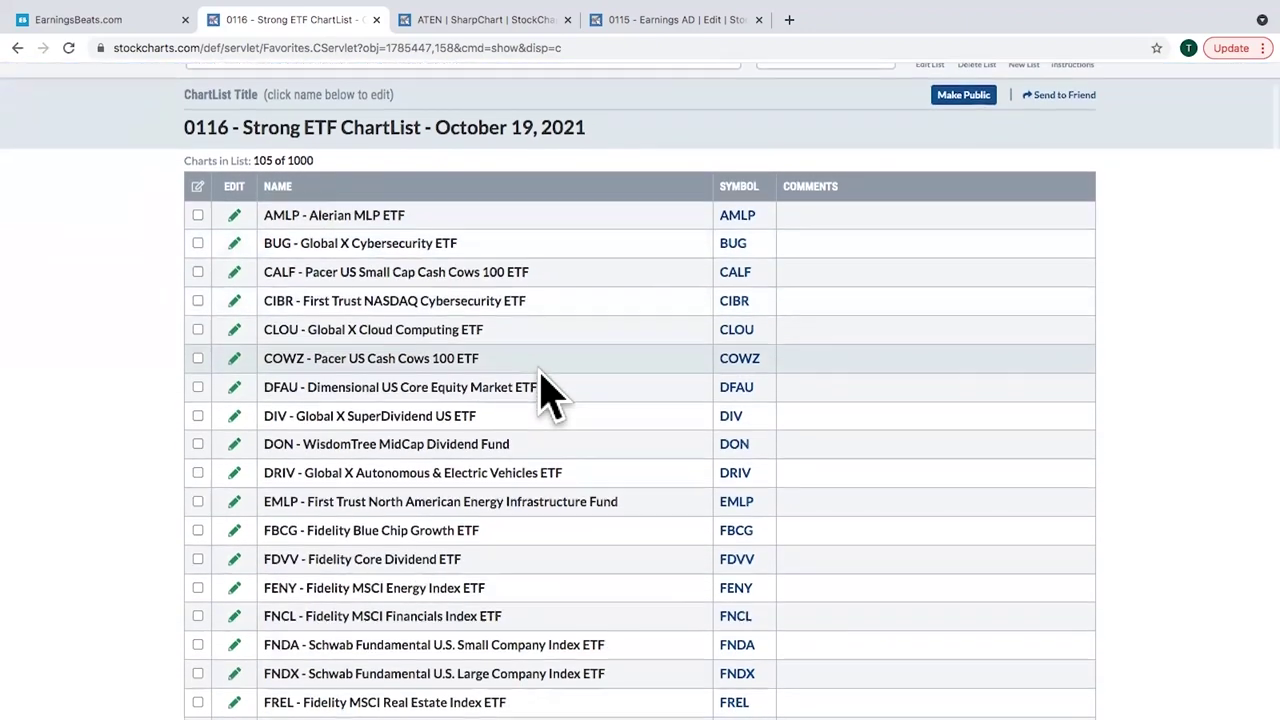
{"action": "scroll", "coordinate": [547, 395], "scroll_direction": "down", "scroll_amount": 5}
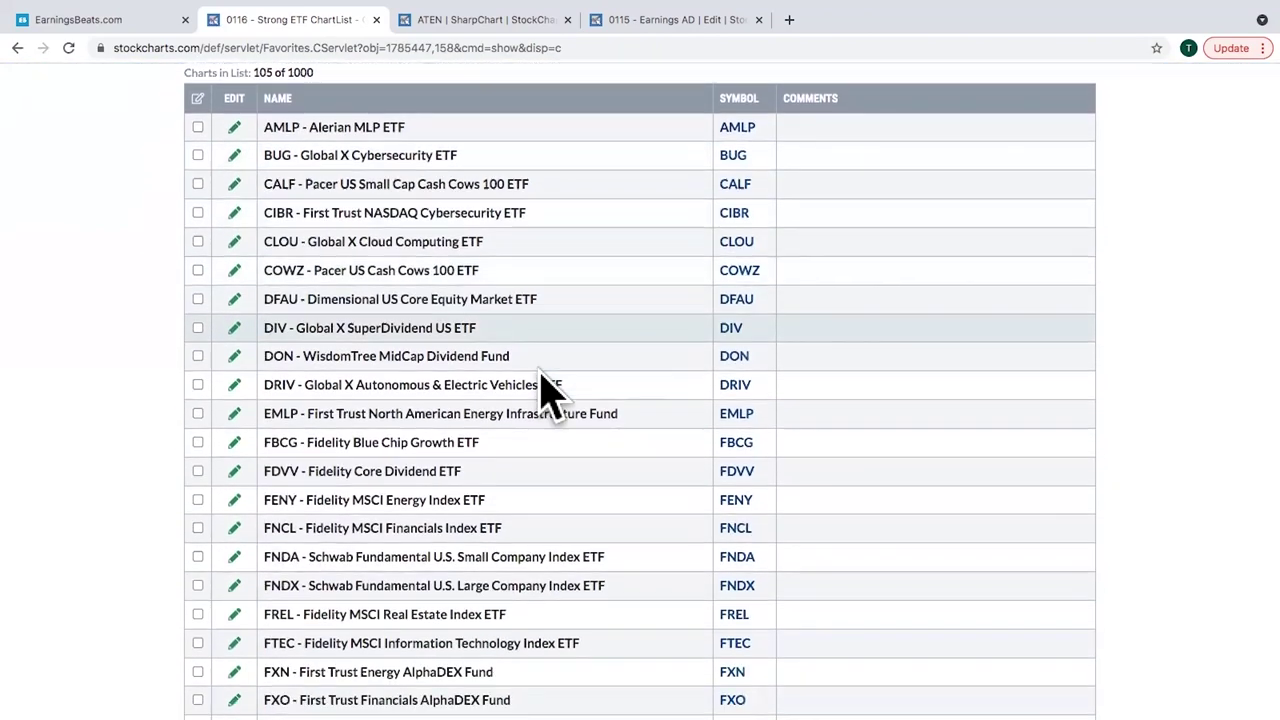
{"action": "scroll", "coordinate": [540, 378], "scroll_direction": "down", "scroll_amount": 10}
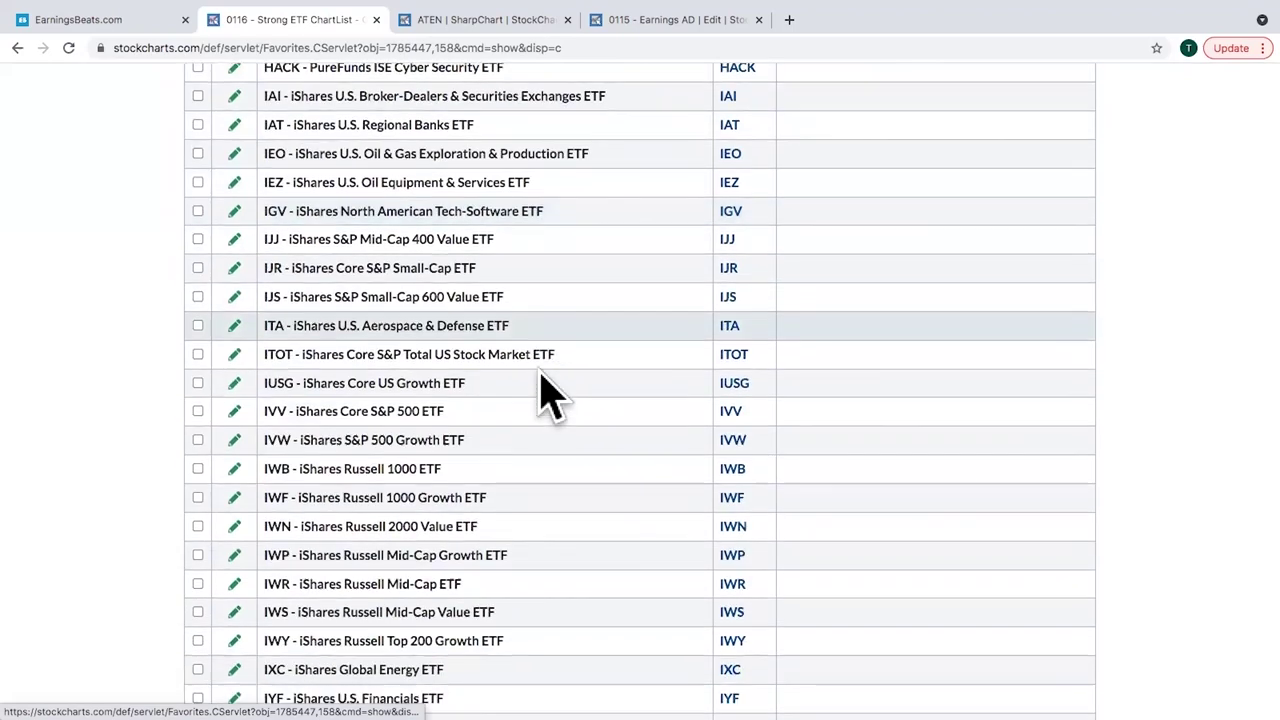
{"action": "scroll", "coordinate": [540, 378], "scroll_direction": "down", "scroll_amount": 6}
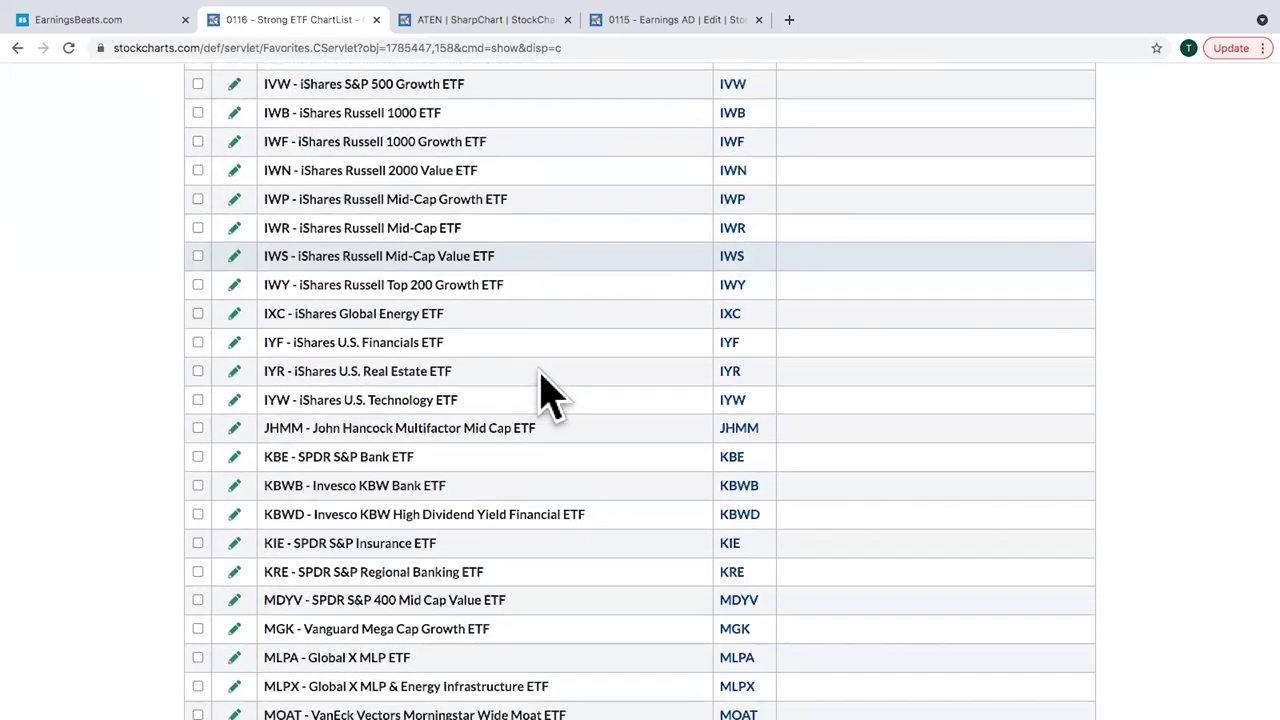
{"action": "scroll", "coordinate": [540, 378], "scroll_direction": "down", "scroll_amount": 5}
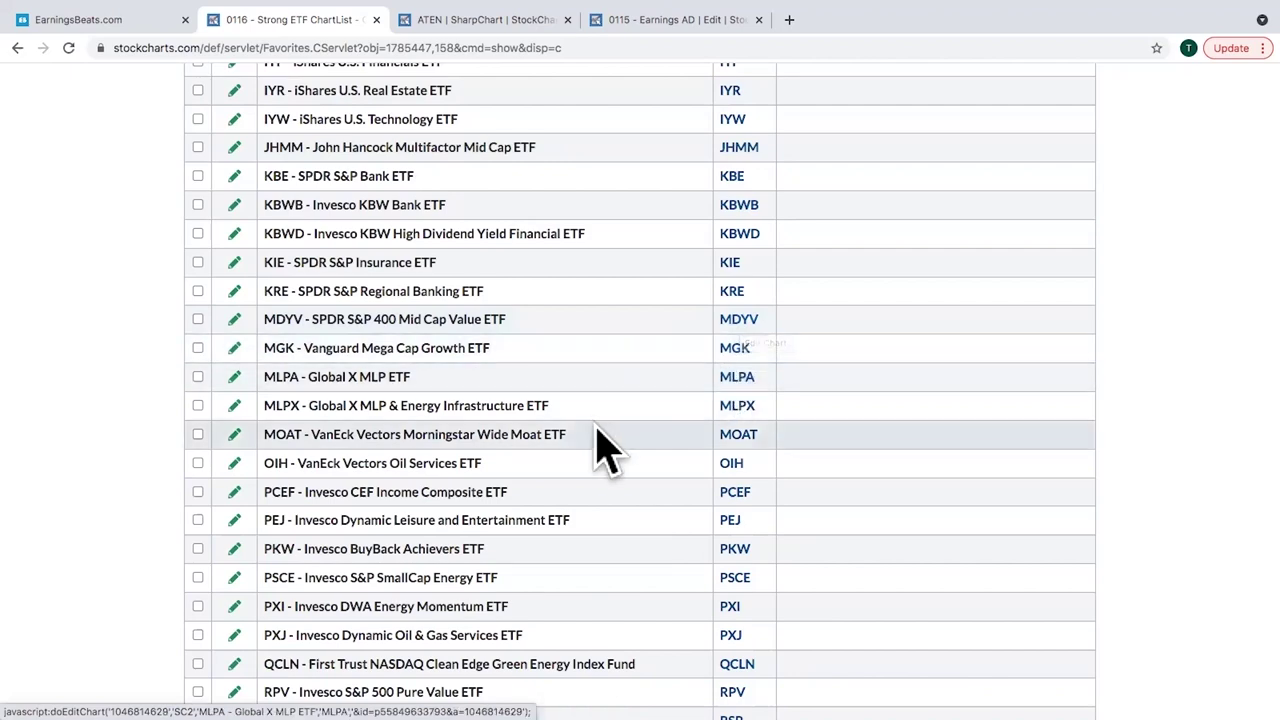
{"action": "scroll", "coordinate": [597, 371], "scroll_direction": "down", "scroll_amount": 3}
{"action": "scroll", "coordinate": [600, 445], "scroll_direction": "down", "scroll_amount": 2}
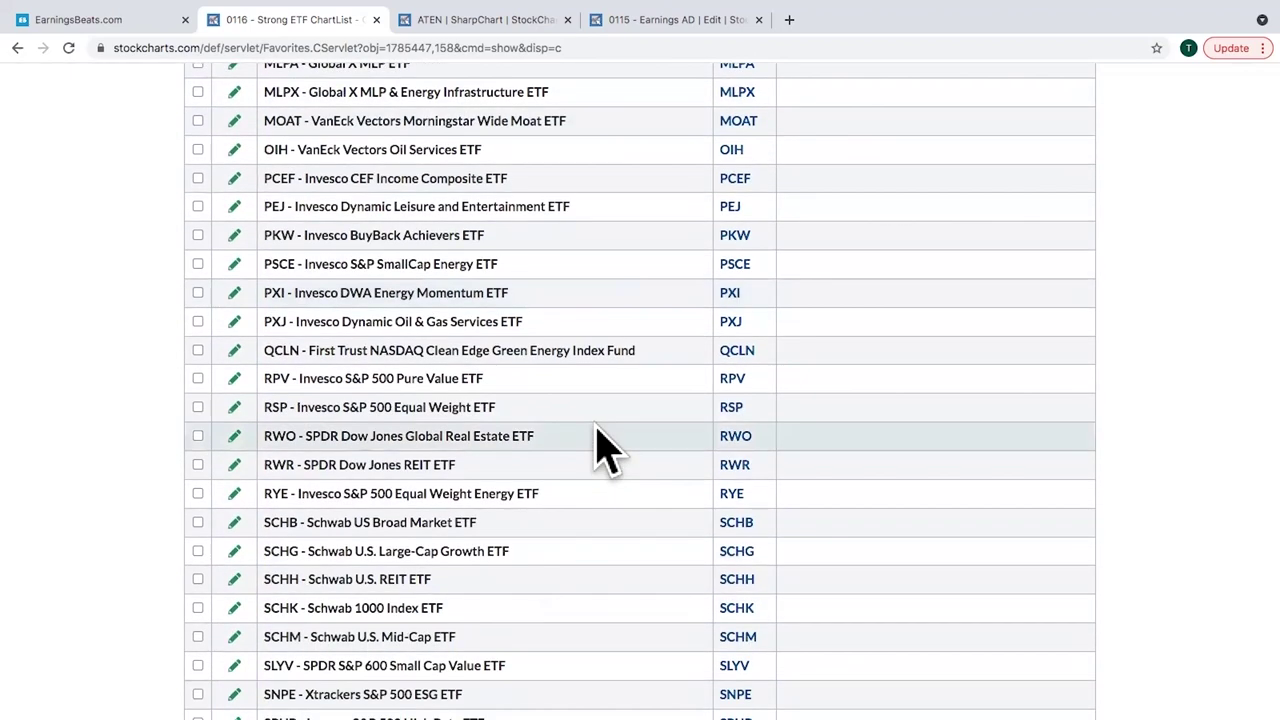
{"action": "scroll", "coordinate": [597, 430], "scroll_direction": "down", "scroll_amount": 1}
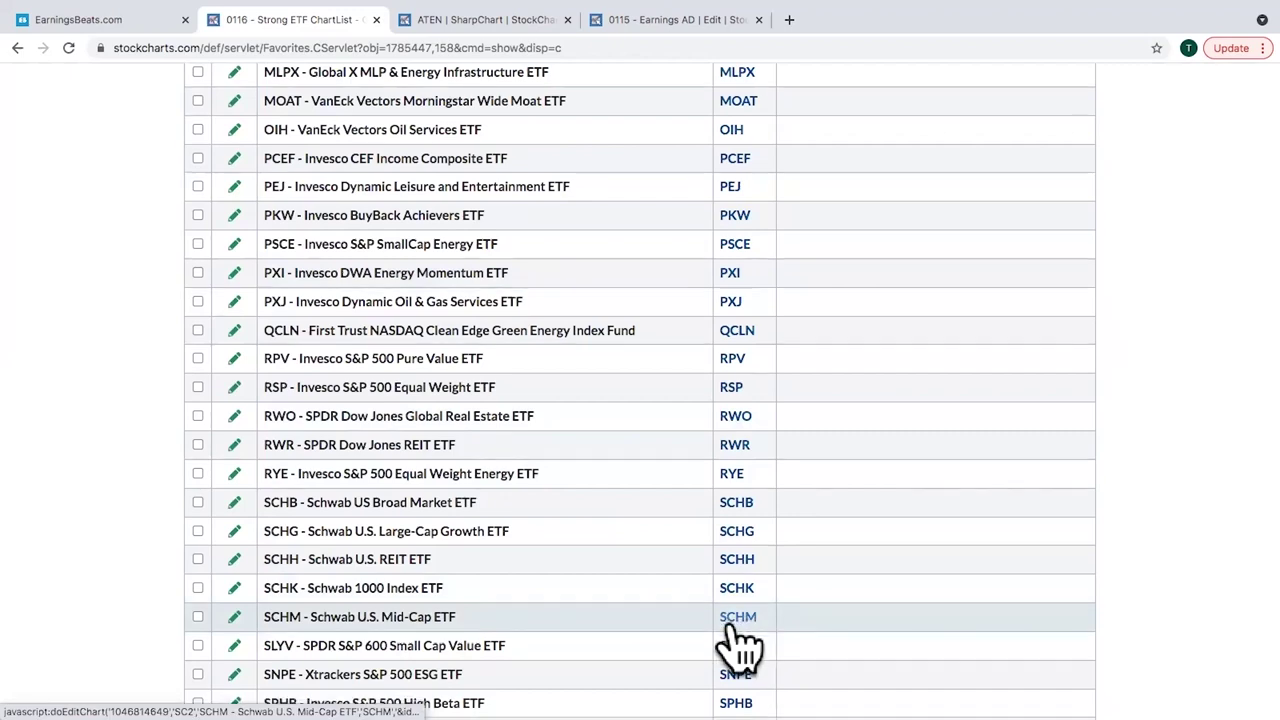
{"action": "scroll", "coordinate": [737, 645], "scroll_direction": "down", "scroll_amount": 3}
{"action": "scroll", "coordinate": [737, 645], "scroll_direction": "down", "scroll_amount": 1}
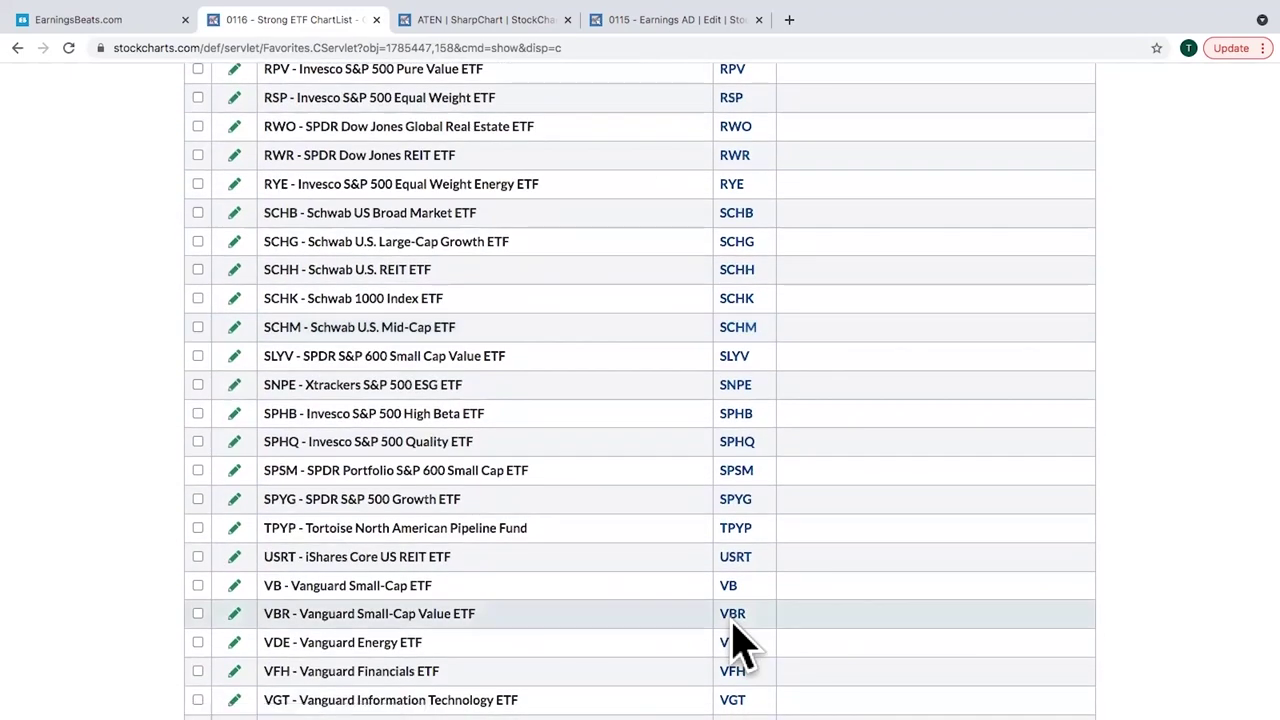
{"action": "scroll", "coordinate": [660, 580], "scroll_direction": "up", "scroll_amount": 8}
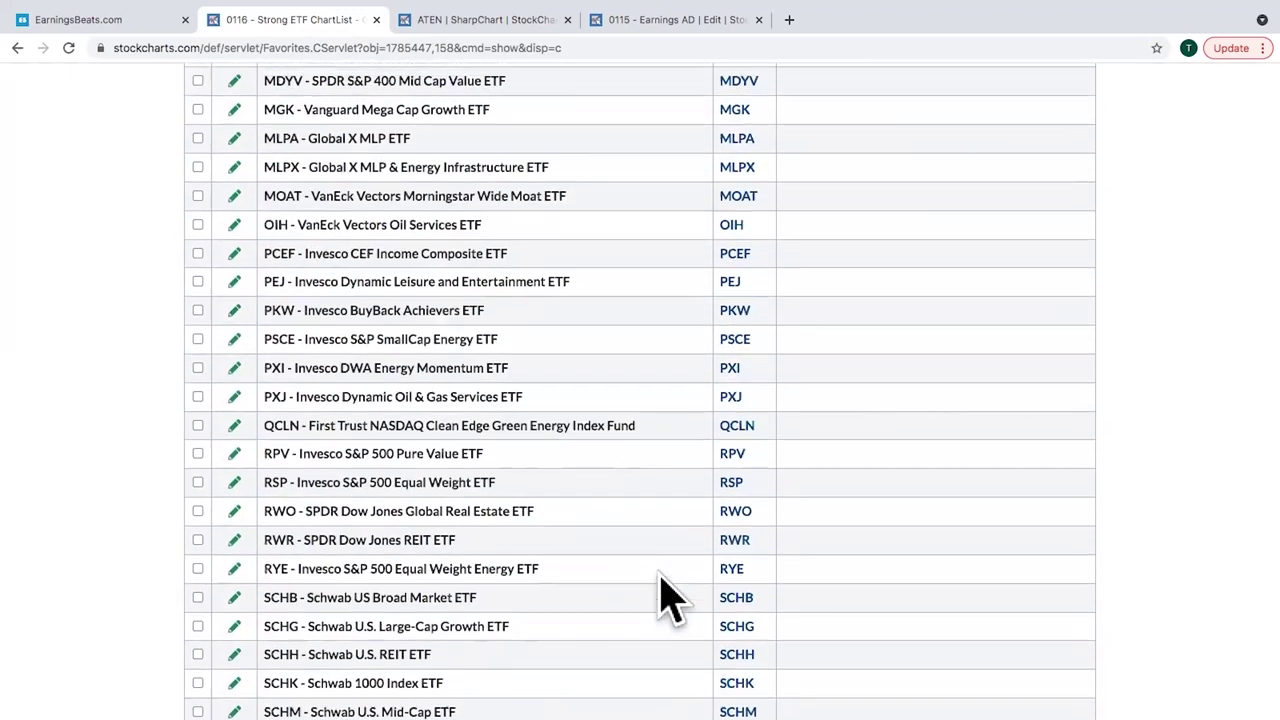
{"action": "scroll", "coordinate": [660, 576], "scroll_direction": "up", "scroll_amount": 18}
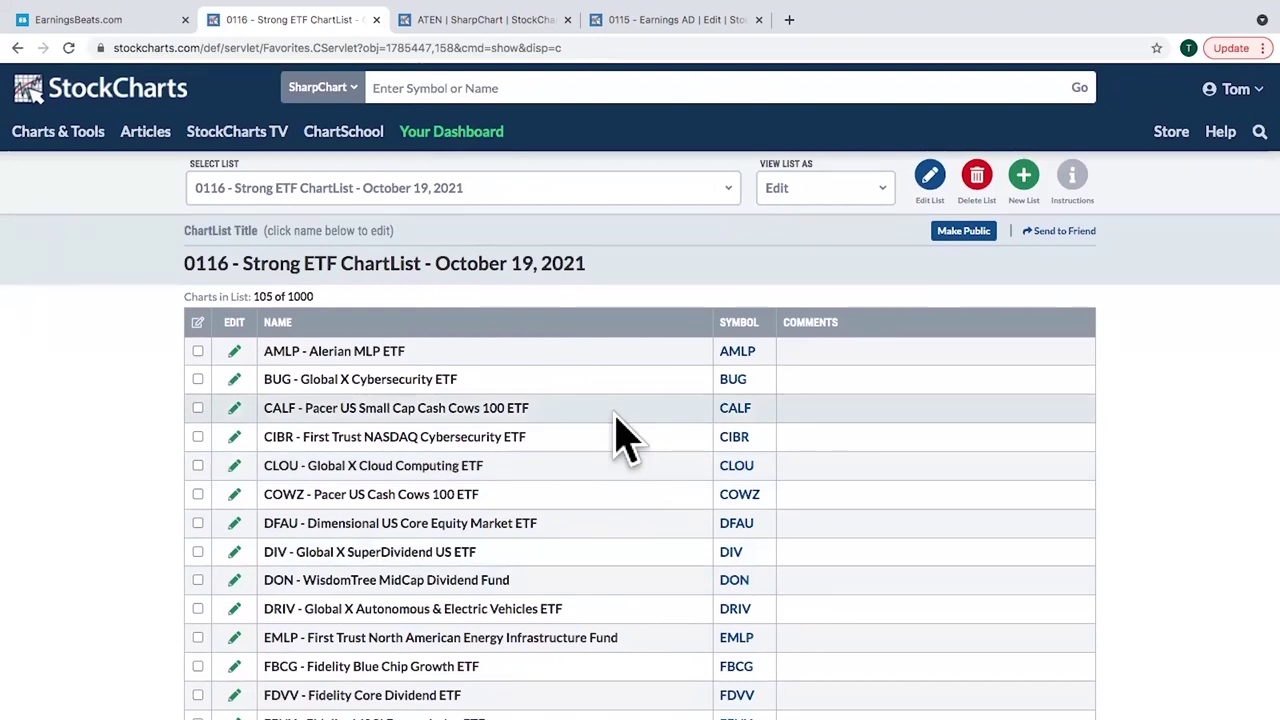
- Switch to the 0118 - Seasonality - October 2021 list and review the percentages in its chart names
{"action": "left_click", "coordinate": [515, 194]}
{"action": "scroll", "coordinate": [495, 290], "scroll_direction": "down", "scroll_amount": 3}
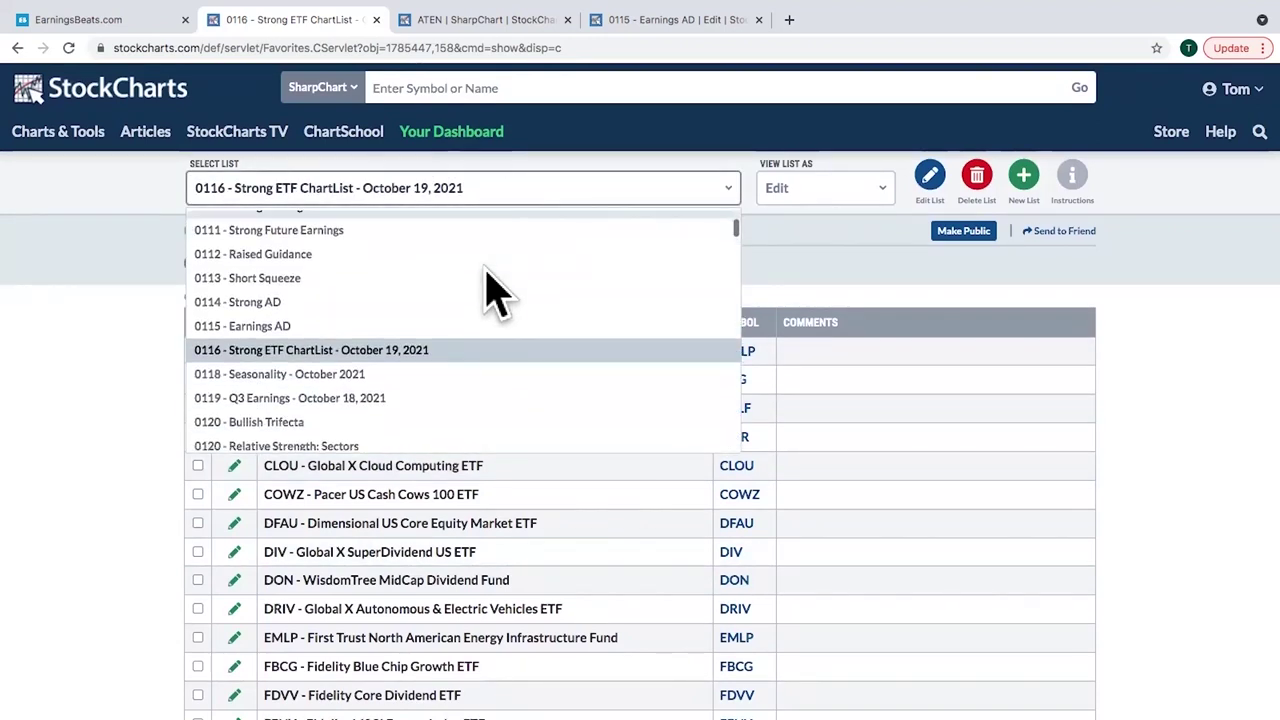
{"action": "left_click", "coordinate": [450, 374]}
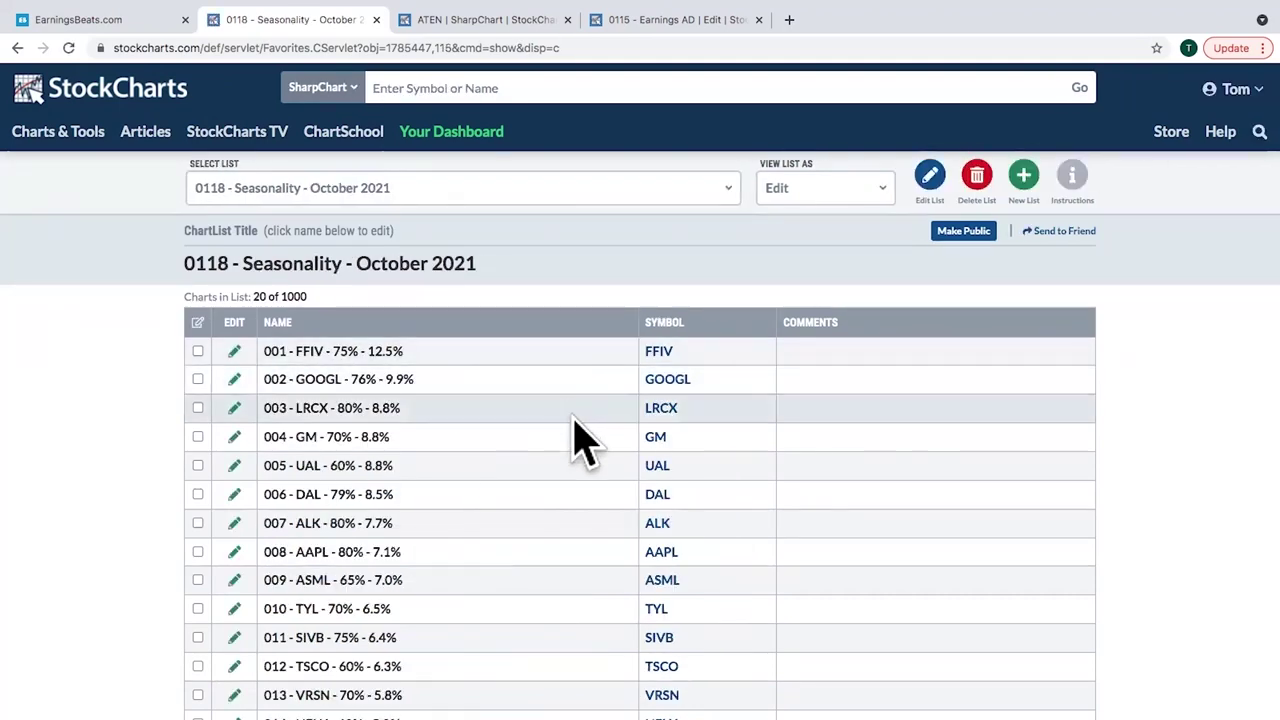
{"action": "scroll", "coordinate": [686, 390], "scroll_direction": "down", "scroll_amount": 3}
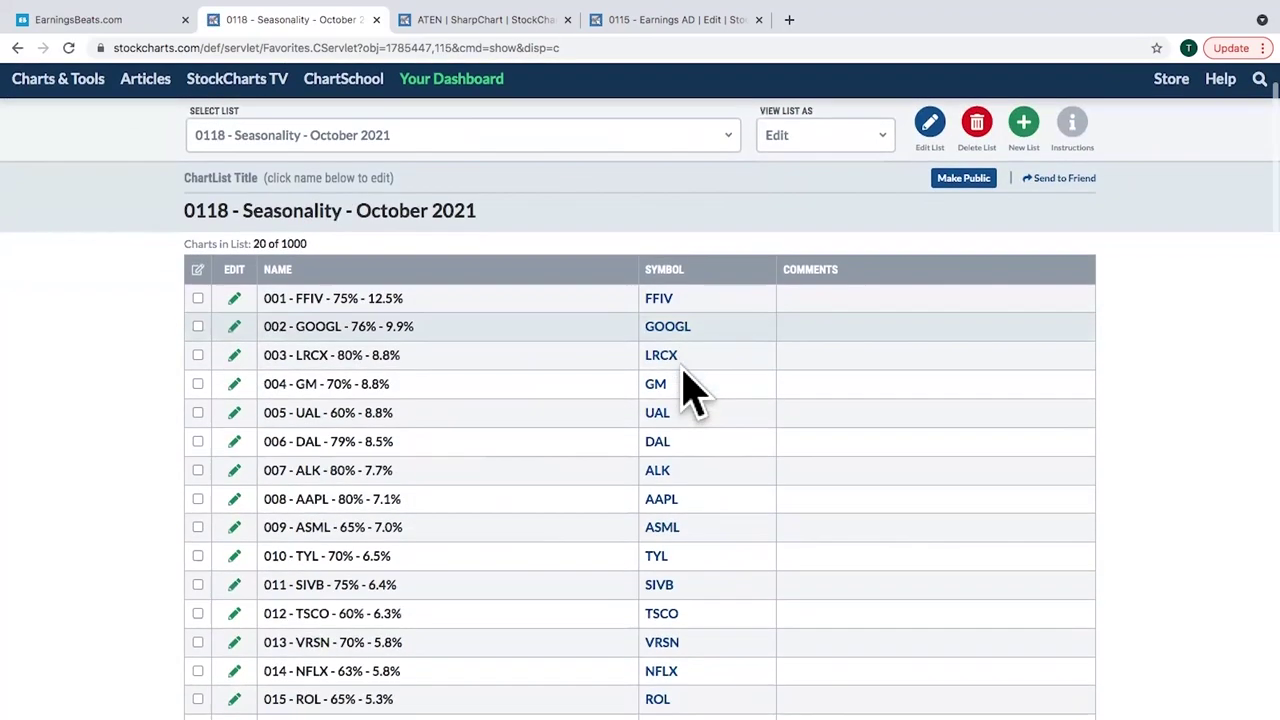
{"action": "scroll", "coordinate": [700, 340], "scroll_direction": "down", "scroll_amount": 2}
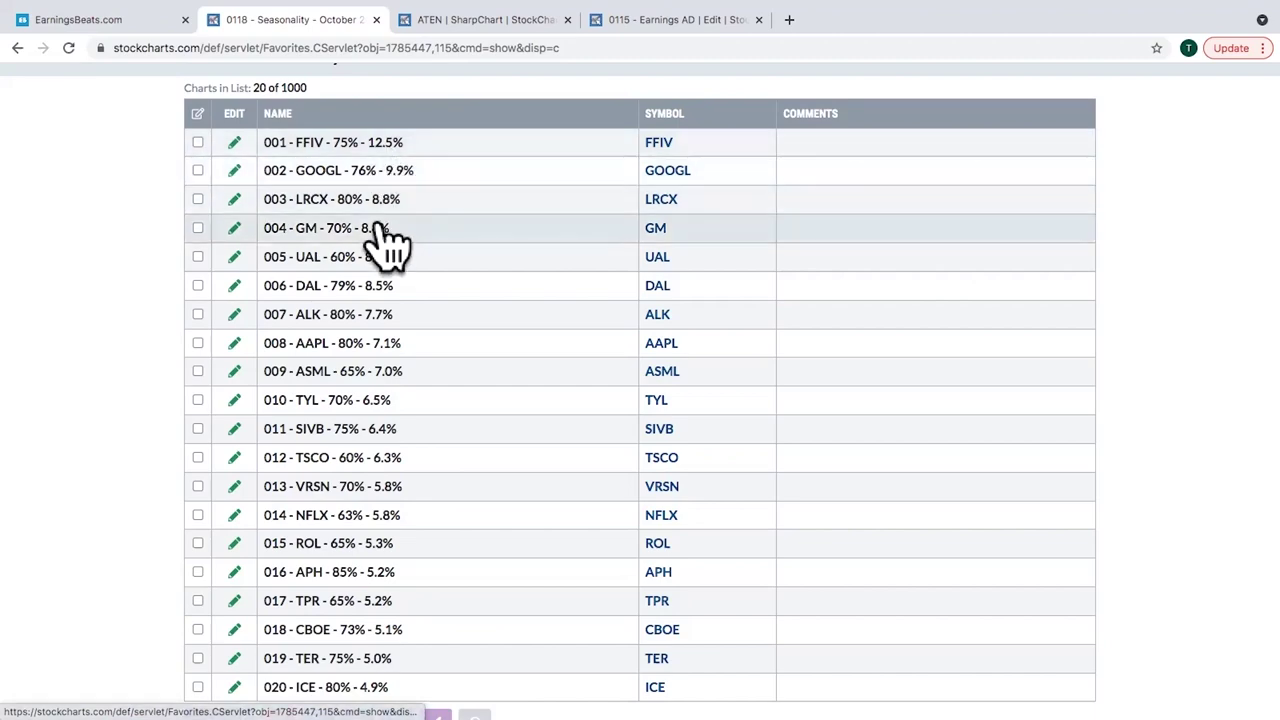
- Open the GOOGL chart from the Seasonality list and examine its price, volume and accumulation/distribution line
{"action": "left_click", "coordinate": [678, 182]}
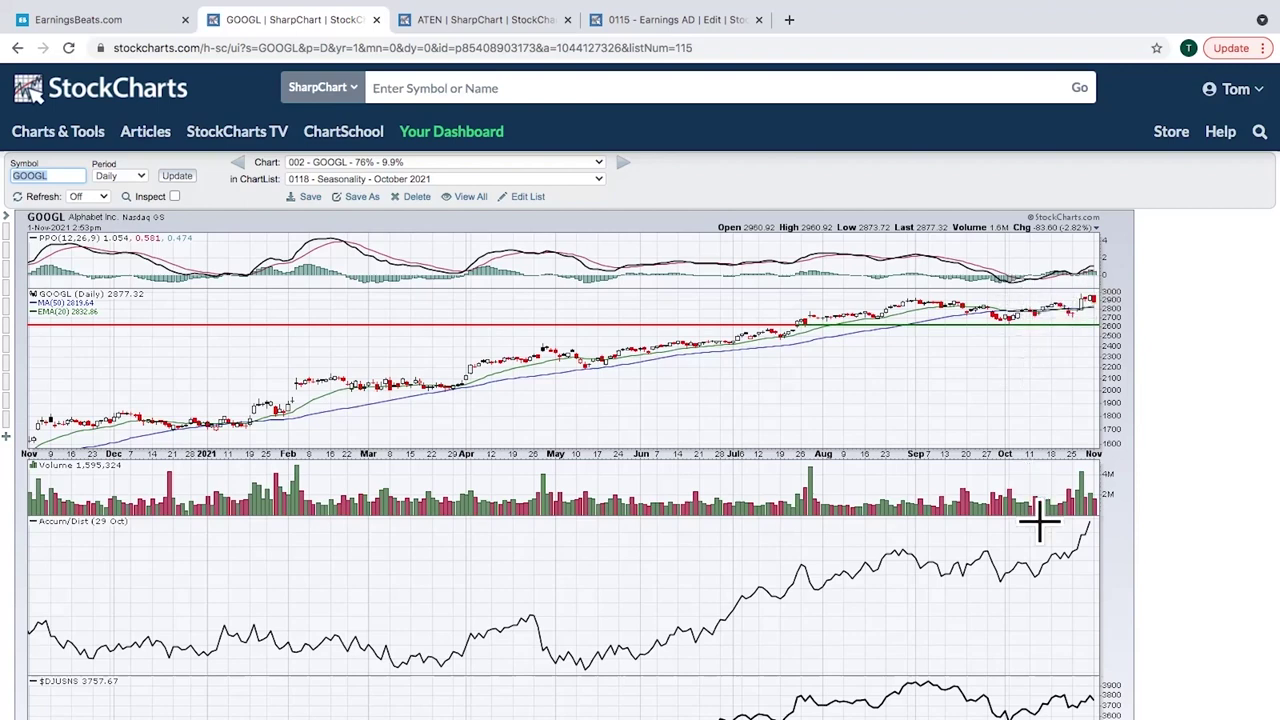
{"action": "scroll", "coordinate": [1038, 541], "scroll_direction": "down", "scroll_amount": 1}
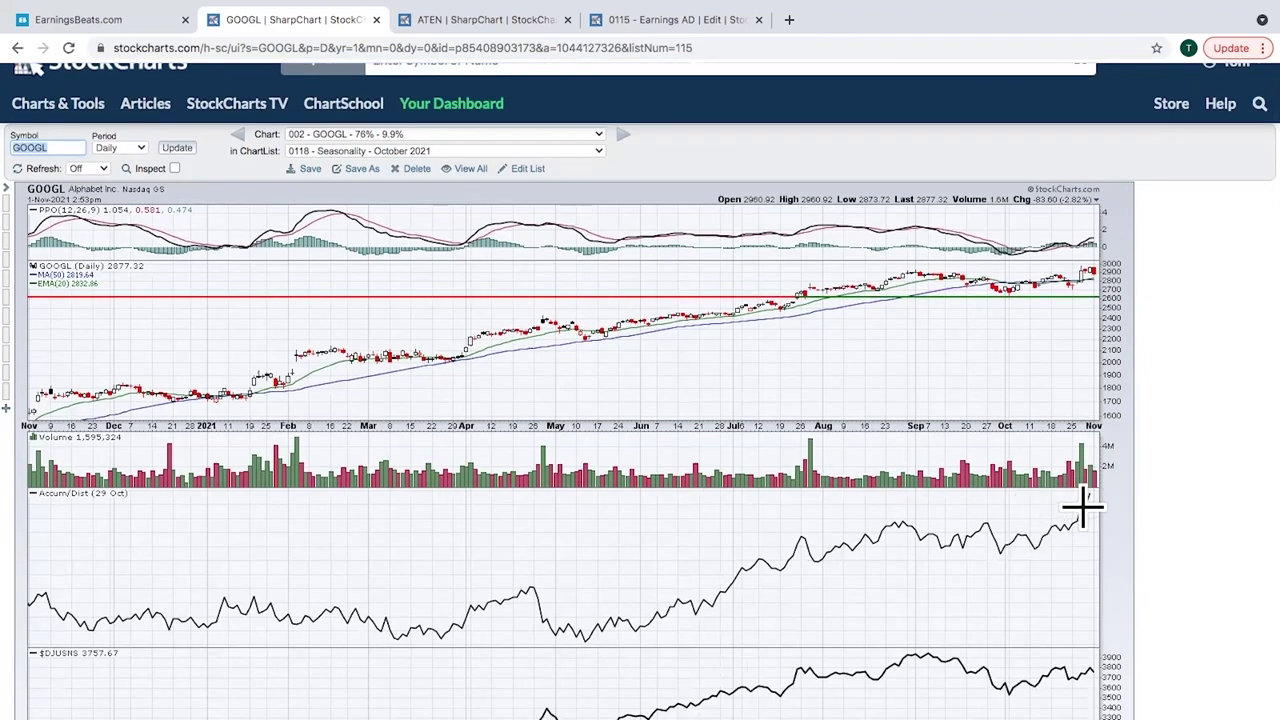
{"action": "scroll", "coordinate": [857, 357], "scroll_direction": "up", "scroll_amount": 1}
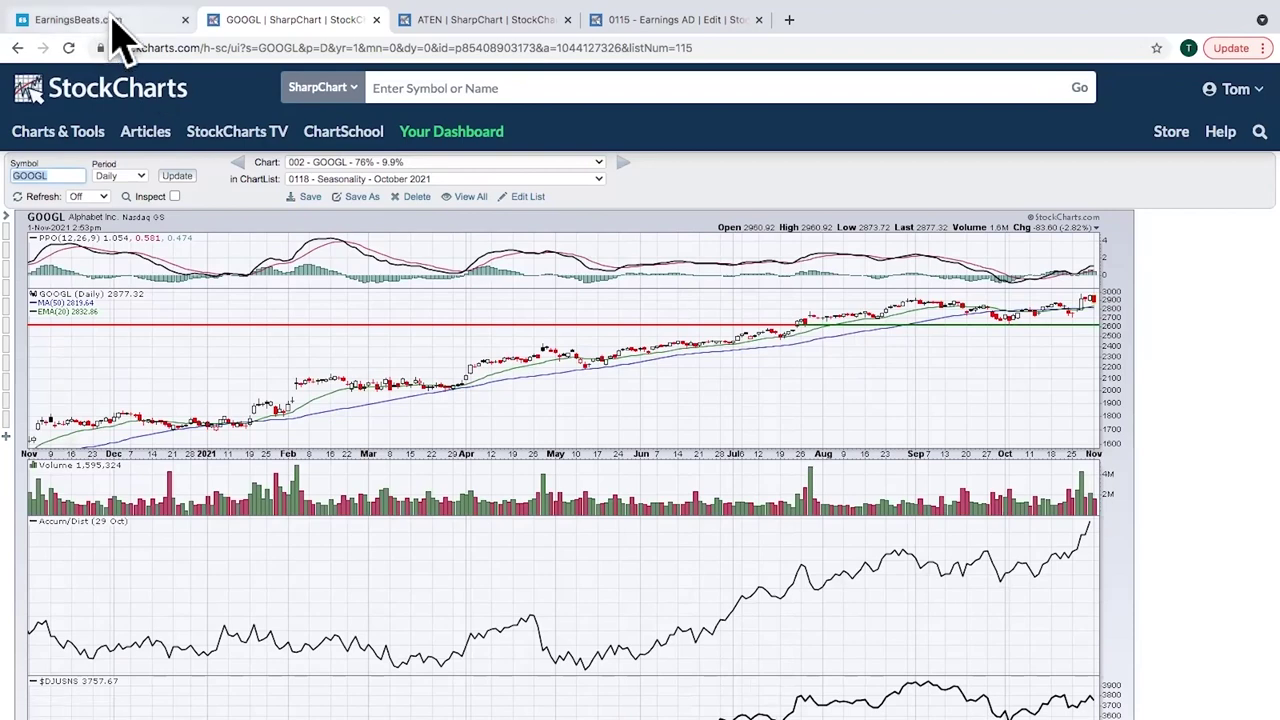
- Go back to the Seasonality list and switch to the 0141 - Aggressive Portfolio - August 2021 list
{"action": "left_click", "coordinate": [17, 48]}
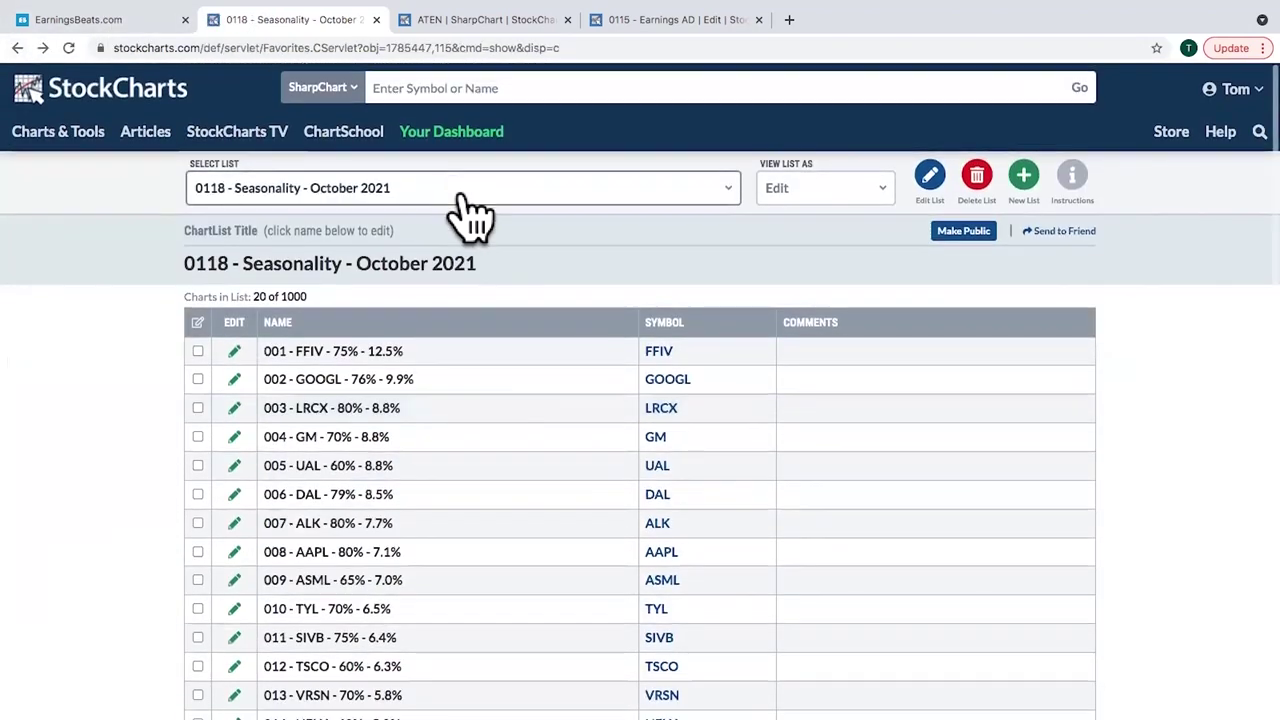
{"action": "left_click", "coordinate": [455, 188]}
{"action": "scroll", "coordinate": [490, 318], "scroll_direction": "down", "scroll_amount": 5}
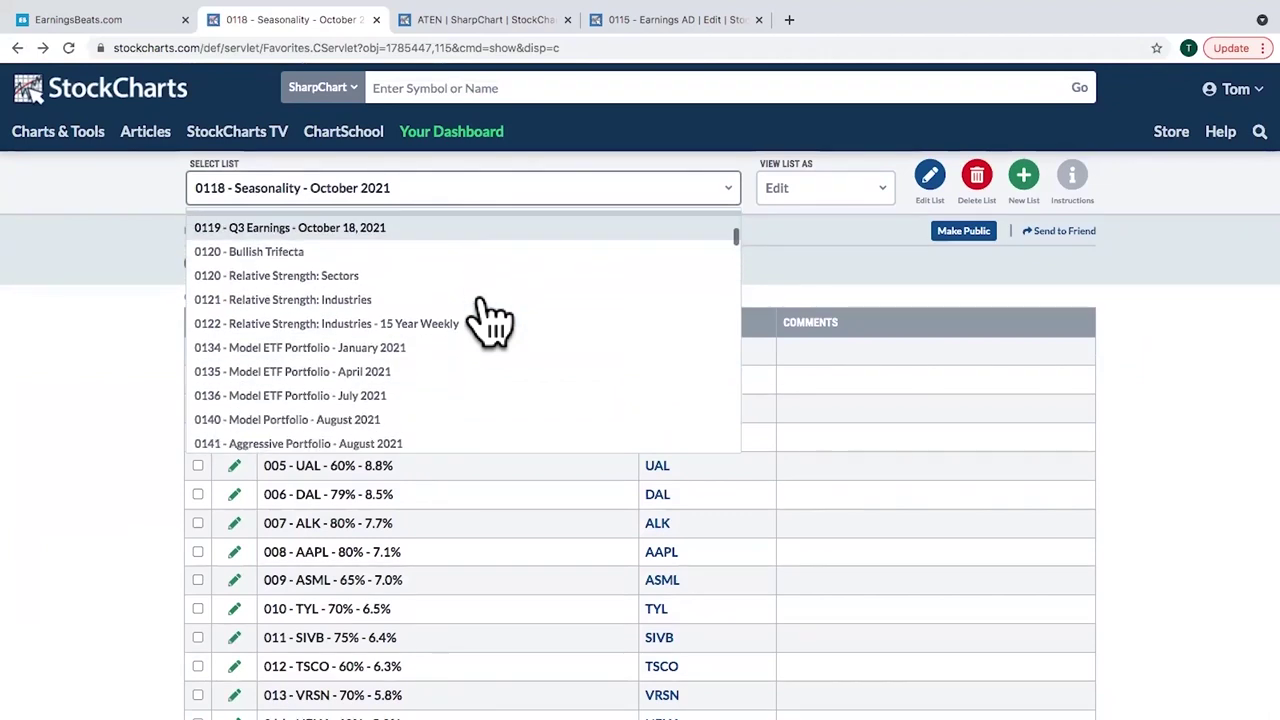
{"action": "scroll", "coordinate": [488, 316], "scroll_direction": "down", "scroll_amount": 3}
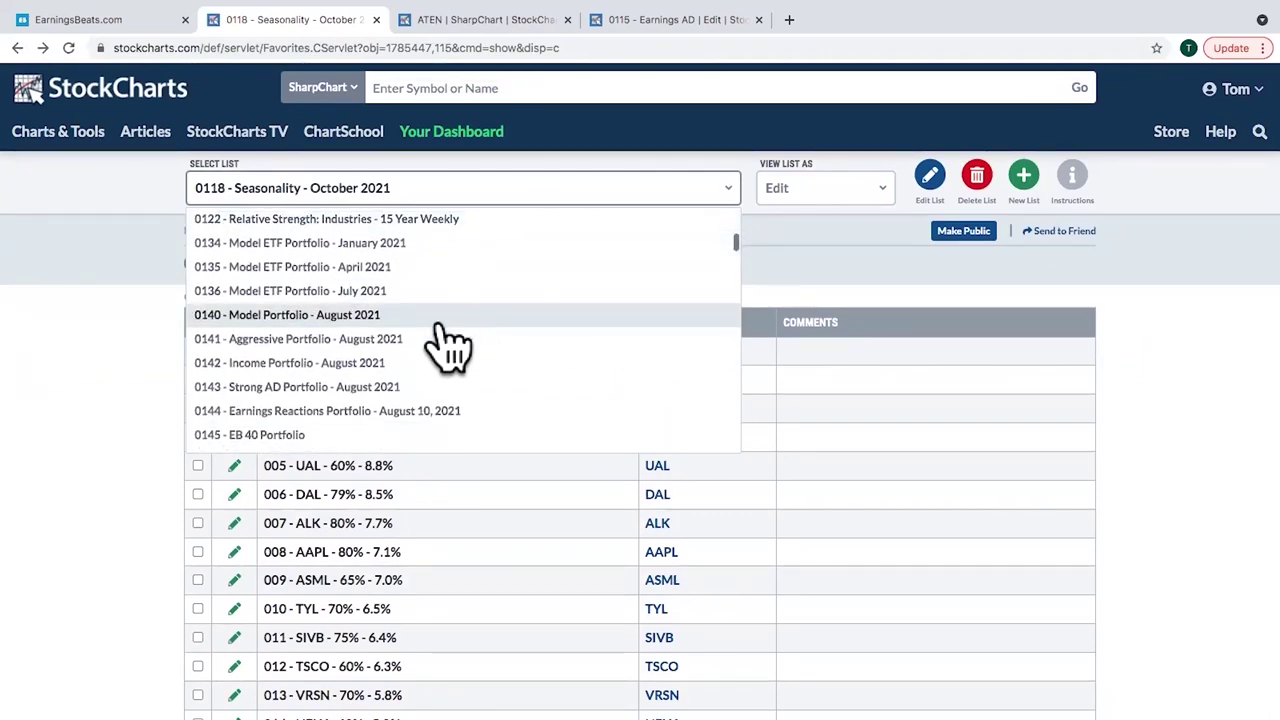
{"action": "left_click", "coordinate": [440, 350]}
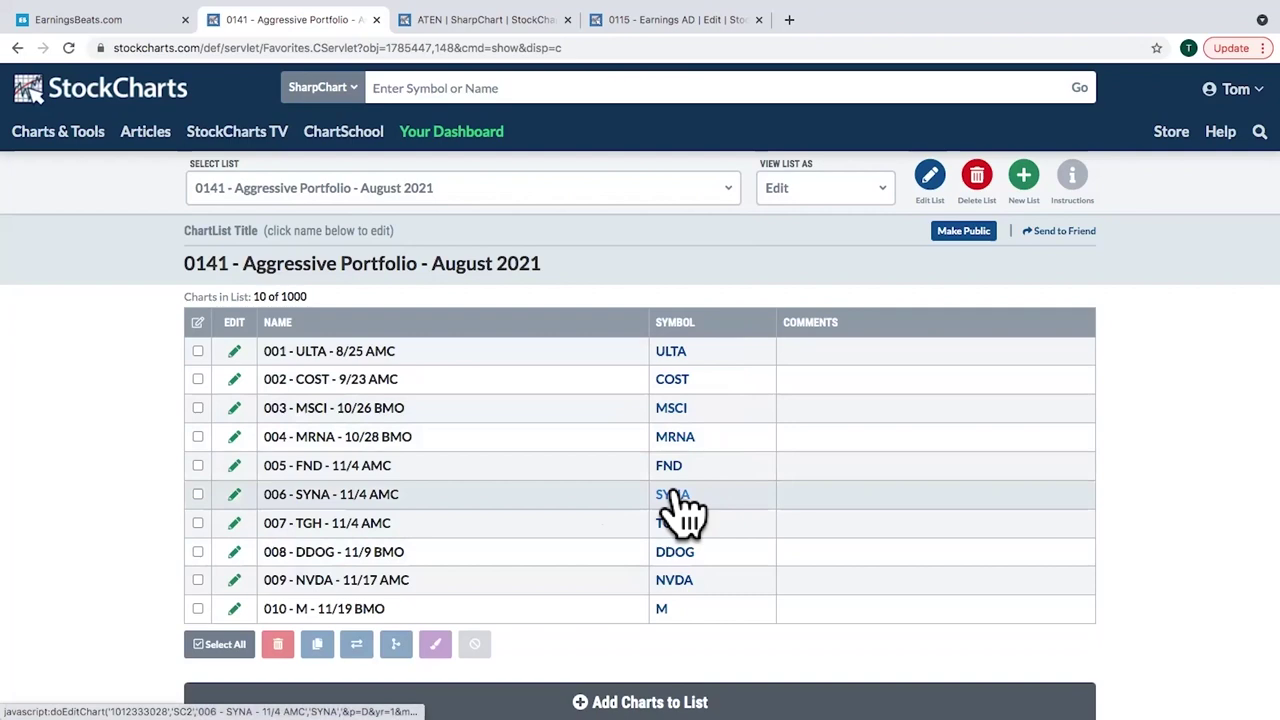
- Open the ULTA chart from the Aggressive Portfolio list and page through every chart up to M, examining price and accumulation/distribution
{"action": "left_click", "coordinate": [684, 352]}
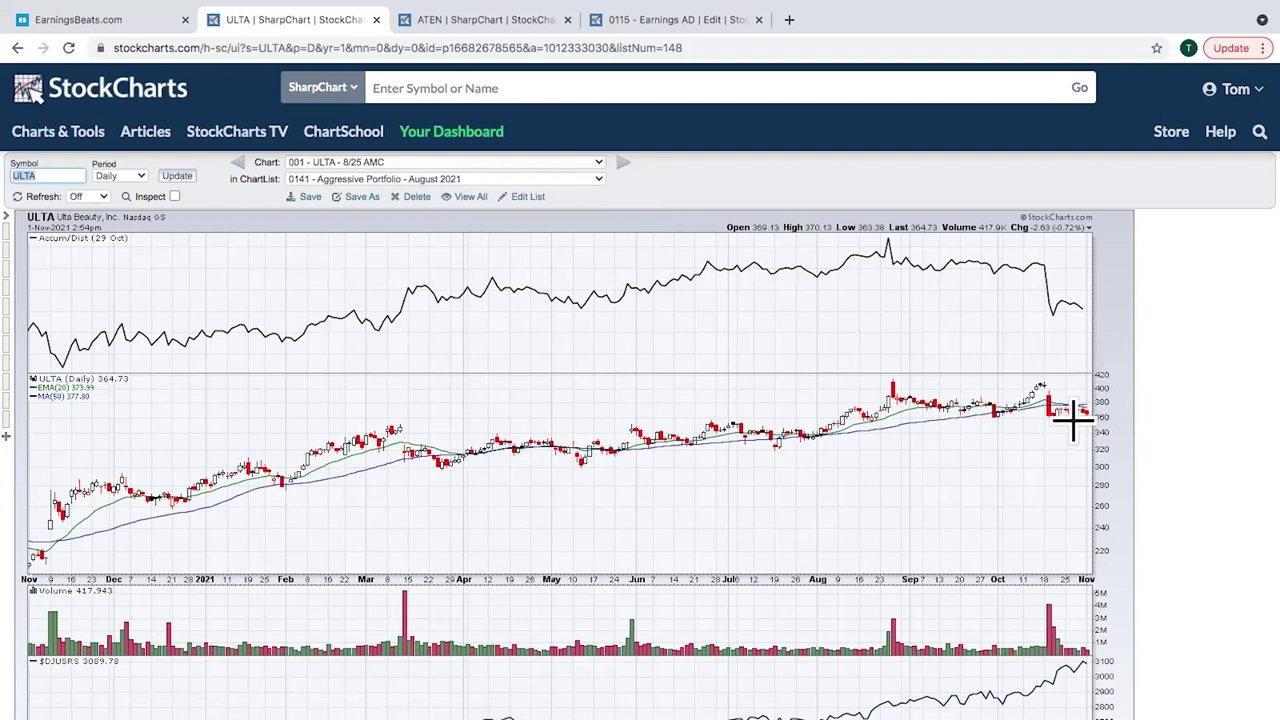
{"action": "left_click", "coordinate": [623, 162]}
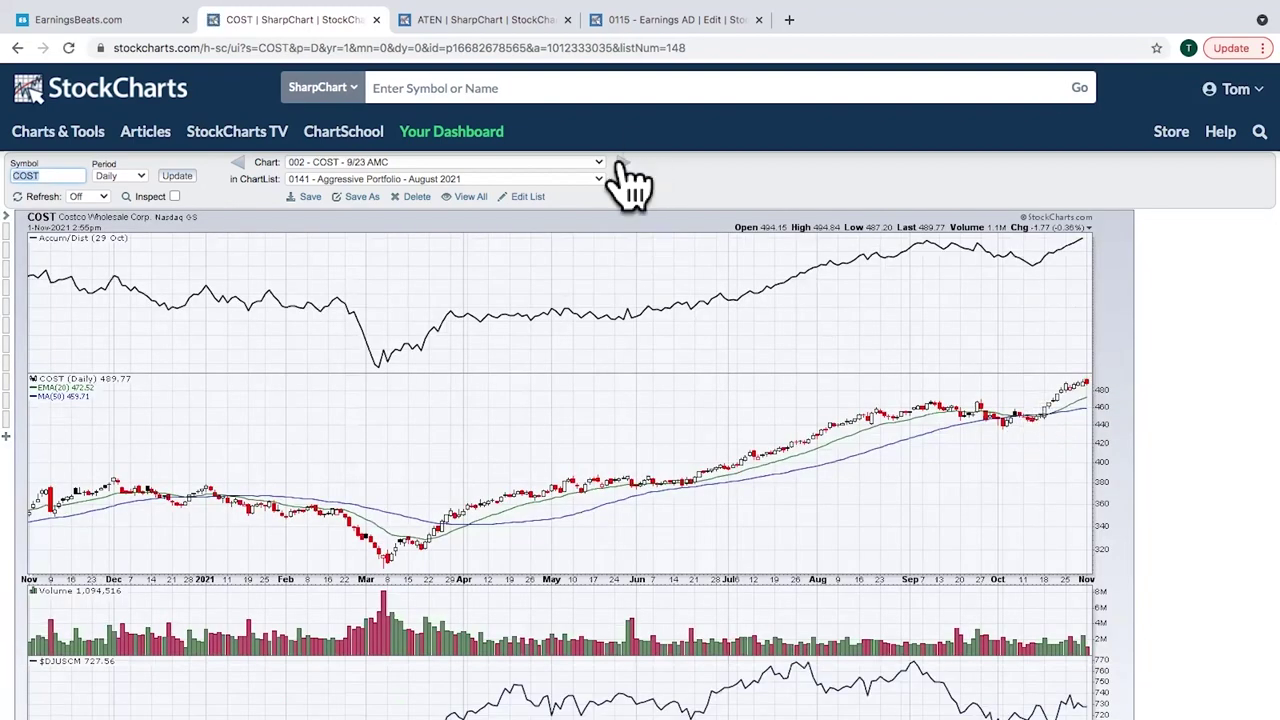
{"action": "left_click", "coordinate": [621, 162]}
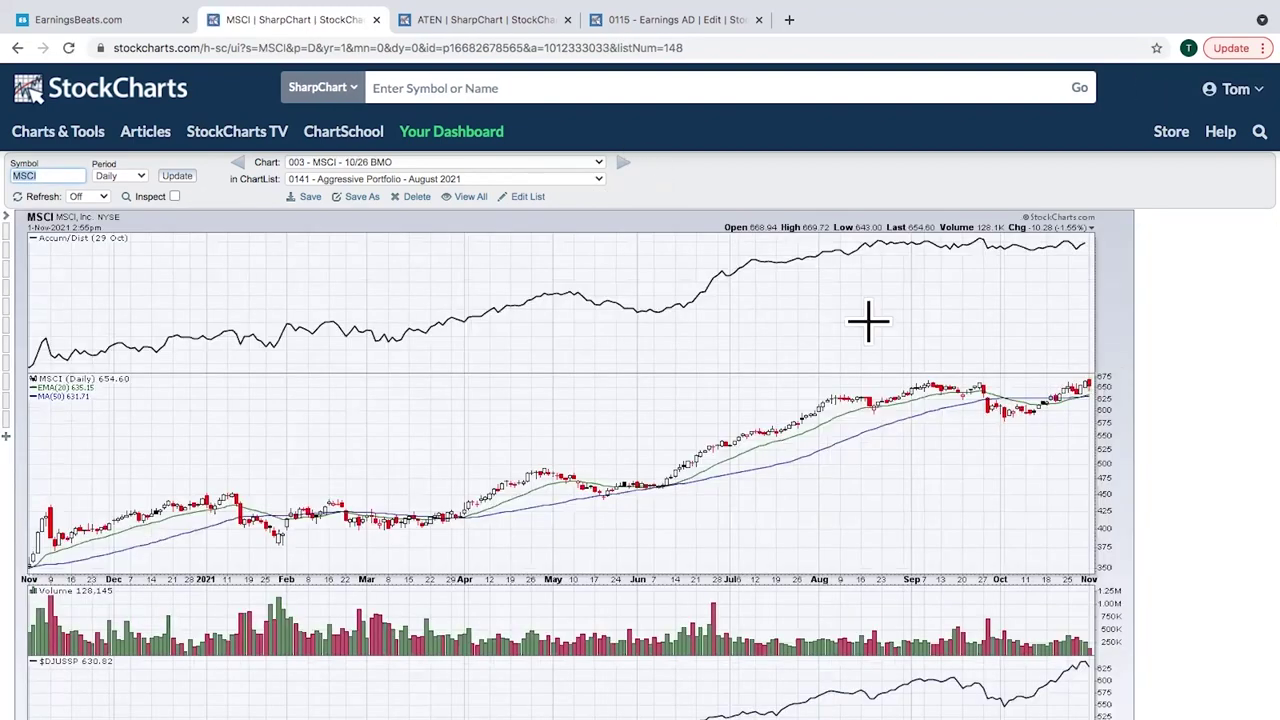
{"action": "left_click", "coordinate": [621, 162]}
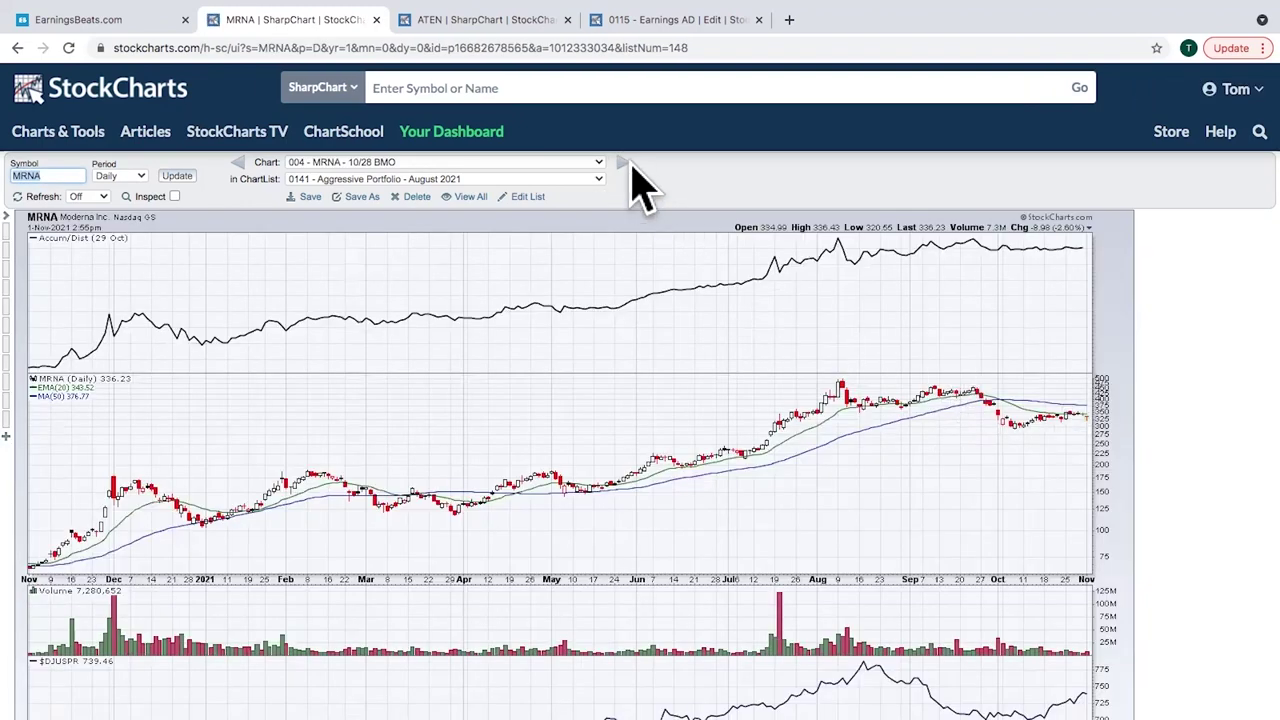
{"action": "left_click", "coordinate": [622, 163]}
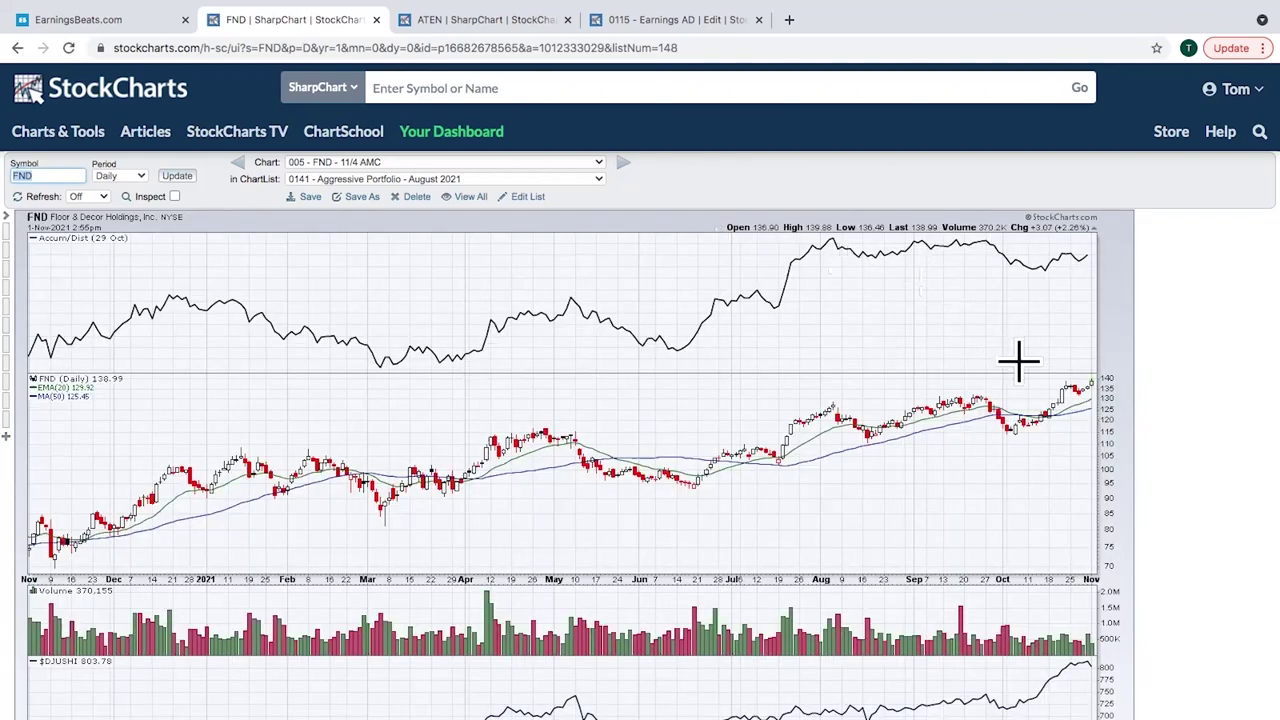
{"action": "left_click", "coordinate": [622, 163]}
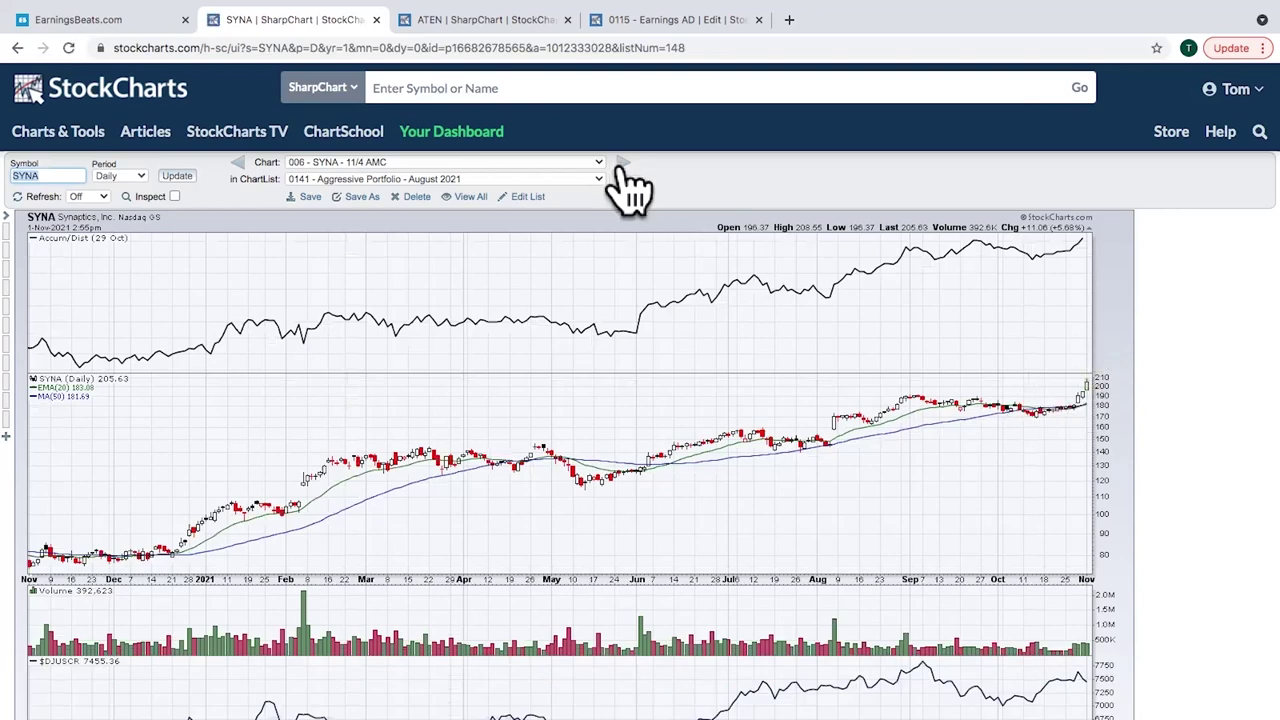
{"action": "left_click", "coordinate": [620, 163]}
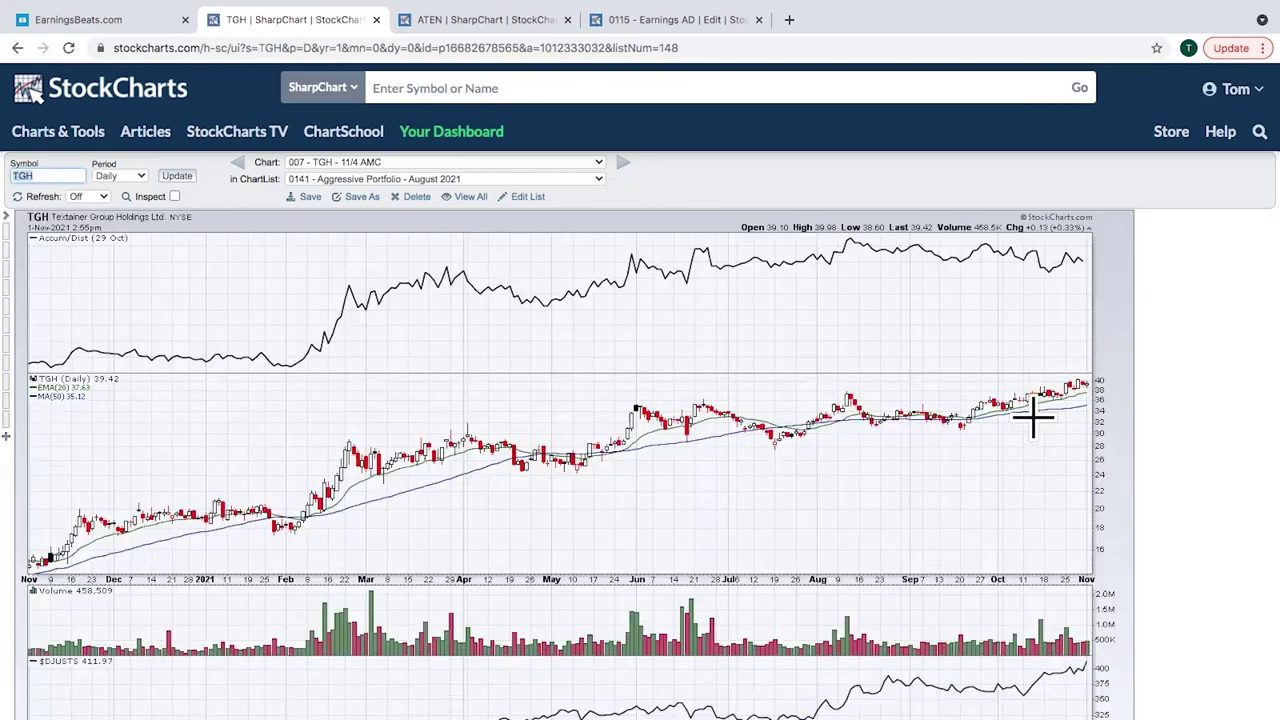
{"action": "left_click", "coordinate": [622, 163]}
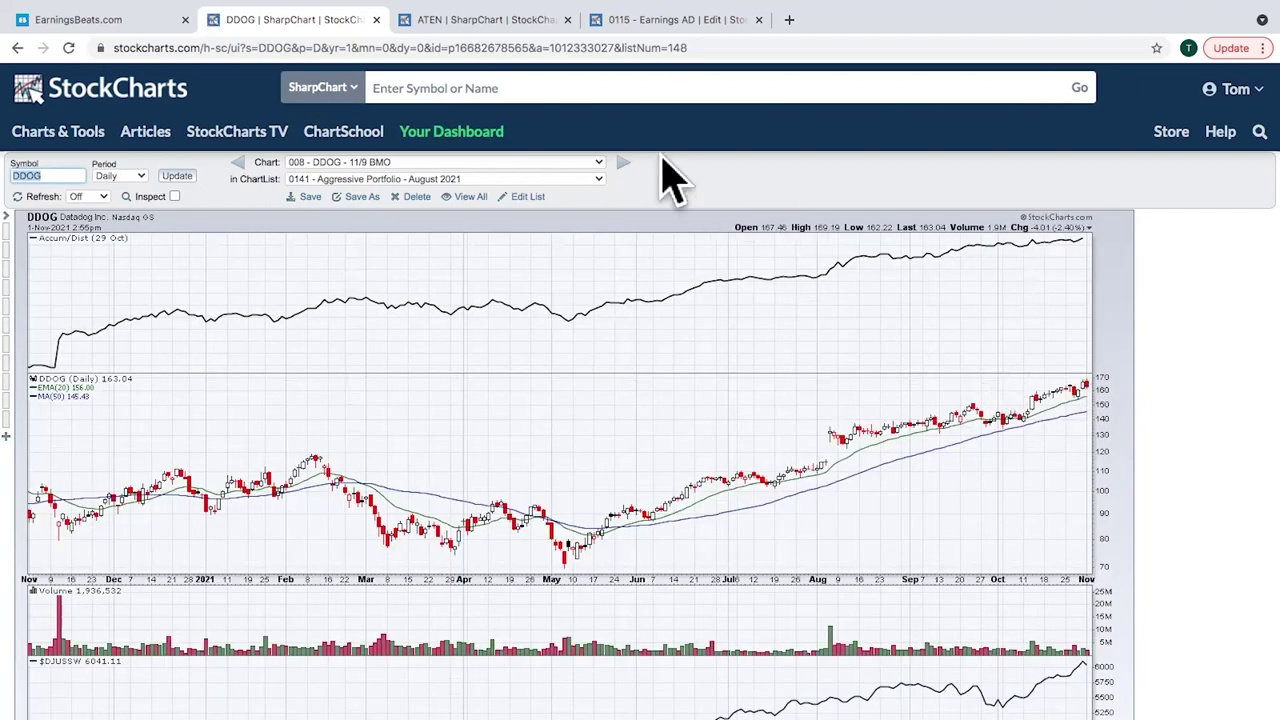
{"action": "left_click", "coordinate": [622, 163]}
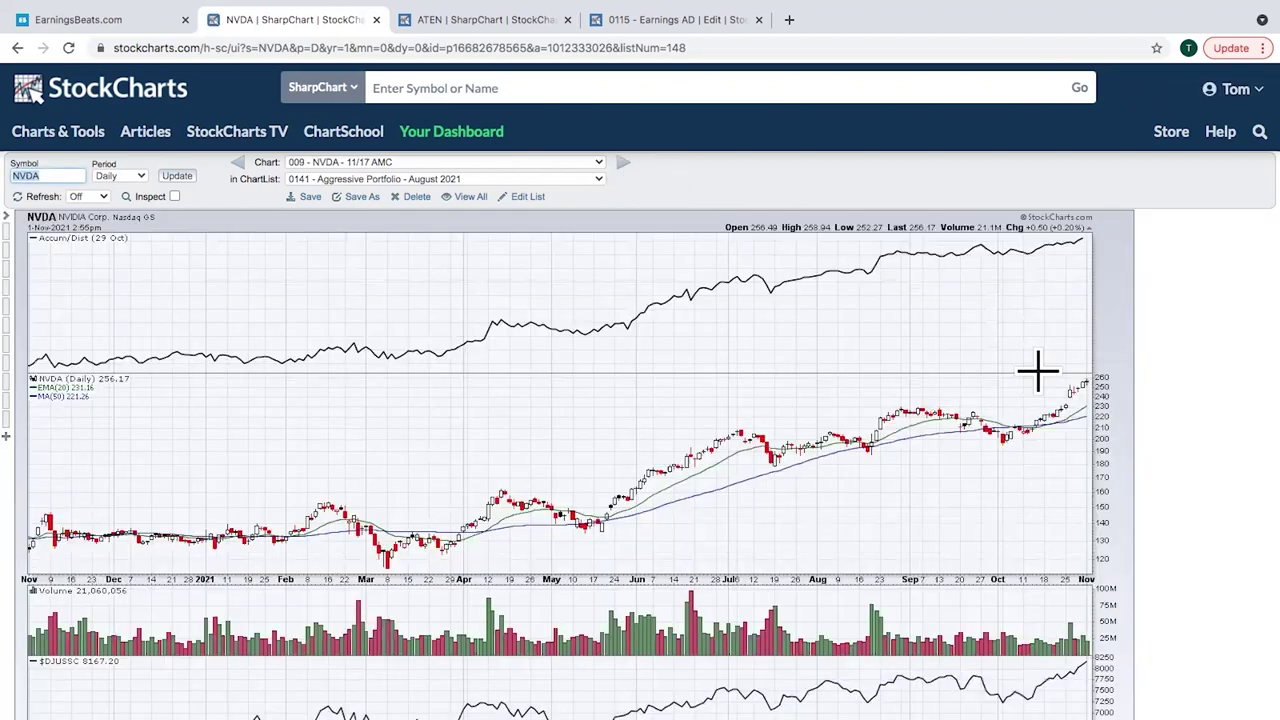
{"action": "left_click", "coordinate": [624, 163]}
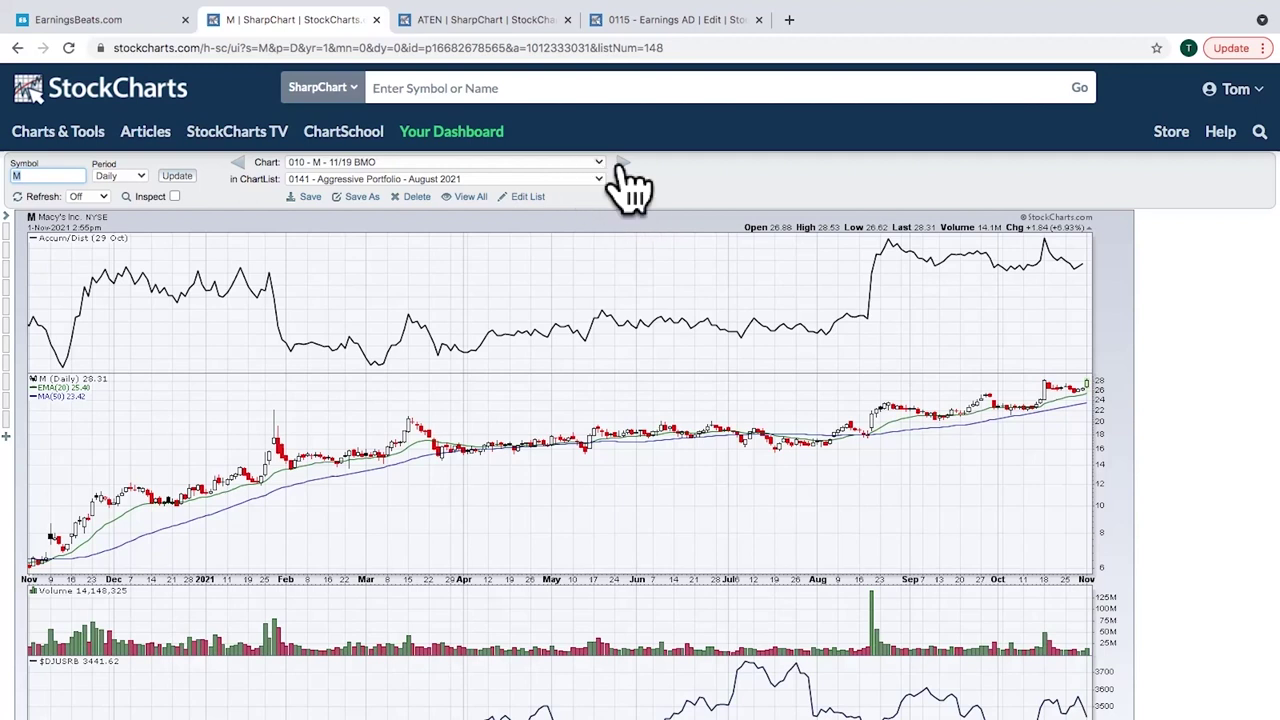
- Return to the dashboard, start a new scan from Your Scans and clear the default scan criteria
{"action": "left_click", "coordinate": [449, 134]}
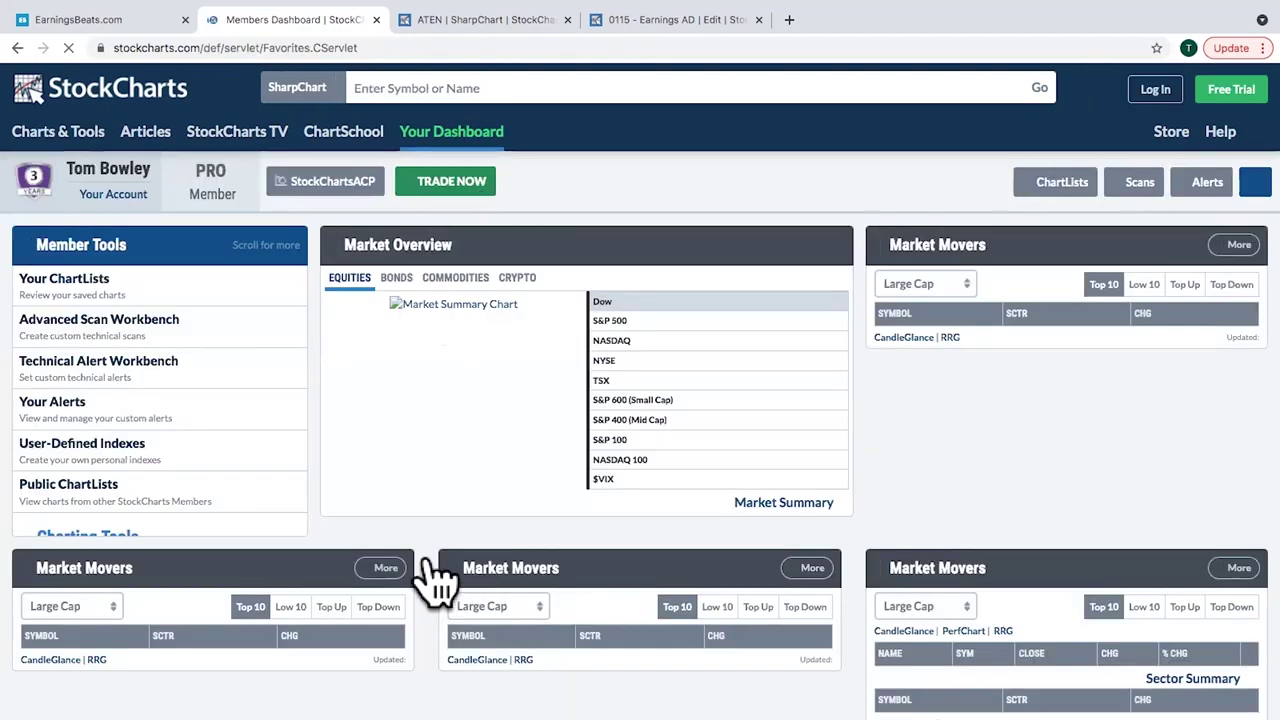
{"action": "scroll", "coordinate": [428, 571], "scroll_direction": "down", "scroll_amount": 10}
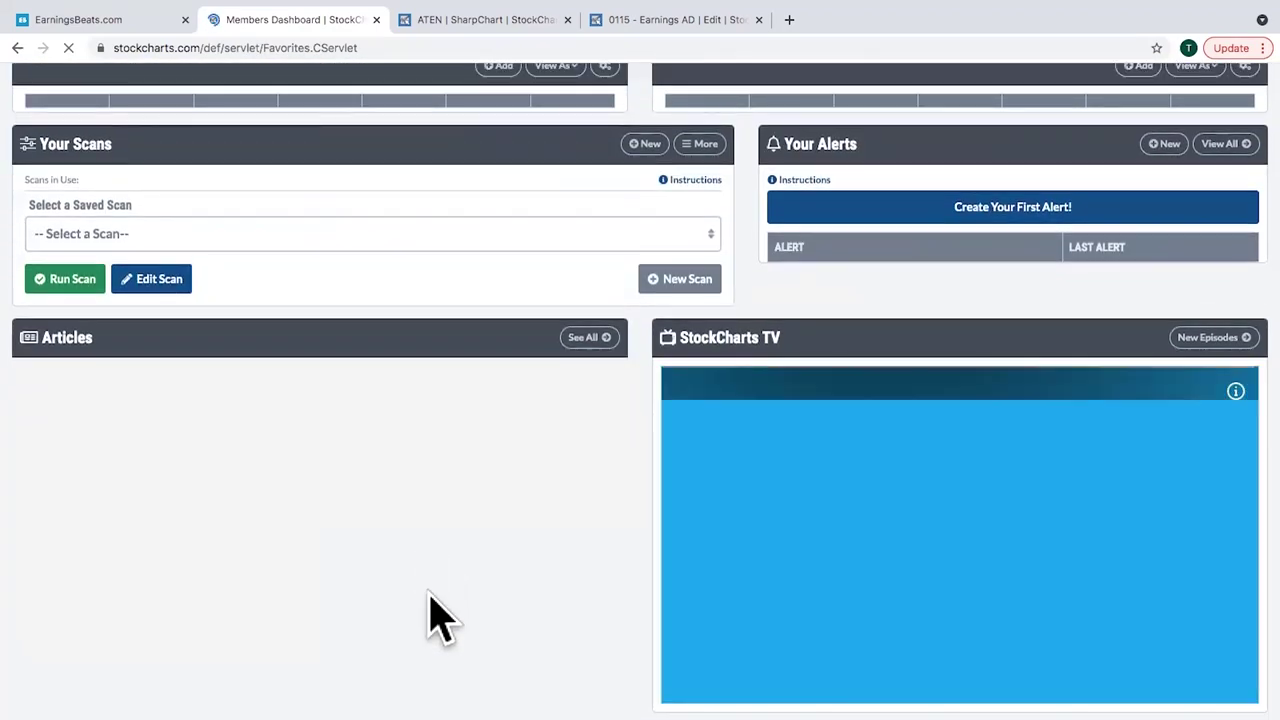
{"action": "right_click", "coordinate": [440, 614]}
{"action": "left_click", "coordinate": [508, 330]}
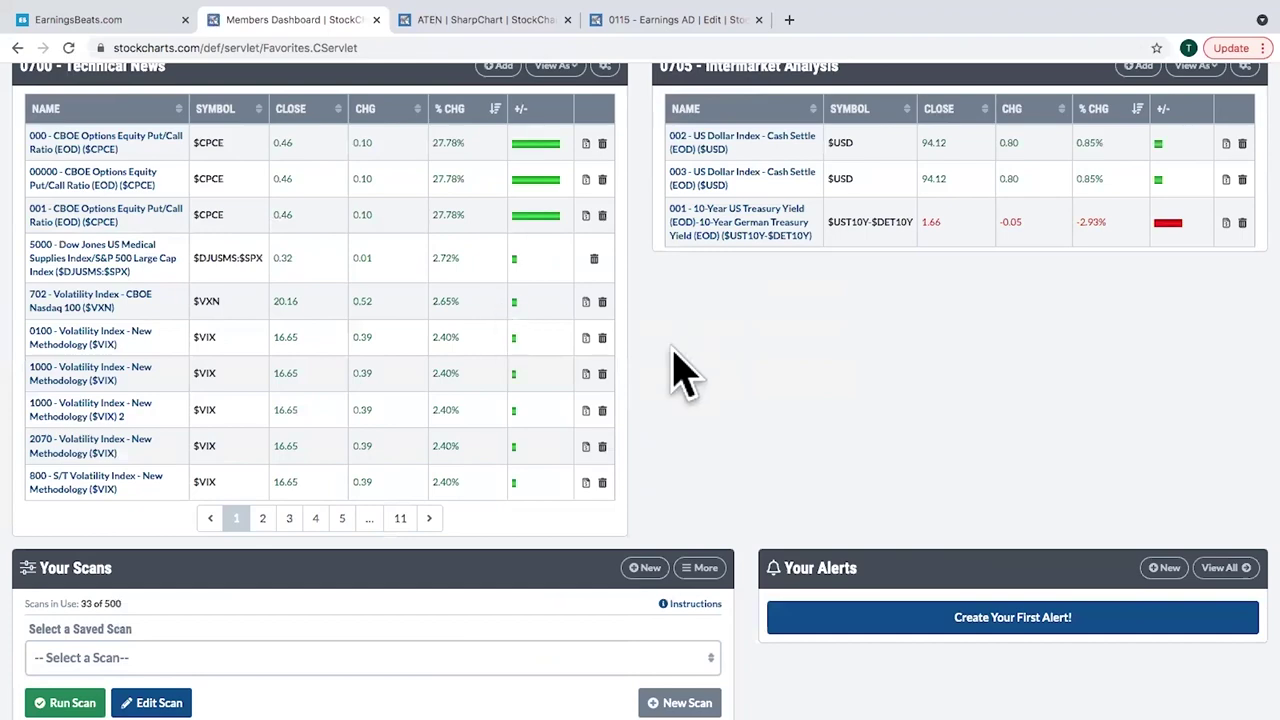
{"action": "scroll", "coordinate": [671, 371], "scroll_direction": "down", "scroll_amount": 4}
{"action": "left_click", "coordinate": [664, 322]}
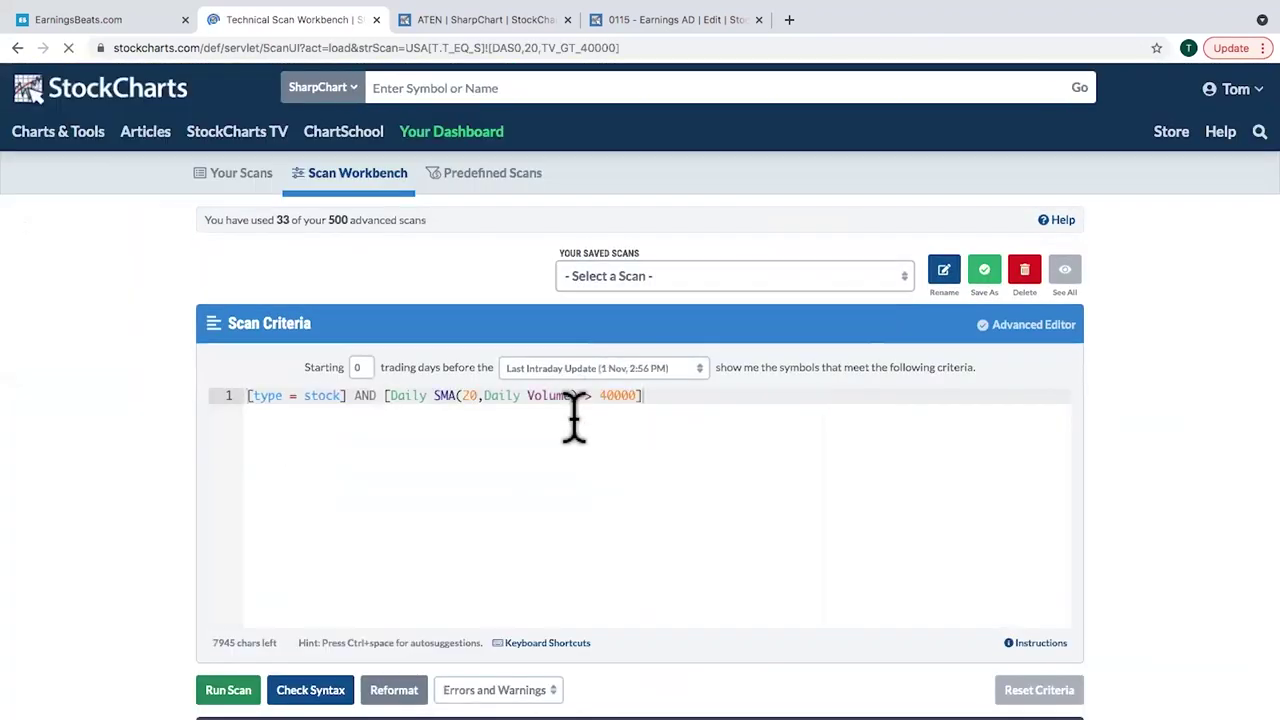
{"action": "left_click", "coordinate": [226, 396]}
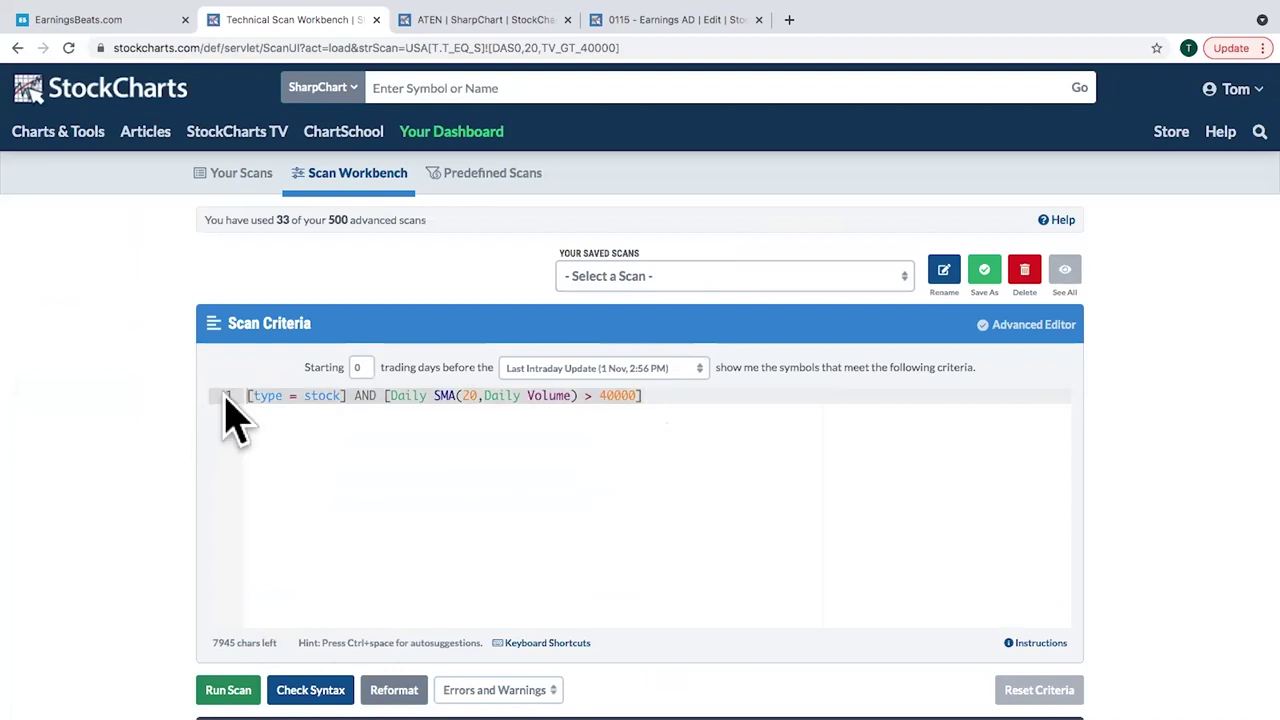
{"action": "key", "text": "BackSpace"}
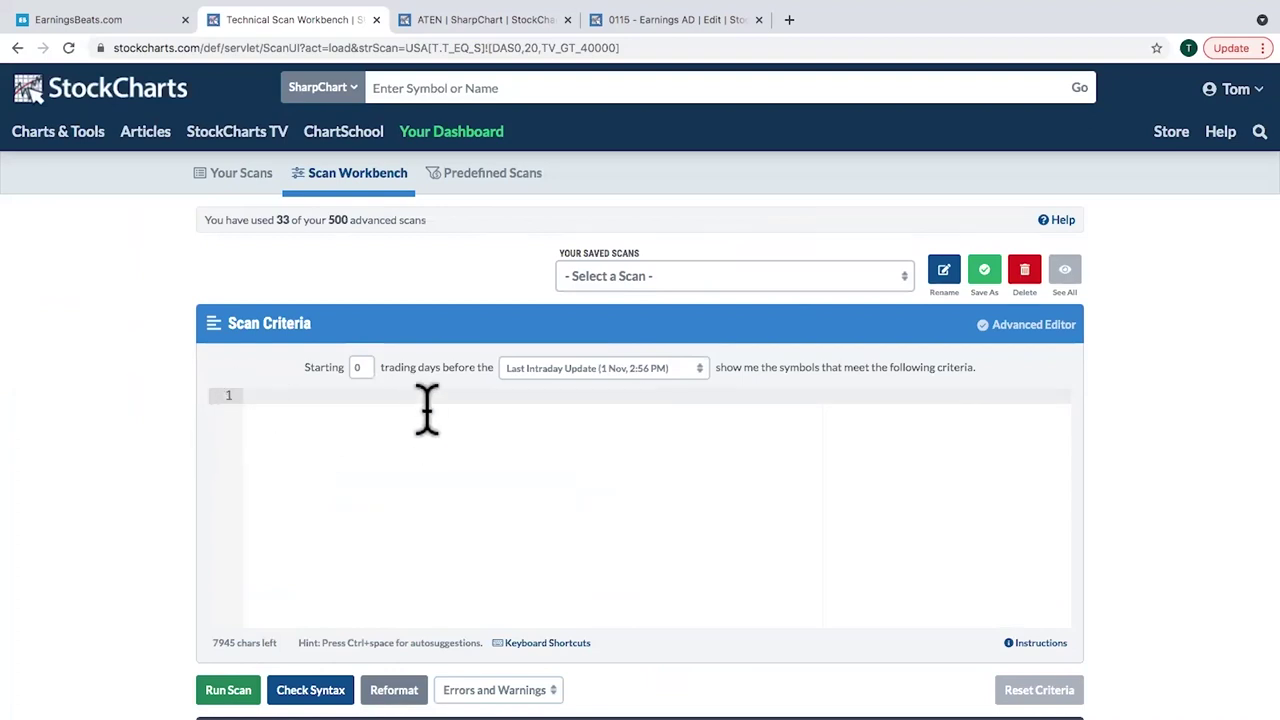
- Add the ChartLists 0110 - Strong Earnings, 0112 - Raised Guidance and 0114 - Strong AD to the scan criteria
{"action": "scroll", "coordinate": [423, 410], "scroll_direction": "down", "scroll_amount": 5}
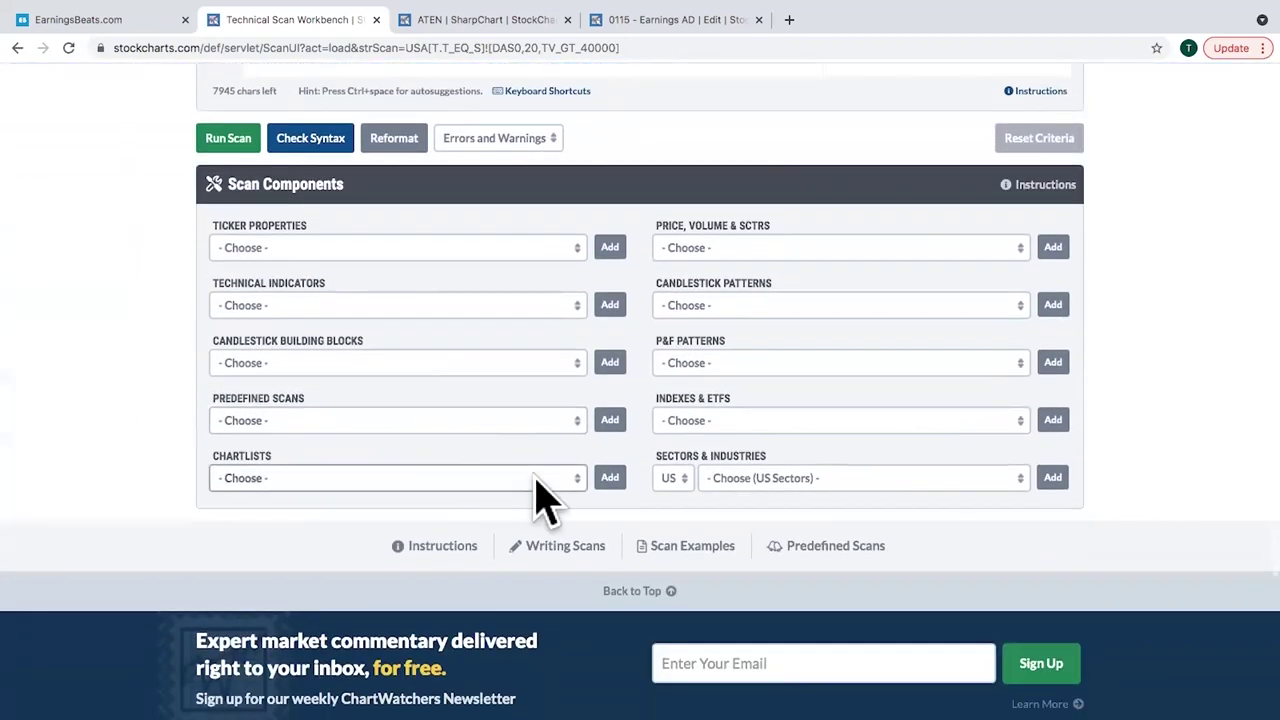
{"action": "left_click", "coordinate": [556, 478]}
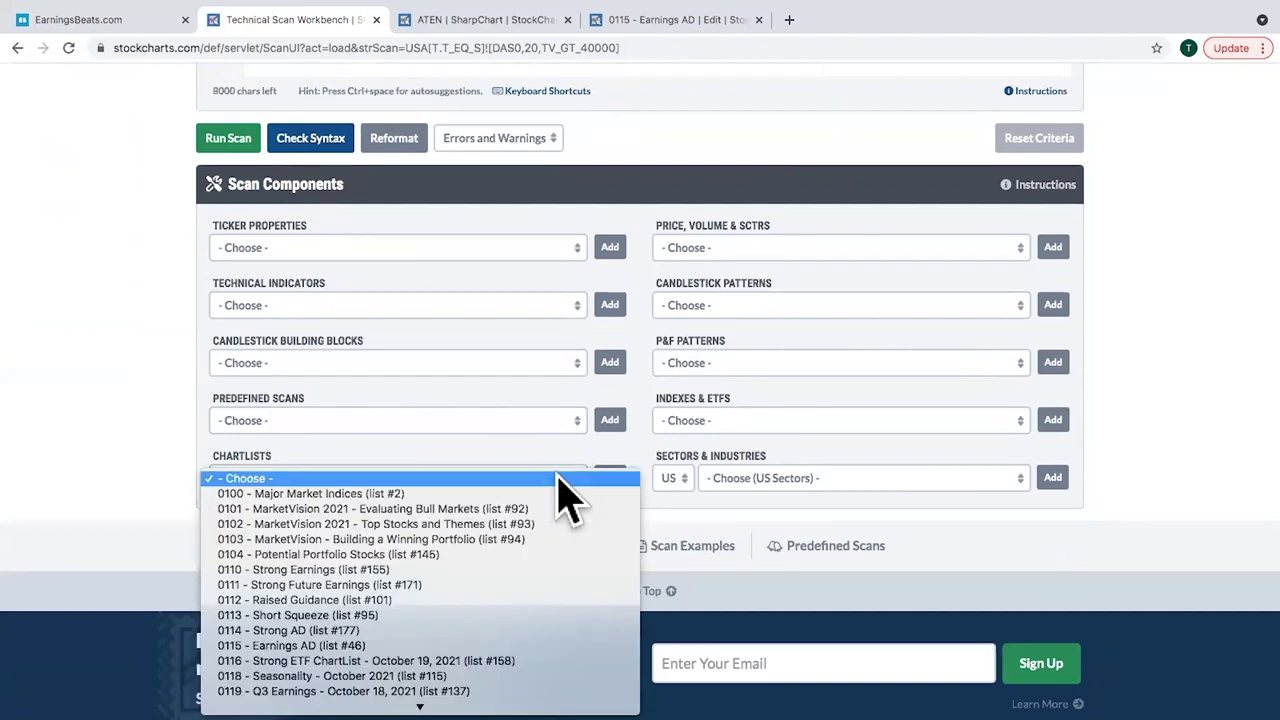
{"action": "left_click", "coordinate": [441, 569]}
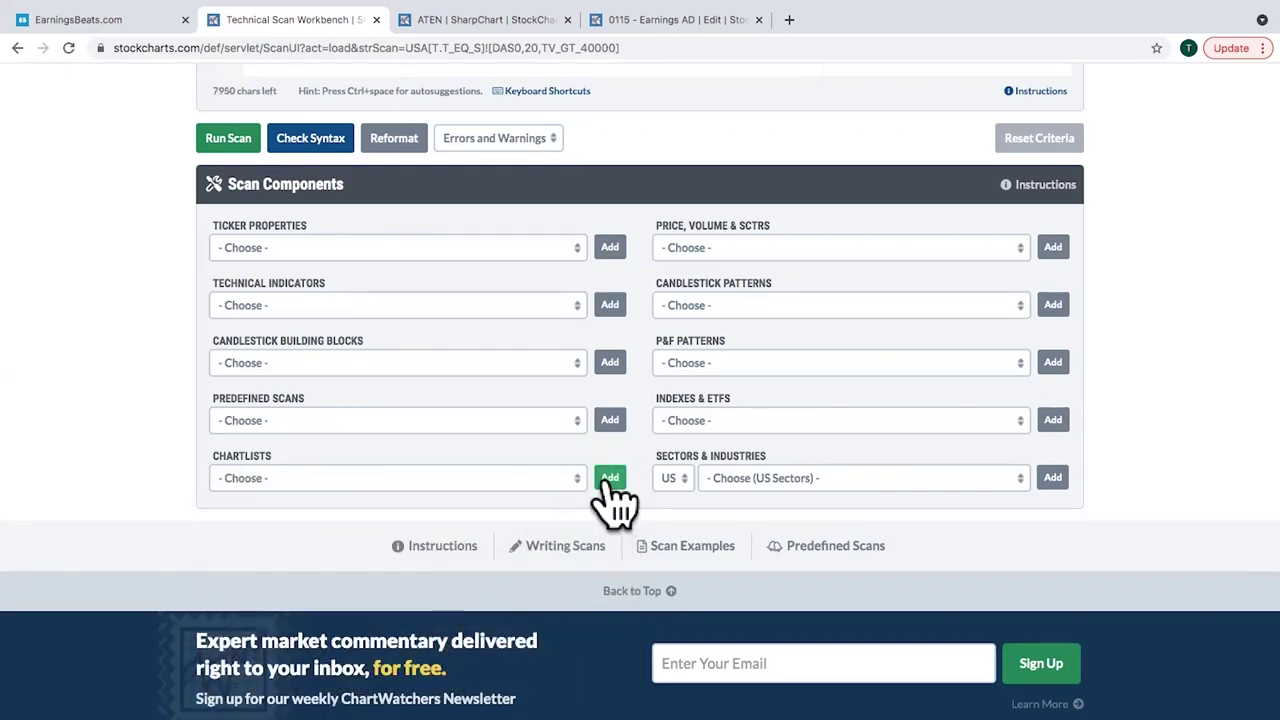
{"action": "left_click", "coordinate": [609, 477]}
{"action": "left_click", "coordinate": [580, 480]}
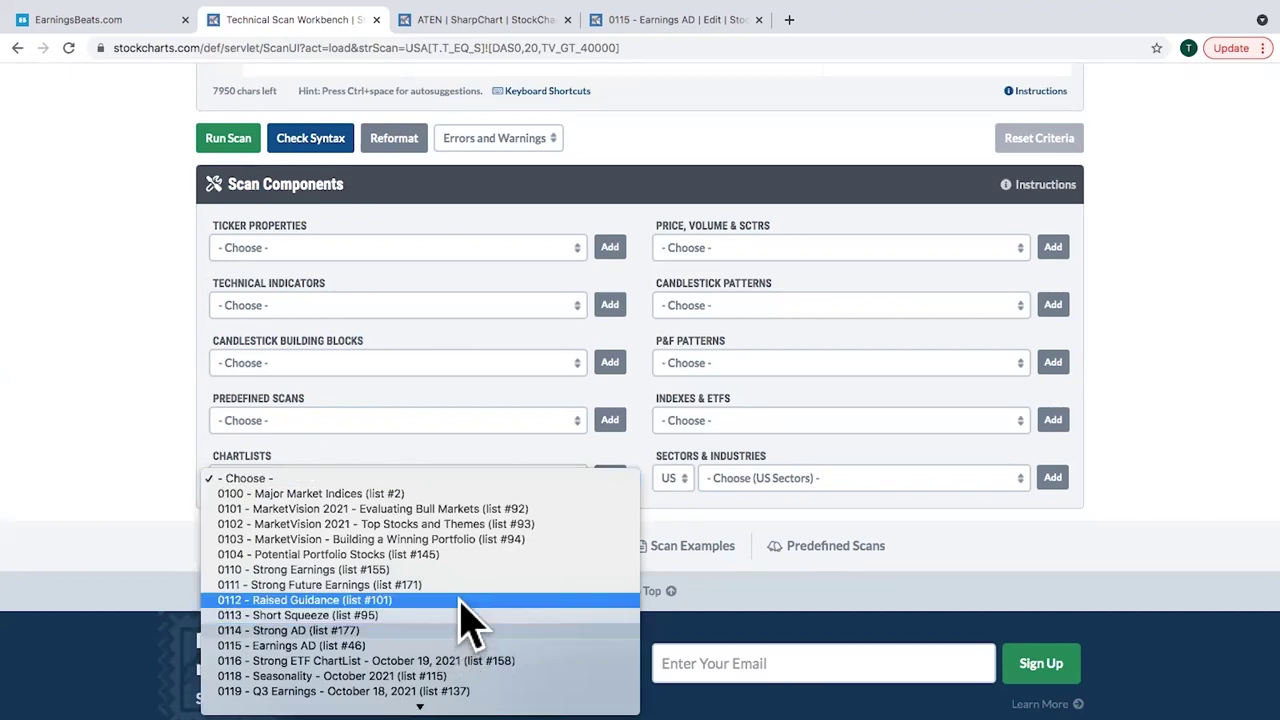
{"action": "left_click", "coordinate": [462, 602]}
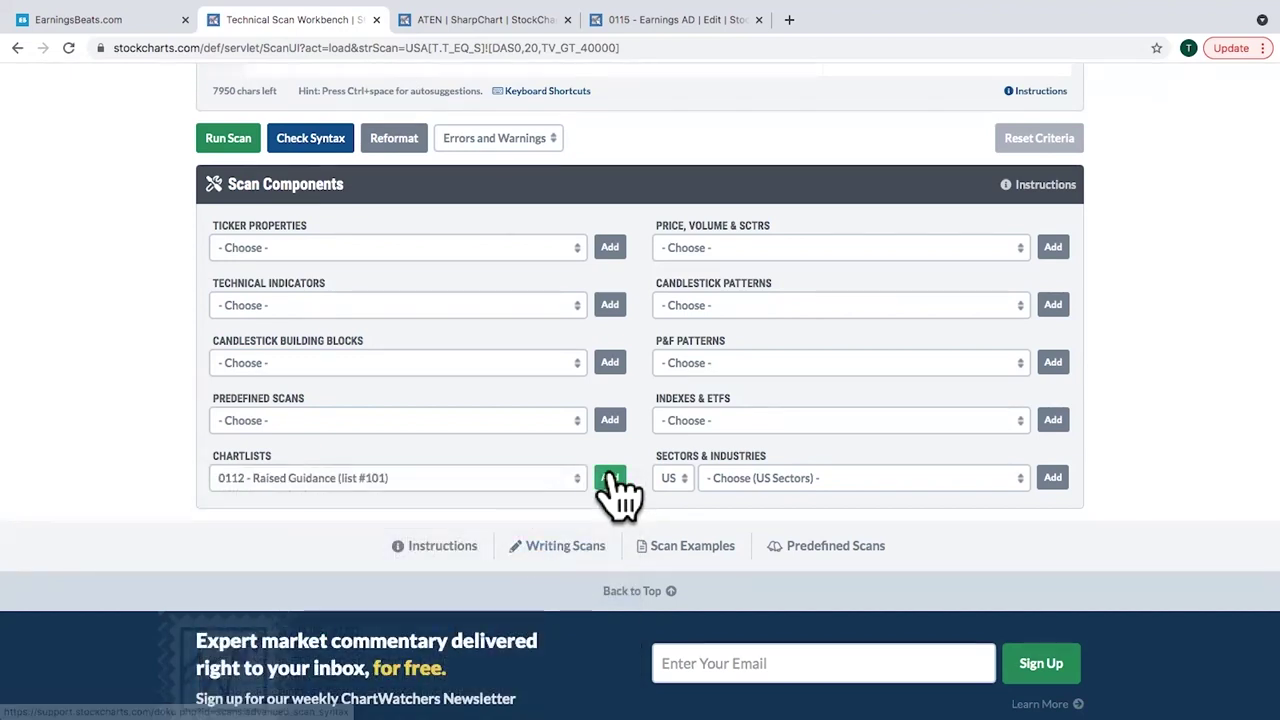
{"action": "left_click", "coordinate": [610, 478]}
{"action": "left_click", "coordinate": [580, 480]}
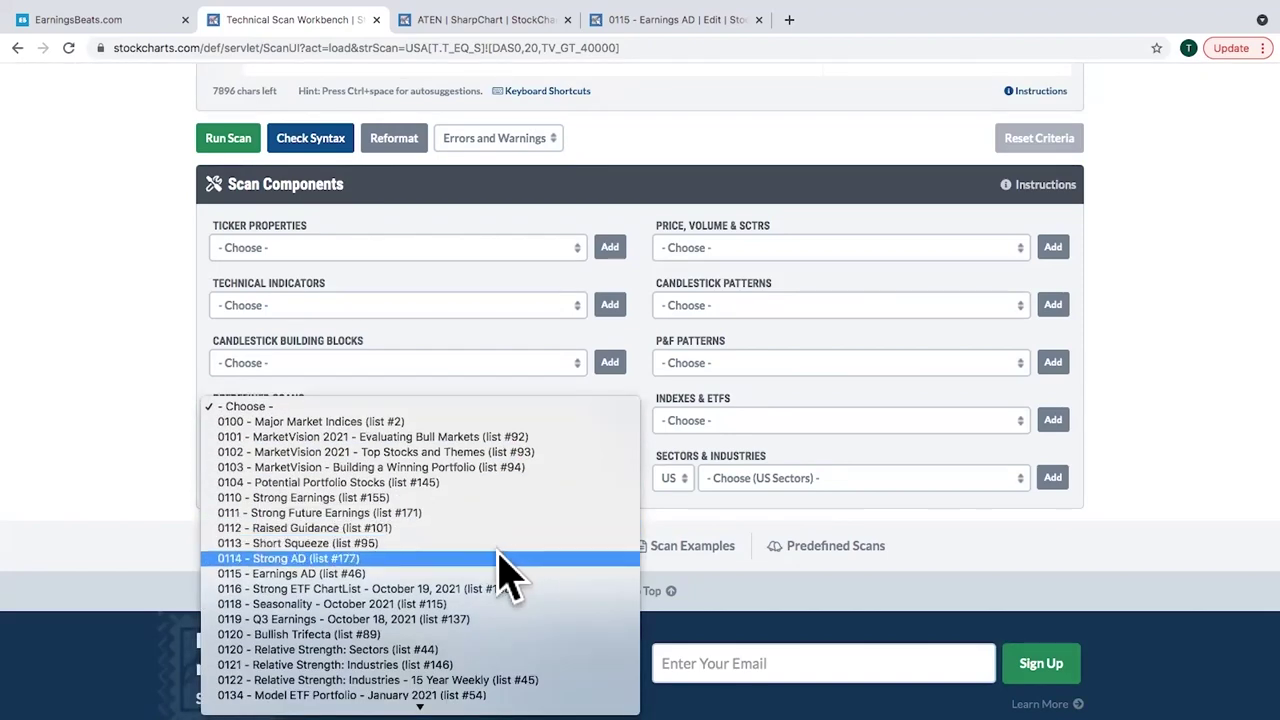
{"action": "left_click", "coordinate": [500, 558]}
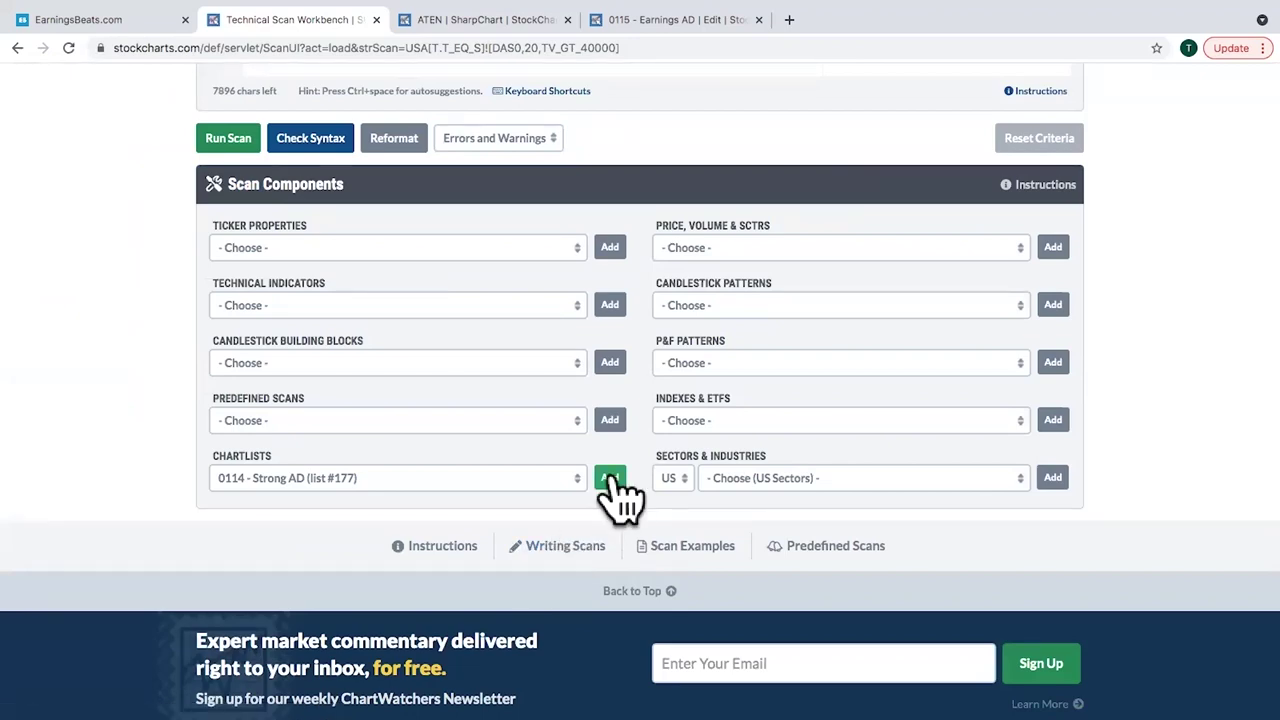
{"action": "left_click", "coordinate": [609, 478]}
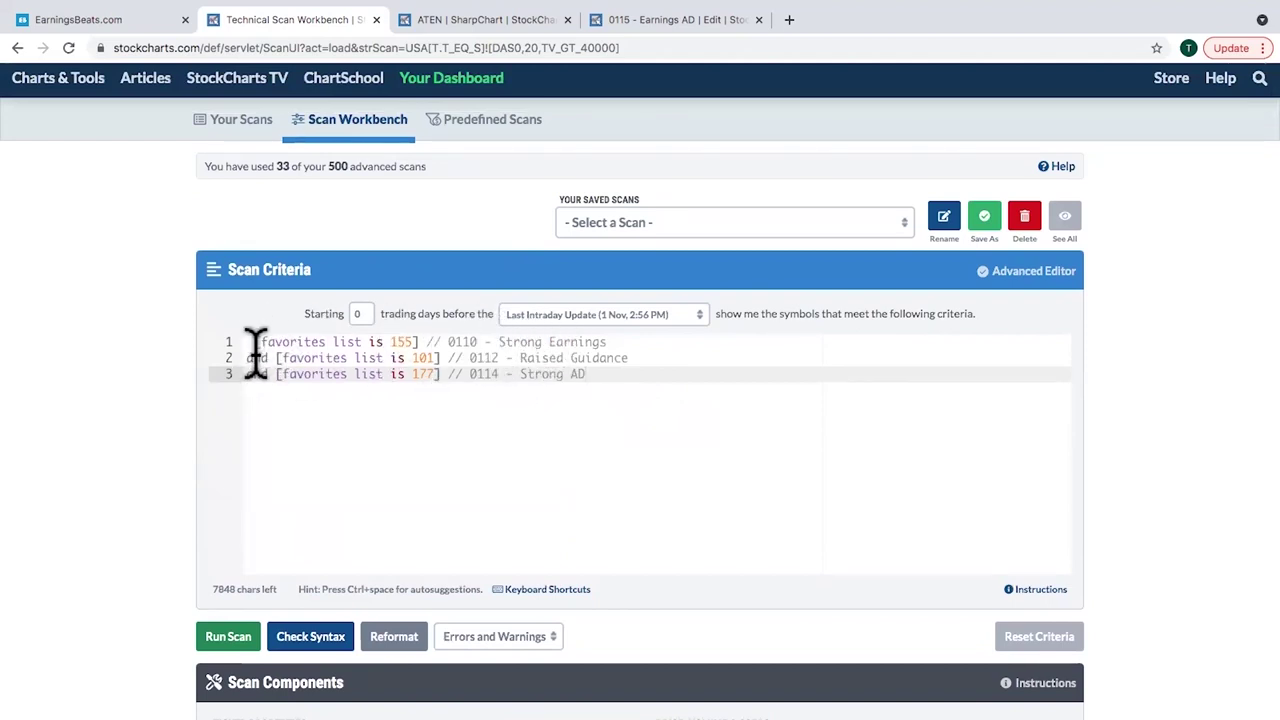
- Run the scan combining the three ChartLists and look through the matching stocks
{"action": "left_click", "coordinate": [232, 636]}
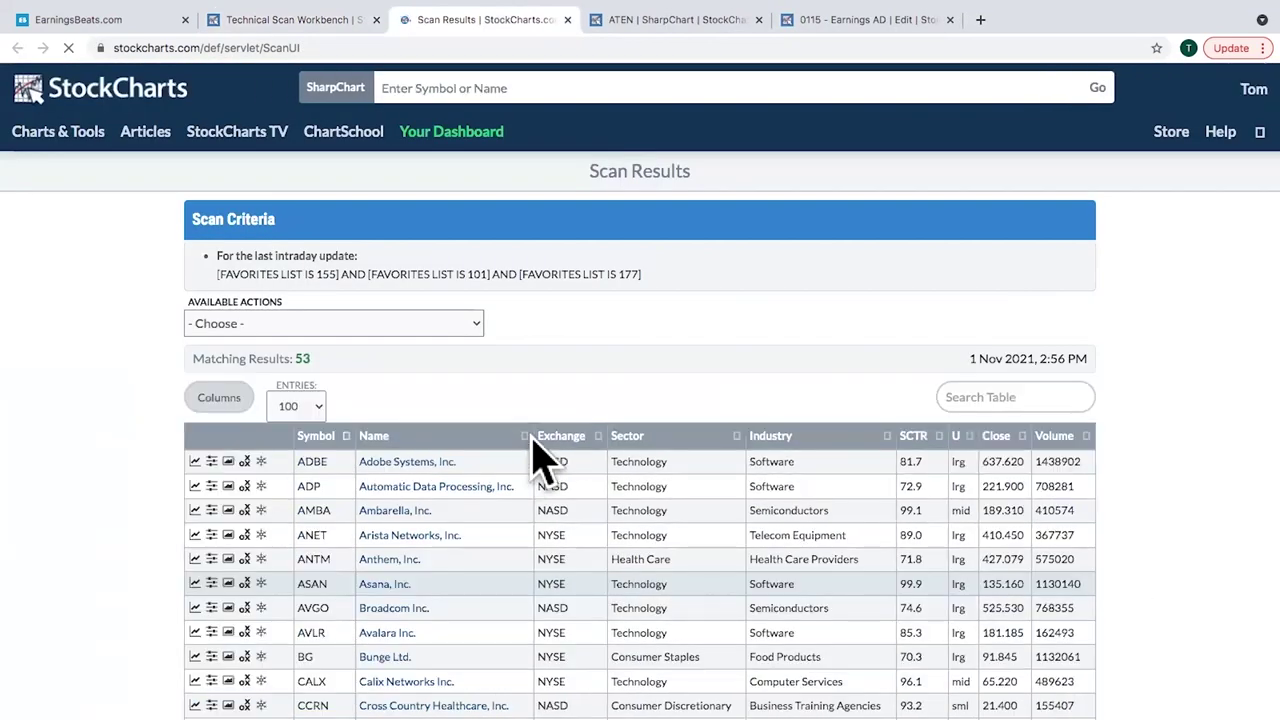
{"action": "scroll", "coordinate": [540, 460], "scroll_direction": "down", "scroll_amount": 3}
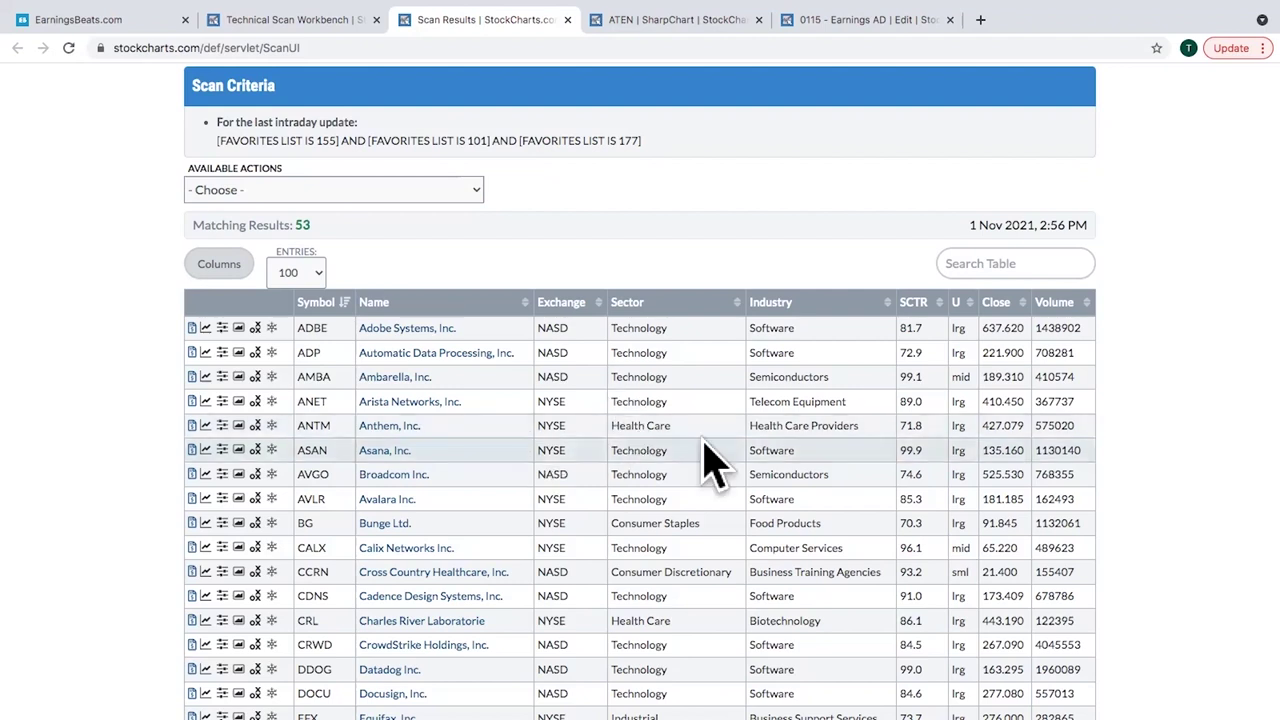
{"action": "scroll", "coordinate": [712, 465], "scroll_direction": "down", "scroll_amount": 3}
{"action": "scroll", "coordinate": [712, 465], "scroll_direction": "down", "scroll_amount": 5}
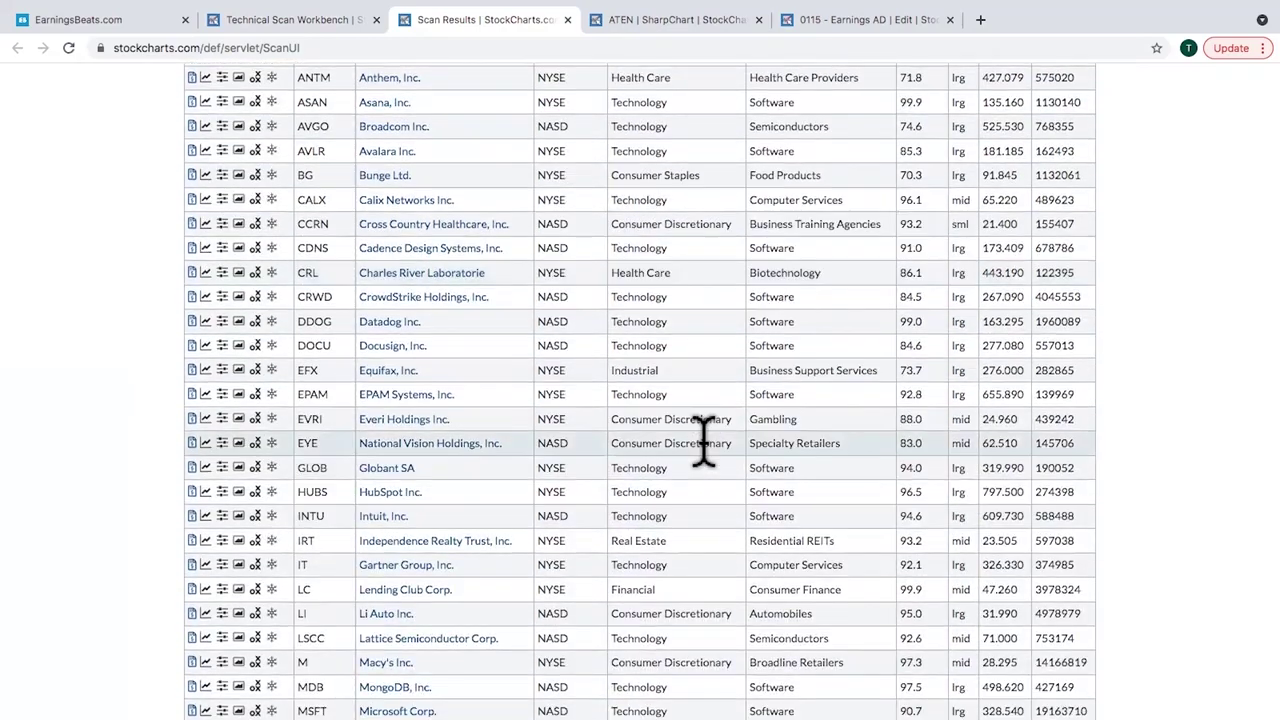
{"action": "scroll", "coordinate": [799, 458], "scroll_direction": "down", "scroll_amount": 5}
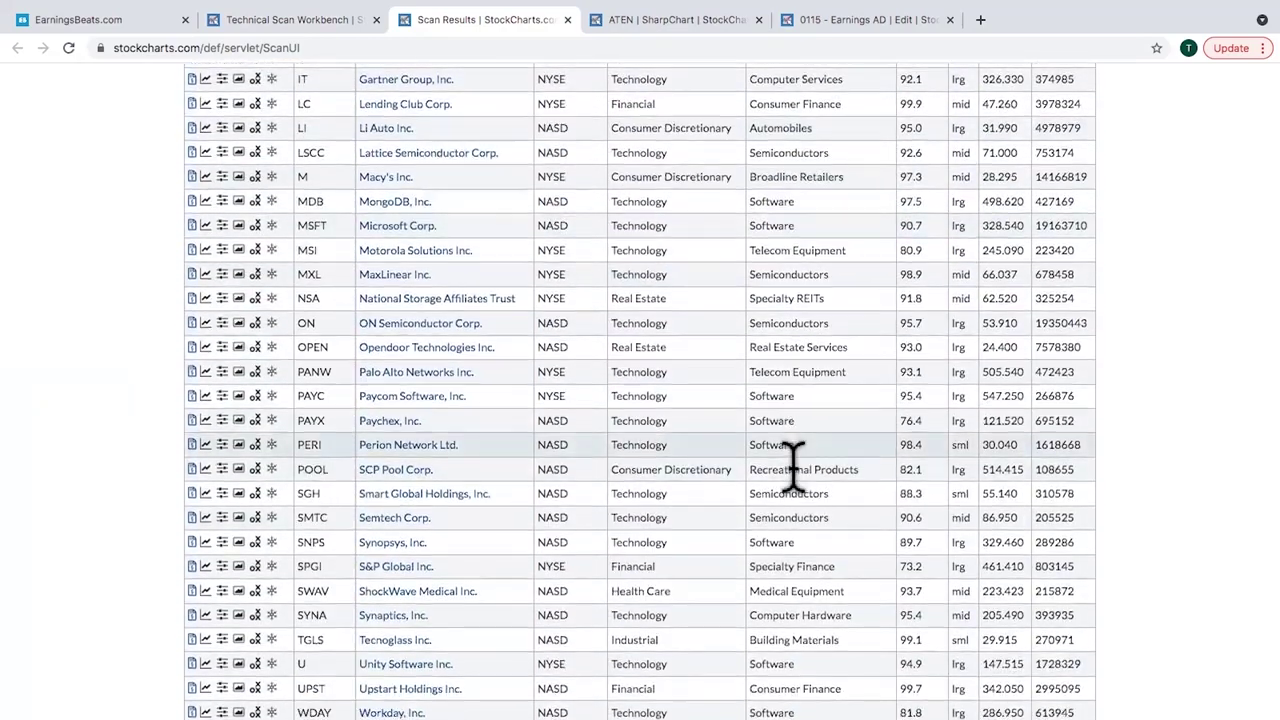
- Sort the scan results by industry and review how the stocks group by industry, including semiconductors and software
{"action": "scroll", "coordinate": [793, 465], "scroll_direction": "up", "scroll_amount": 10}
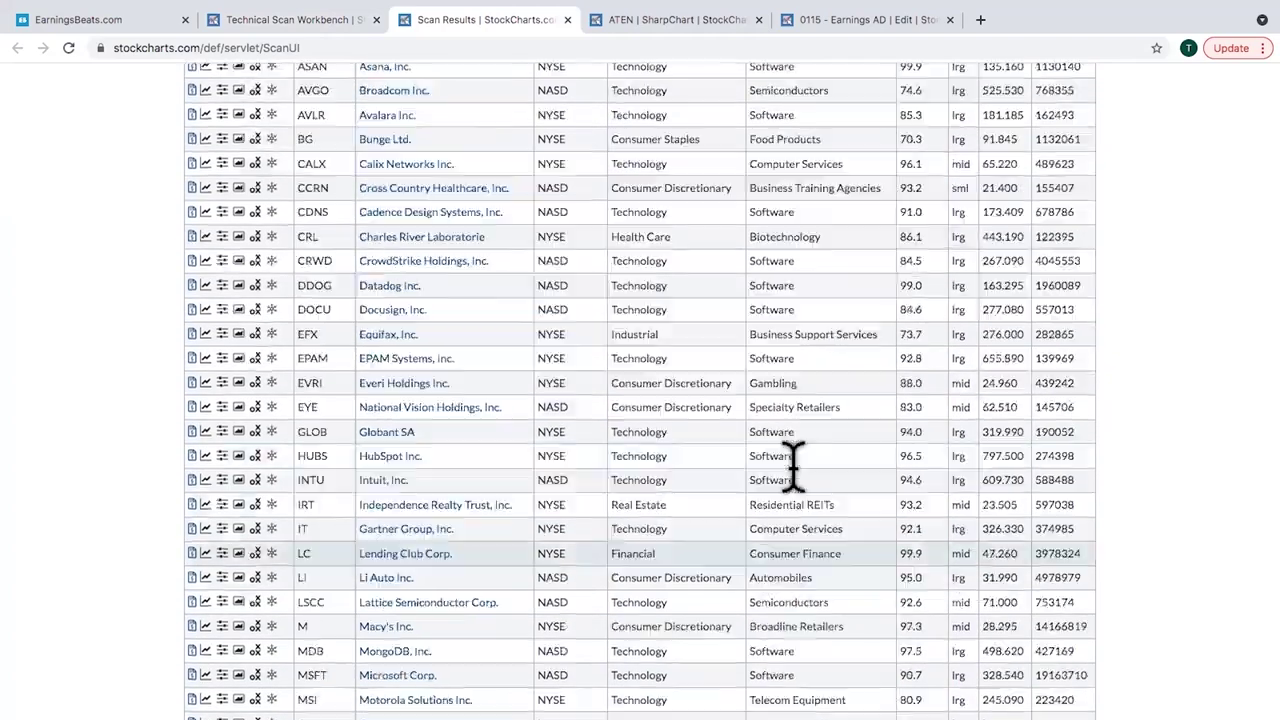
{"action": "scroll", "coordinate": [818, 548], "scroll_direction": "down", "scroll_amount": 9}
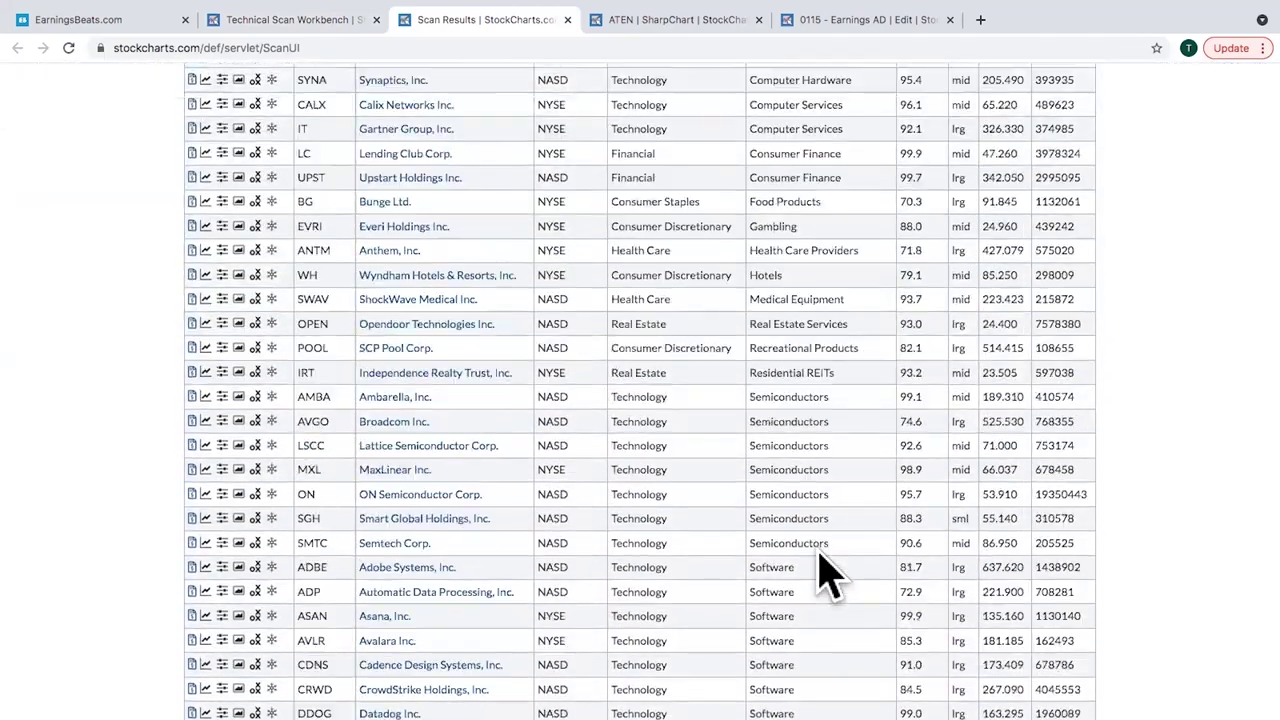
{"action": "scroll", "coordinate": [868, 500], "scroll_direction": "up", "scroll_amount": 3}
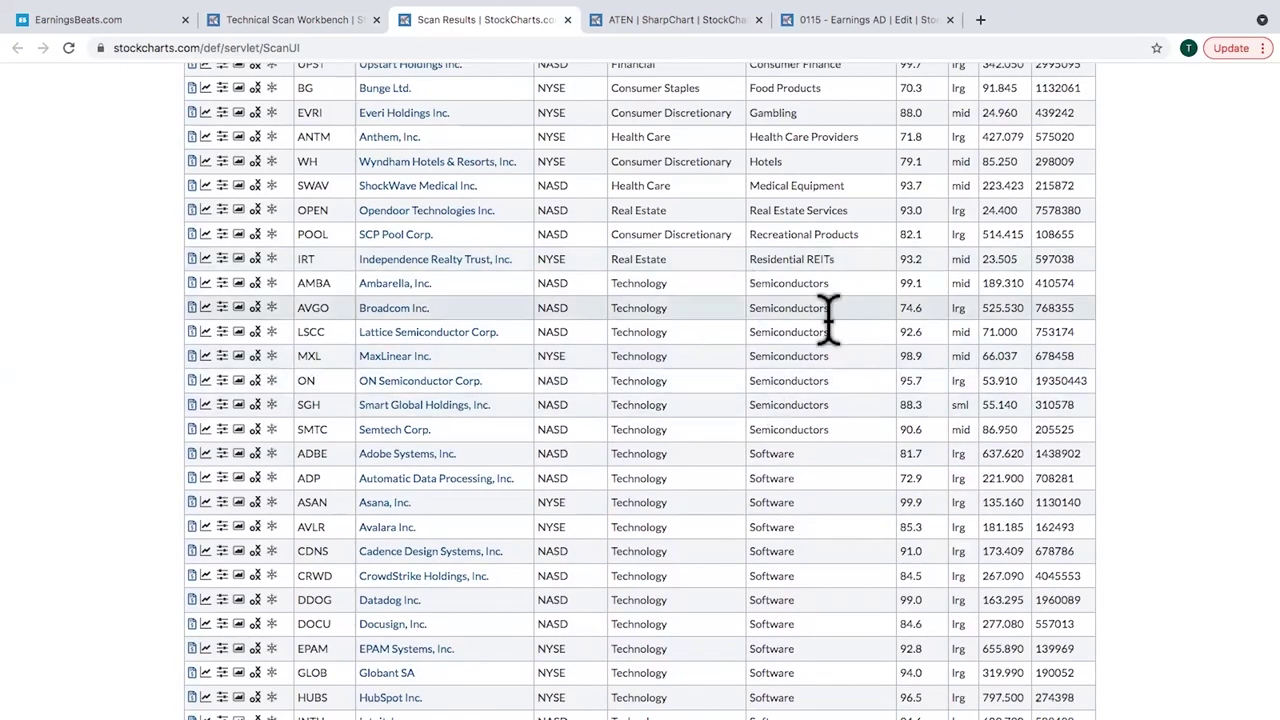
{"action": "scroll", "coordinate": [829, 443], "scroll_direction": "up", "scroll_amount": 7}
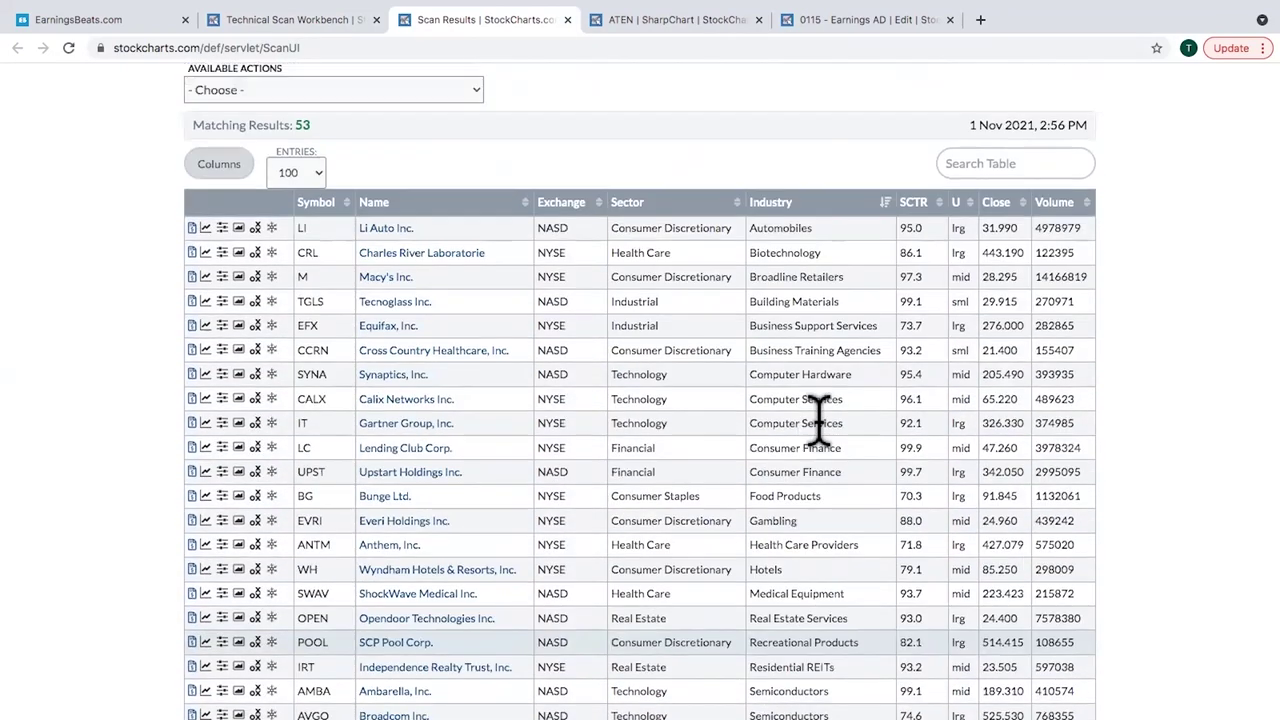